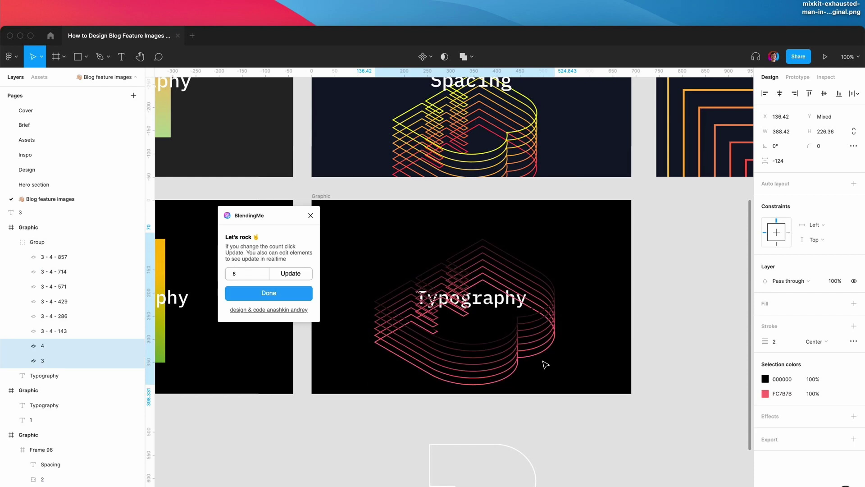
# Close the BlendingMe plugin window and clear the selection
pyautogui.click(310, 215)
pyautogui.click(339, 193)
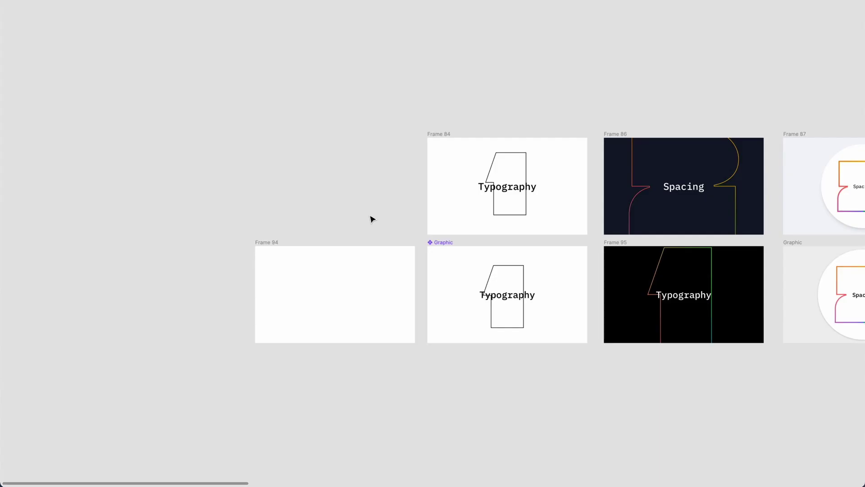
# Examine the finished Typography and Spacing feature graphics across the page, both as an overview and up close
pyautogui.scroll(5, 371, 218)
pyautogui.hscroll(10, 370, 218)
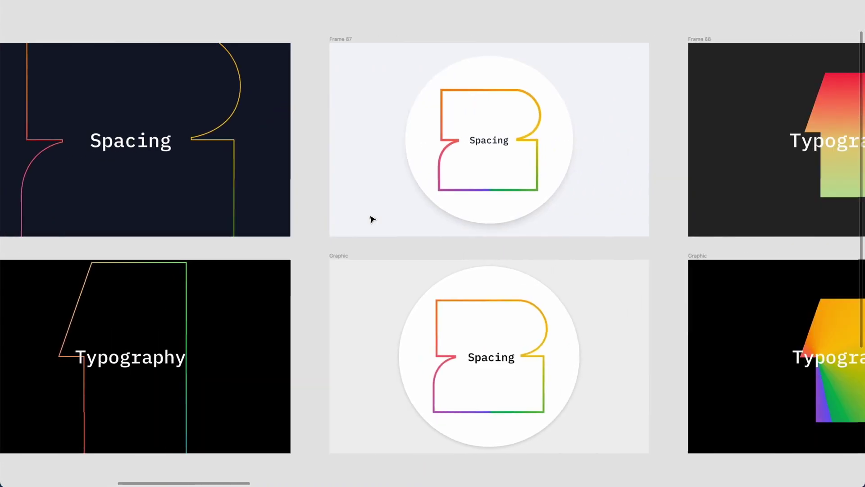
pyautogui.hscroll(10, 370, 218)
pyautogui.hscroll(-10, 370, 219)
pyautogui.scroll(5, 371, 218)
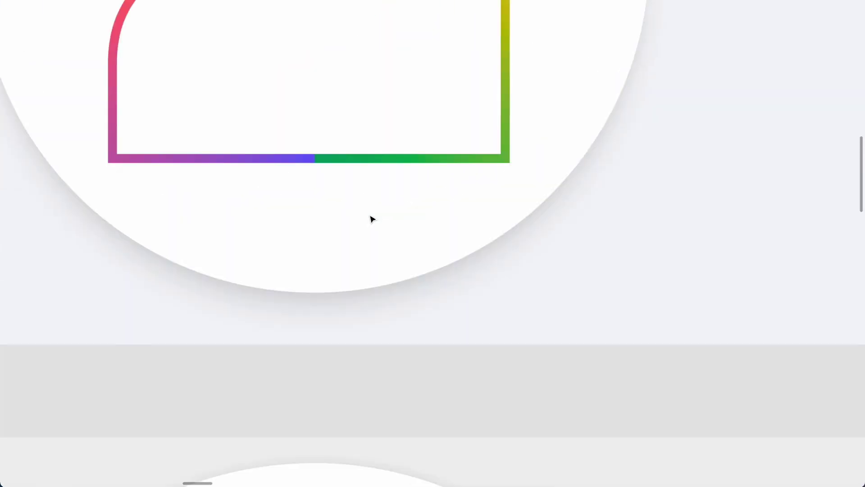
pyautogui.scroll(-5, 370, 218)
pyautogui.hscroll(15, 370, 218)
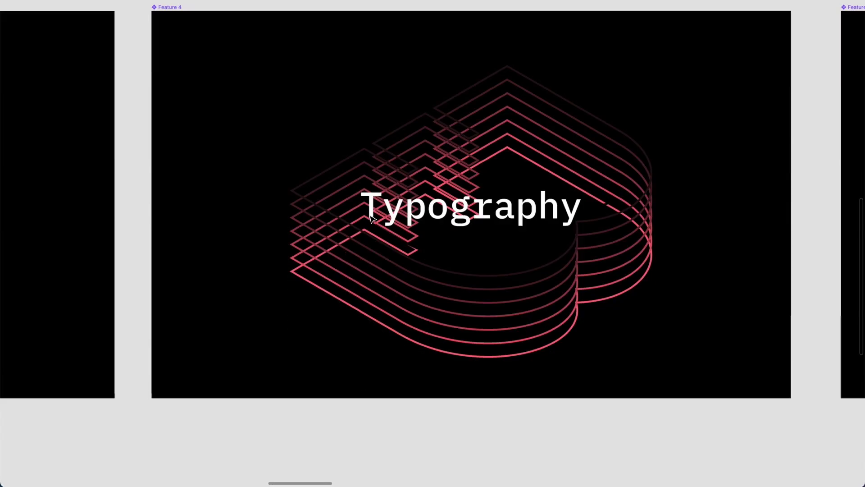
pyautogui.hscroll(-10, 370, 218)
pyautogui.scroll(10, 370, 218)
pyautogui.scroll(-5, 371, 218)
pyautogui.hscroll(10, 371, 218)
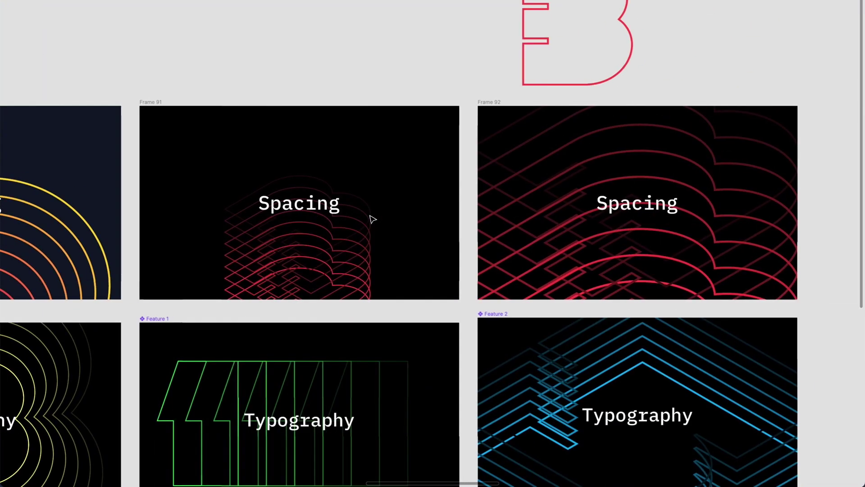
pyautogui.hscroll(5, 371, 218)
pyautogui.scroll(-5, 370, 218)
pyautogui.hscroll(-10, 371, 218)
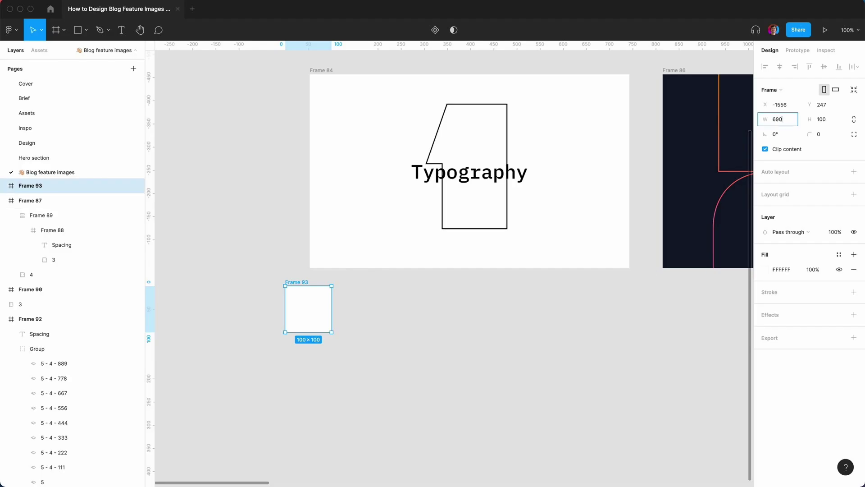
# Set the new frame's size to 690 by 418 and position it directly below Frame 84
pyautogui.press('Tab')
pyautogui.write('419')
pyautogui.press('Return')
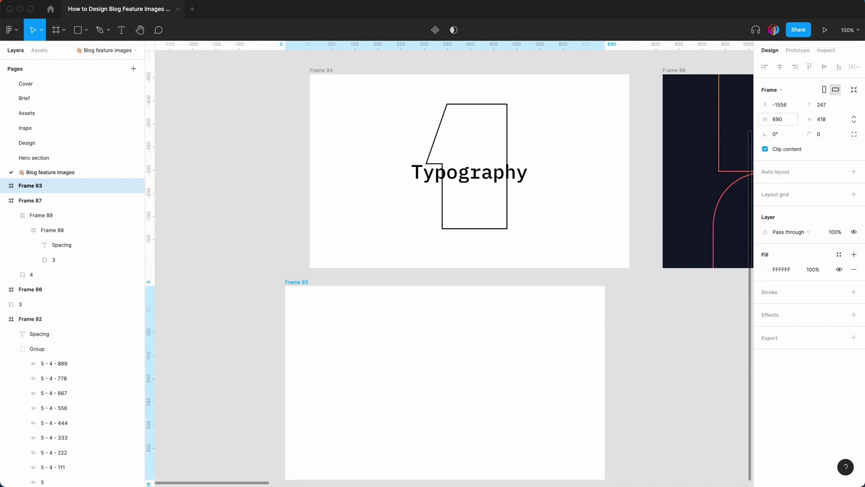
pyautogui.click(251, 275)
pyautogui.moveTo(305, 285); pyautogui.dragTo(330, 290)
# Duplicate Frame 93 and place the copy beside it on the left
pyautogui.press('super+d')
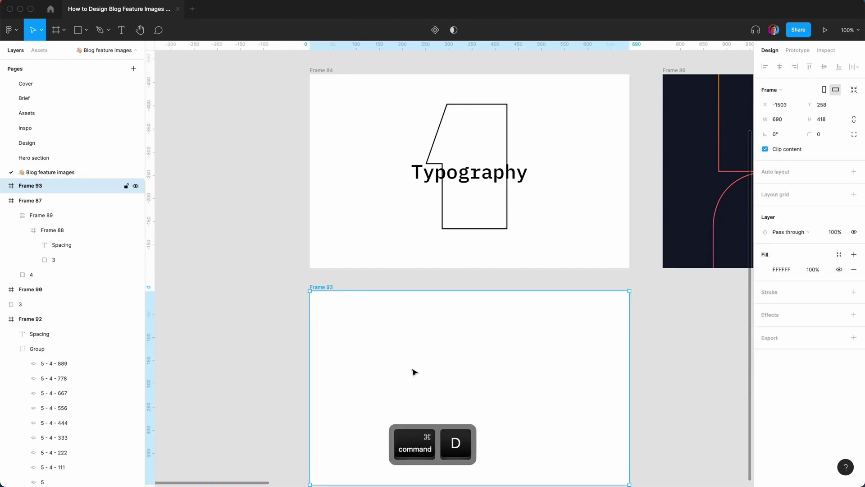
pyautogui.press('-')
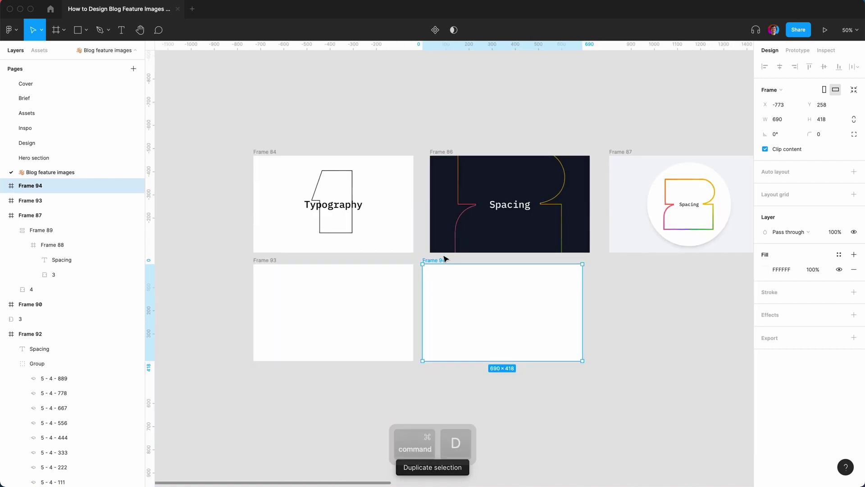
pyautogui.moveTo(425, 274); pyautogui.dragTo(203, 266)
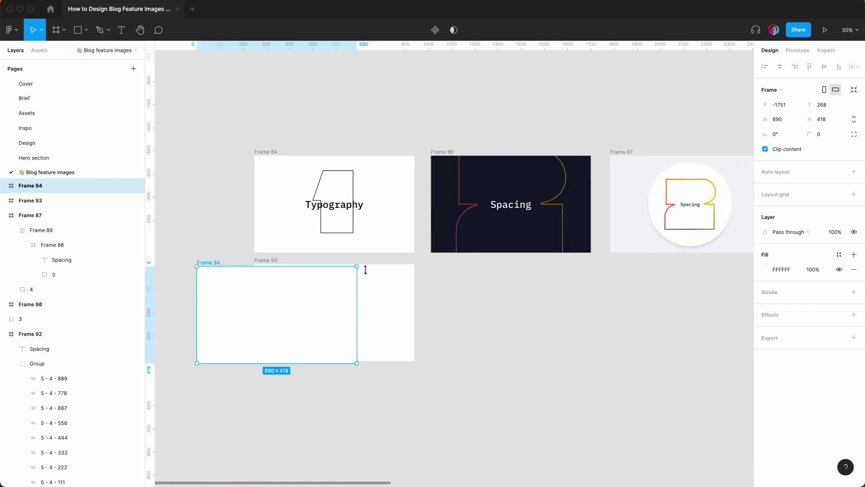
pyautogui.click(378, 260)
pyautogui.hscroll(-5, 378, 260)
pyautogui.moveTo(487, 269); pyautogui.dragTo(373, 266)
pyautogui.click(454, 413)
# Add a text layer reading "1" inside Frame 93
pyautogui.hotkey('shift', '0')
pyautogui.hscroll(5, 454, 413)
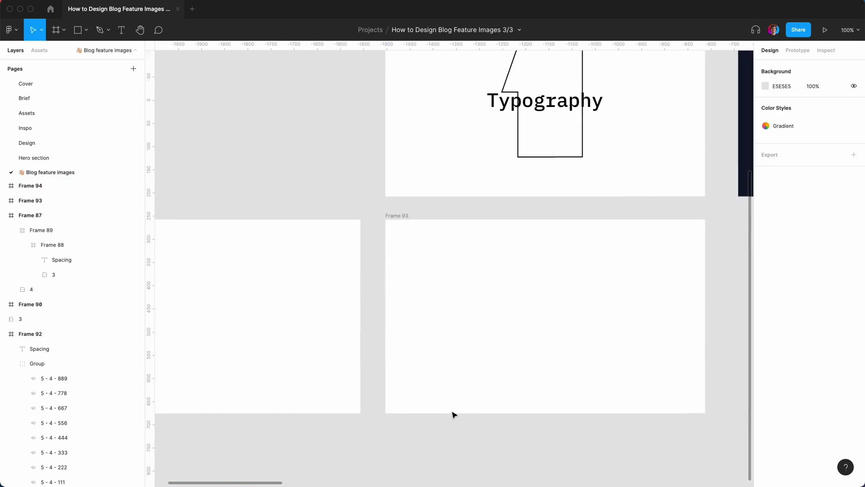
pyautogui.press('t')
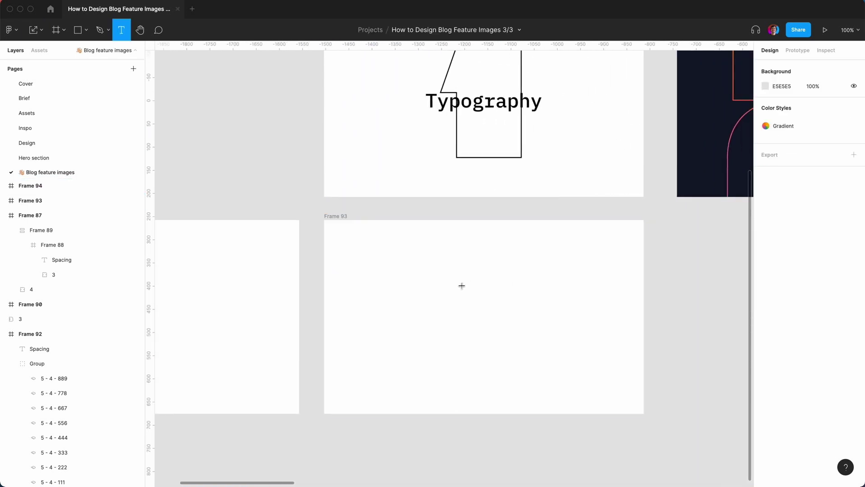
pyautogui.click(476, 283)
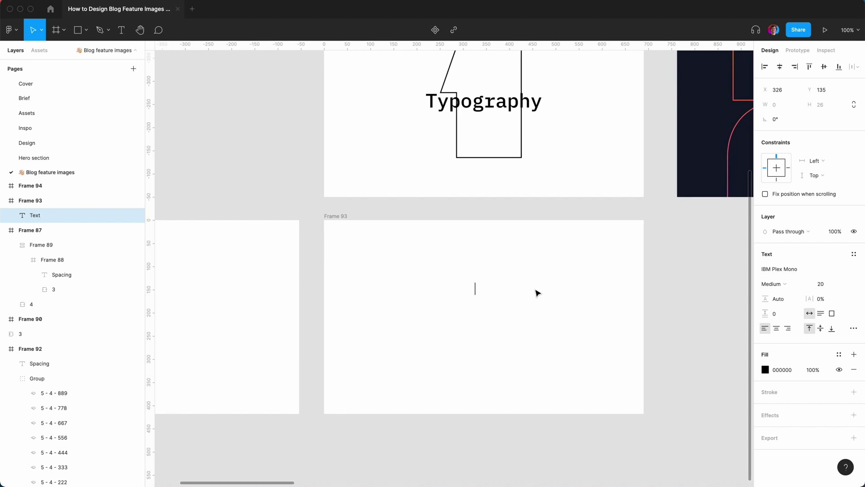
pyautogui.write('!')
pyautogui.press('BackSpace')
pyautogui.write('1')
# Set the numeral 1's font to Lot
pyautogui.press('super+a')
pyautogui.click(785, 269)
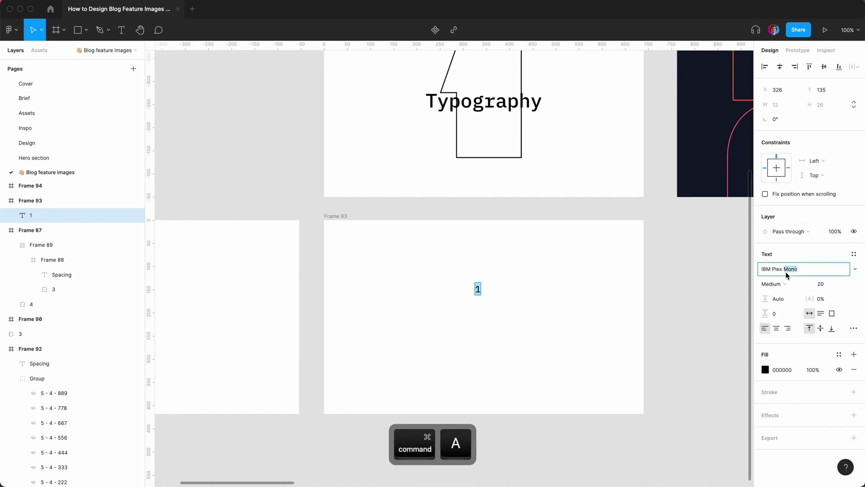
pyautogui.press('super+a')
pyautogui.write('Lot')
pyautogui.press('Return')
# Set the numeral's font size to 384 (4*96) and move it to about the middle of Frame 93
pyautogui.click(847, 287)
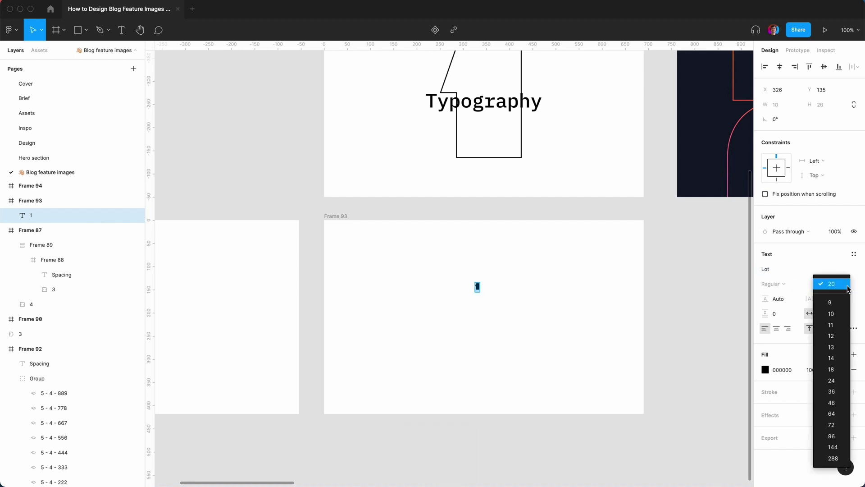
pyautogui.click(840, 458)
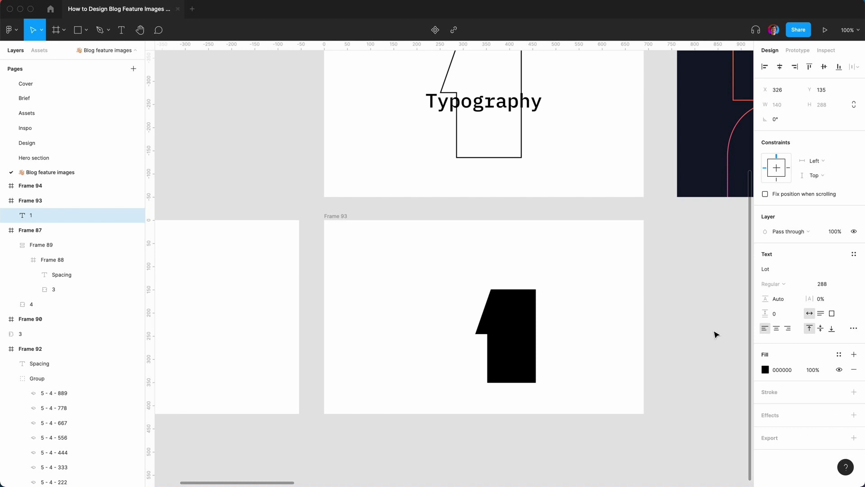
pyautogui.click(827, 286)
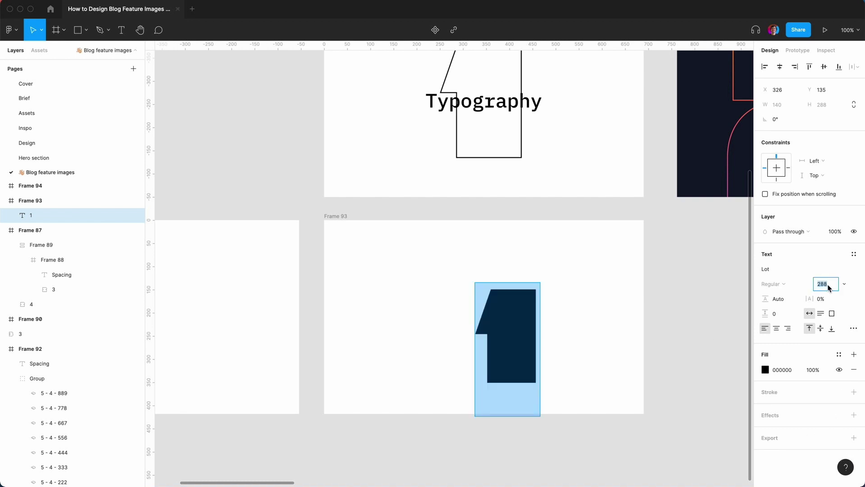
pyautogui.write('4*')
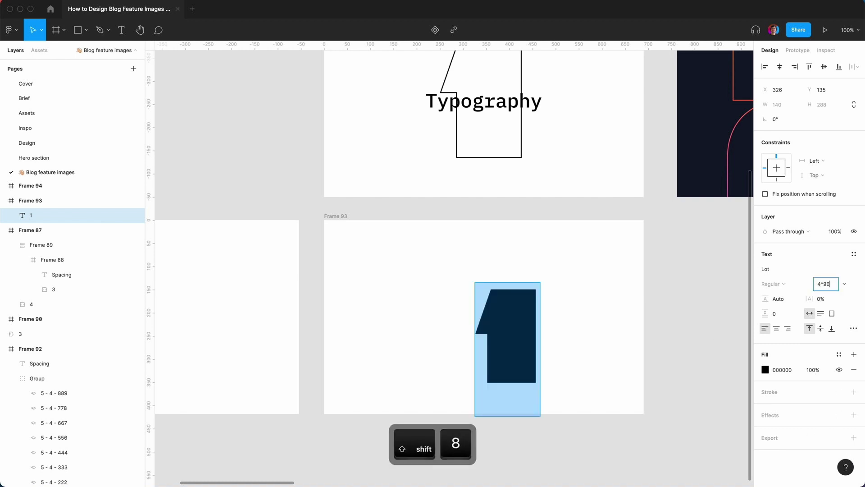
pyautogui.write('96')
pyautogui.press('Return')
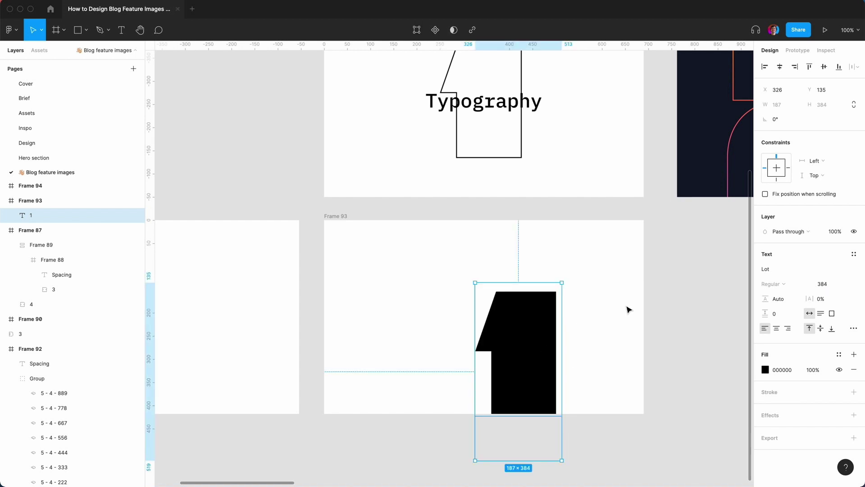
pyautogui.moveTo(530, 350); pyautogui.dragTo(489, 317)
pyautogui.click(599, 318)
# Replace the numeral's fill with a black stroke of weight 2 aligned Inside
pyautogui.click(494, 332)
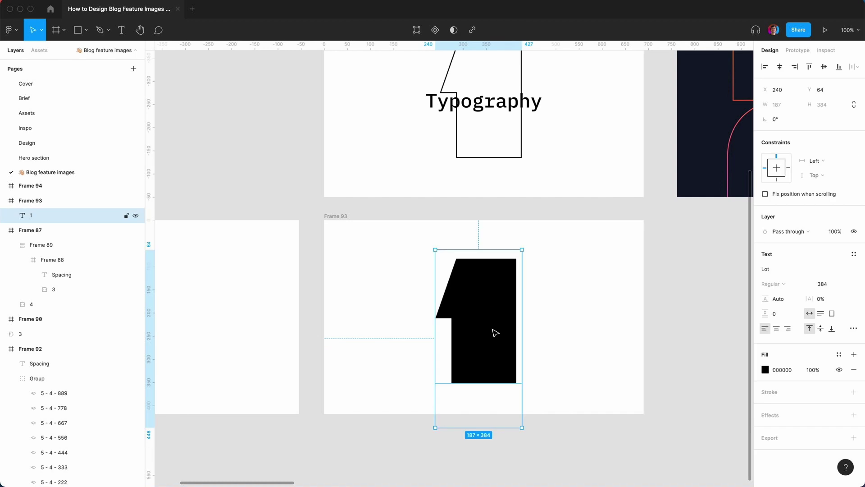
pyautogui.click(854, 370)
pyautogui.click(855, 377)
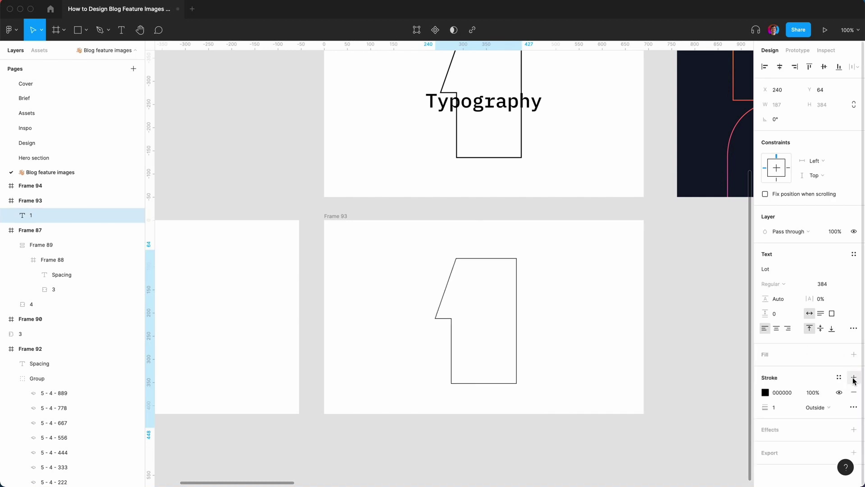
pyautogui.click(780, 408)
pyautogui.write('2')
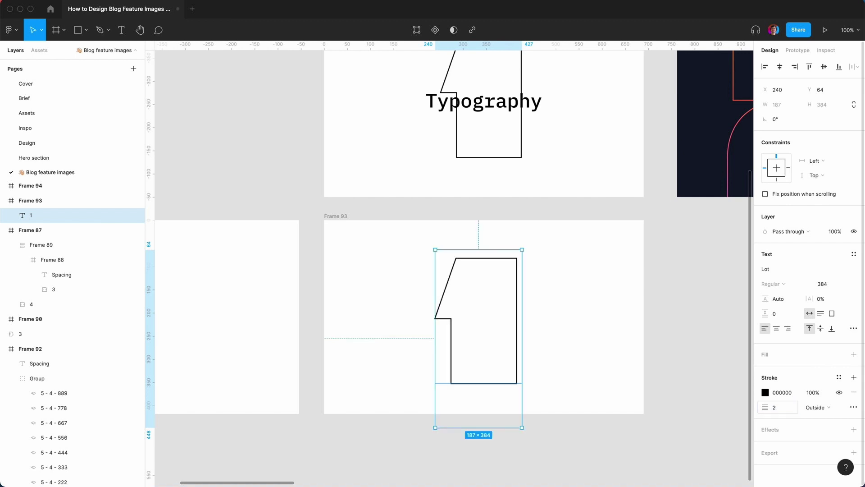
pyautogui.click(817, 407)
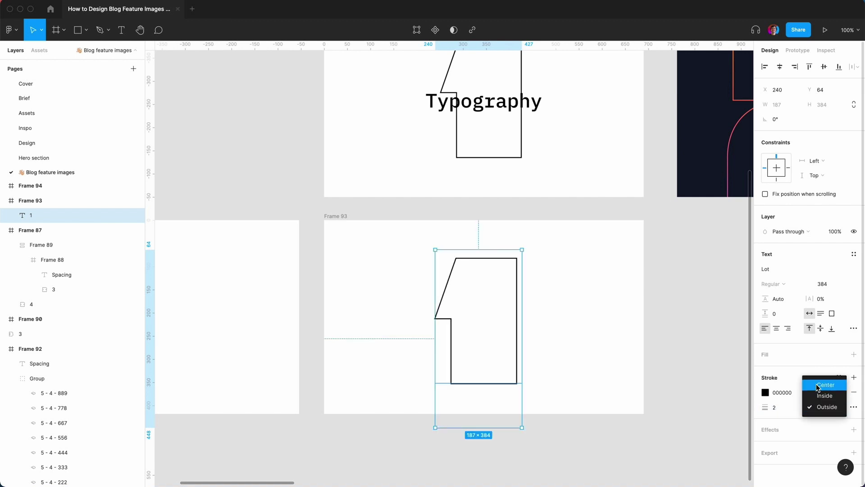
pyautogui.click(816, 396)
pyautogui.click(699, 332)
# Add a text layer reading "Ty" in Frame 93, to the left of the outlined numeral
pyautogui.press('t')
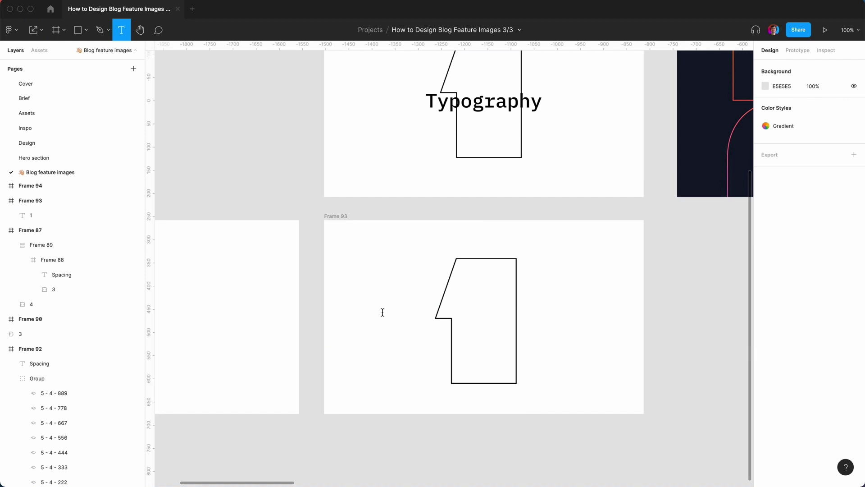
pyautogui.click(383, 312)
pyautogui.write('Ty')
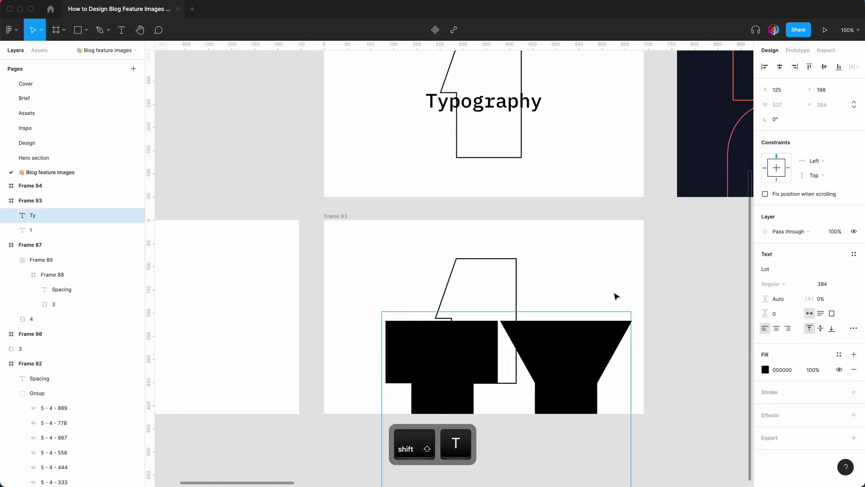
pyautogui.press('Escape')
# Set the "Ty" text's font to IBM Plex Mono at size 20
pyautogui.click(791, 270)
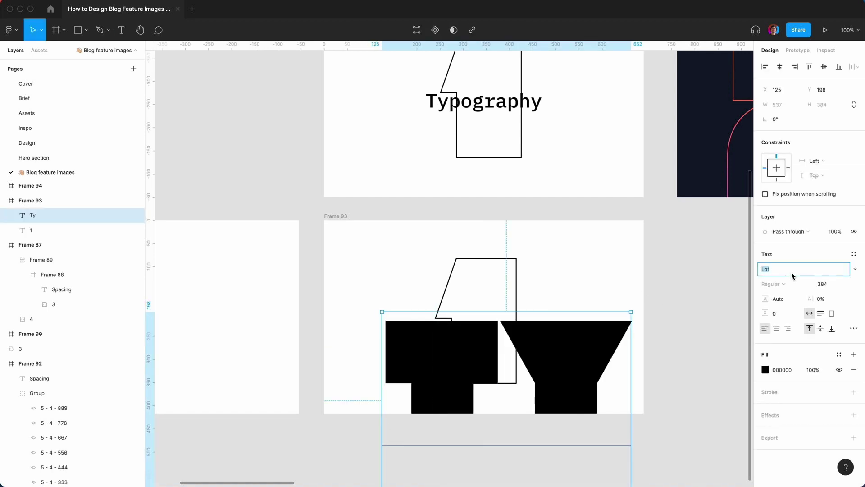
pyautogui.write('IBM Plex Mono')
pyautogui.press('Return')
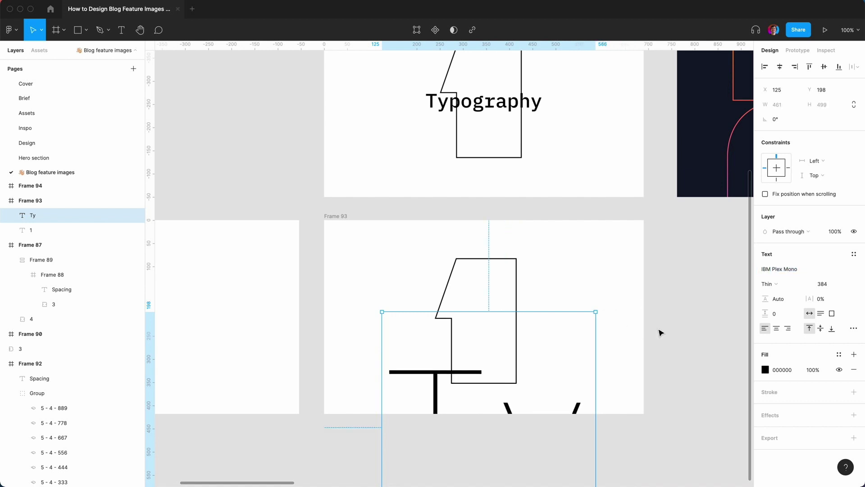
pyautogui.click(836, 286)
pyautogui.write('20')
pyautogui.press('Return')
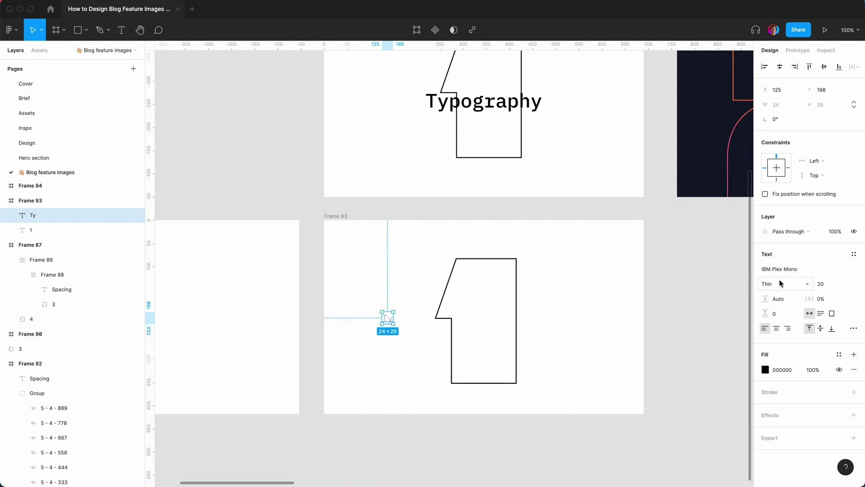
# Set the text's weight to SemiBold and complete its wording as "Typography"
pyautogui.click(766, 284)
pyautogui.click(797, 341)
pyautogui.click(381, 309)
pyautogui.doubleClick(388, 317)
pyautogui.press('Escape')
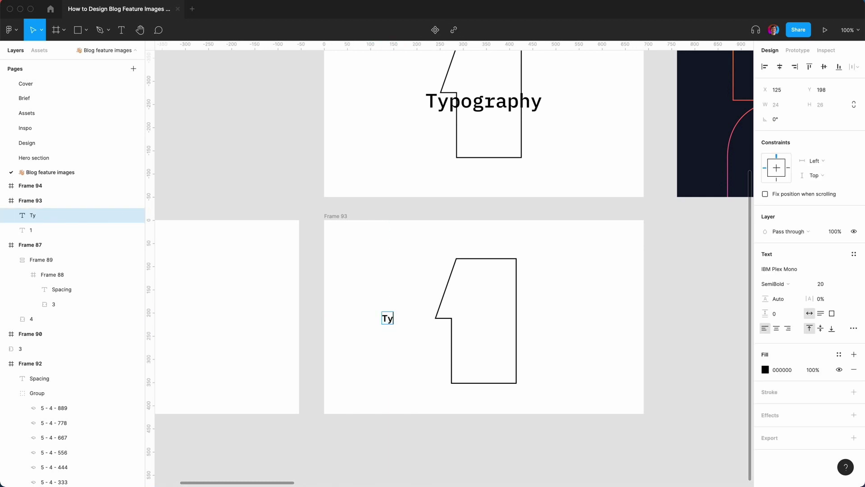
pyautogui.write('graphy')
pyautogui.press('Escape')
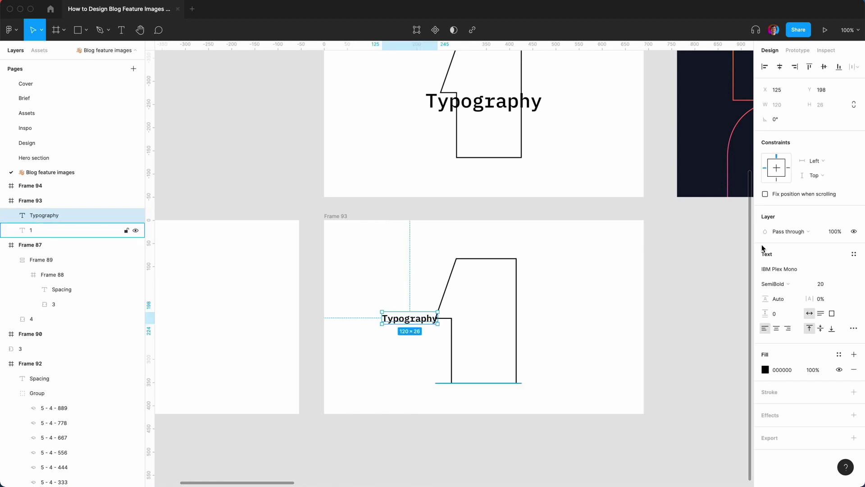
# Try size 32 for the Typography text, then set its size to 40 and its weight to Medium
pyautogui.click(823, 285)
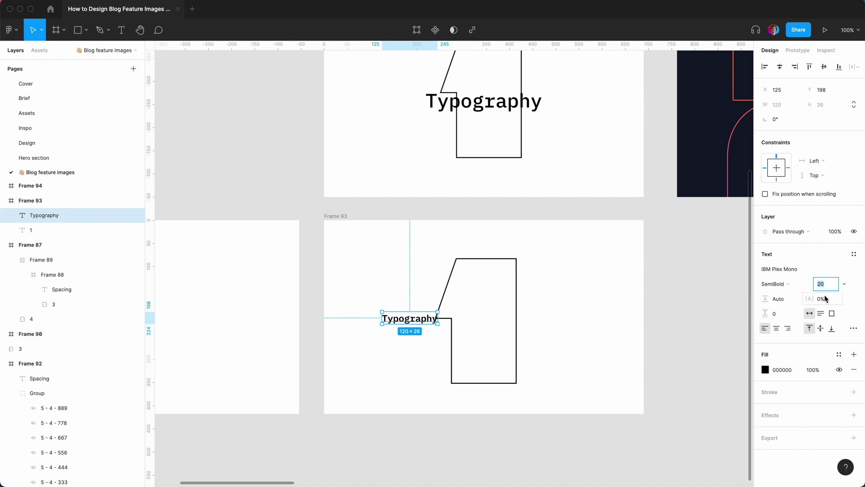
pyautogui.write('32')
pyautogui.press('Return')
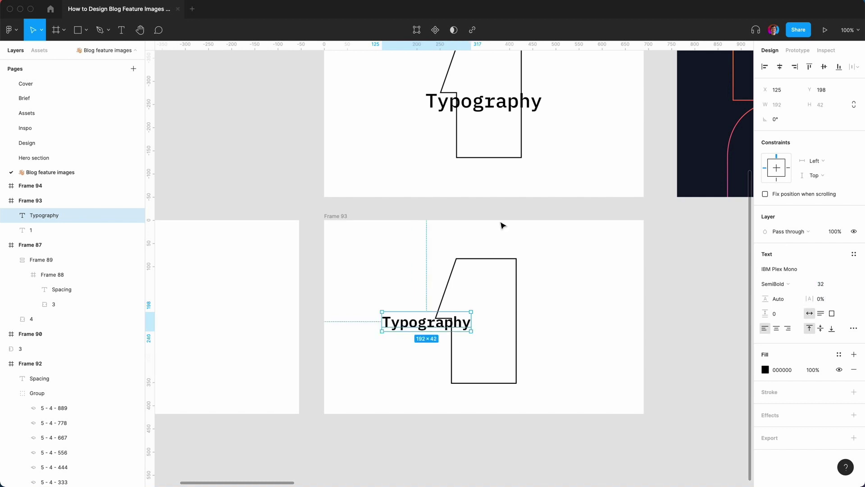
pyautogui.write('40')
pyautogui.press('Return')
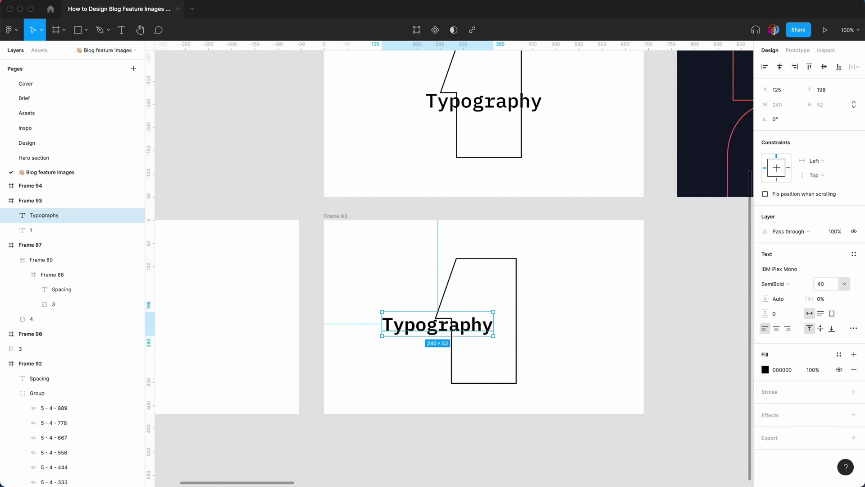
pyautogui.click(786, 281)
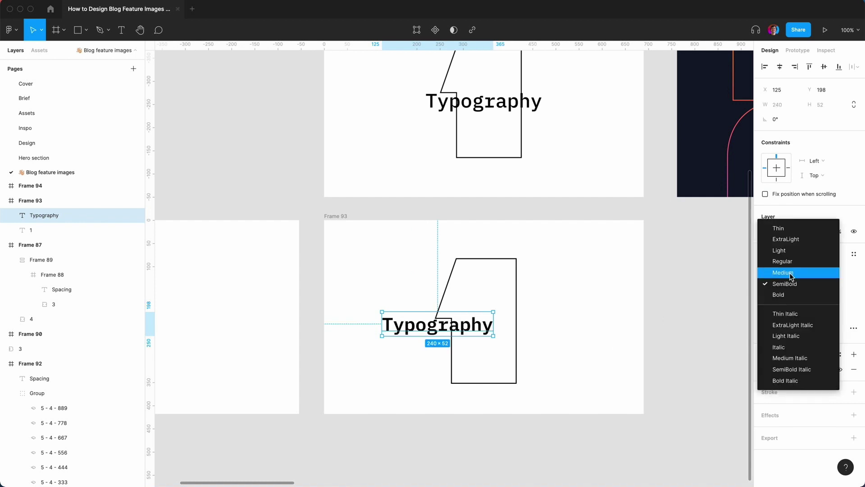
pyautogui.click(789, 272)
# Move the Typography text over the middle of the outlined numeral 1
pyautogui.click(674, 327)
pyautogui.click(483, 319)
pyautogui.moveTo(483, 319); pyautogui.dragTo(526, 320)
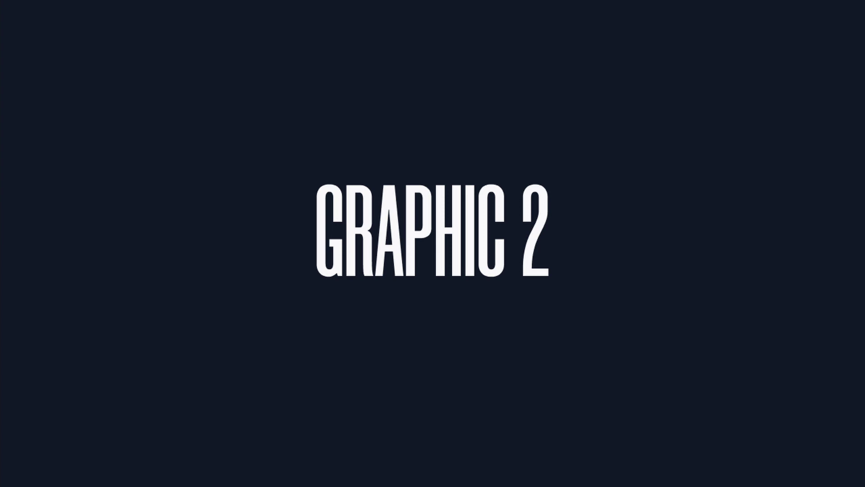
# Duplicate the blank white frame, align the copy beneath the dark Spacing graphic and set its fill to black 000000
pyautogui.hotkey('ctrl', 'd')
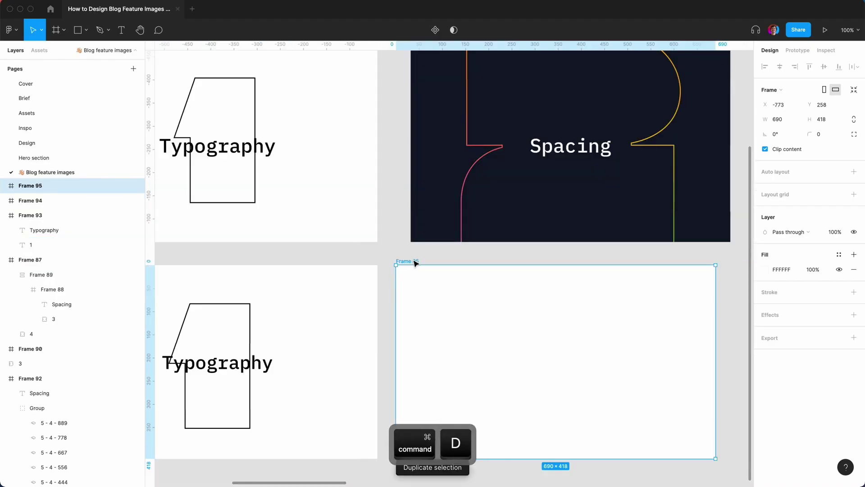
pyautogui.moveTo(416, 263); pyautogui.dragTo(429, 263)
pyautogui.click(839, 254)
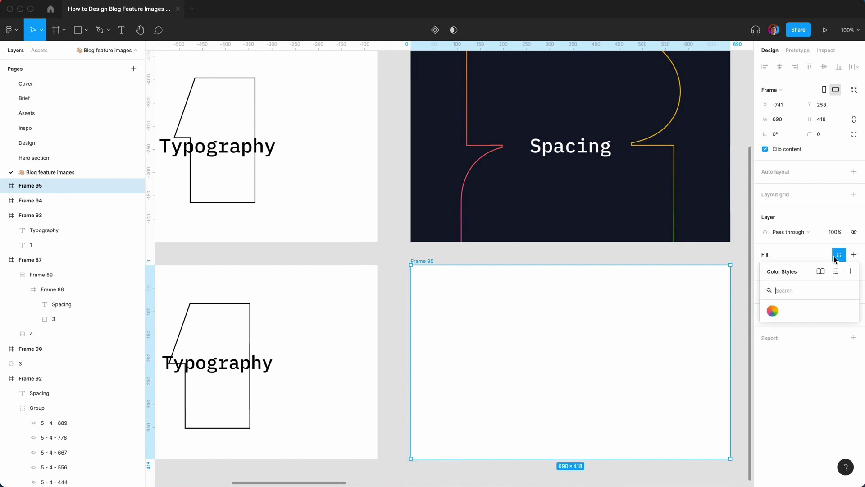
pyautogui.press('Escape')
pyautogui.click(764, 269)
pyautogui.moveTo(645, 257); pyautogui.dragTo(623, 384)
pyautogui.click(744, 245)
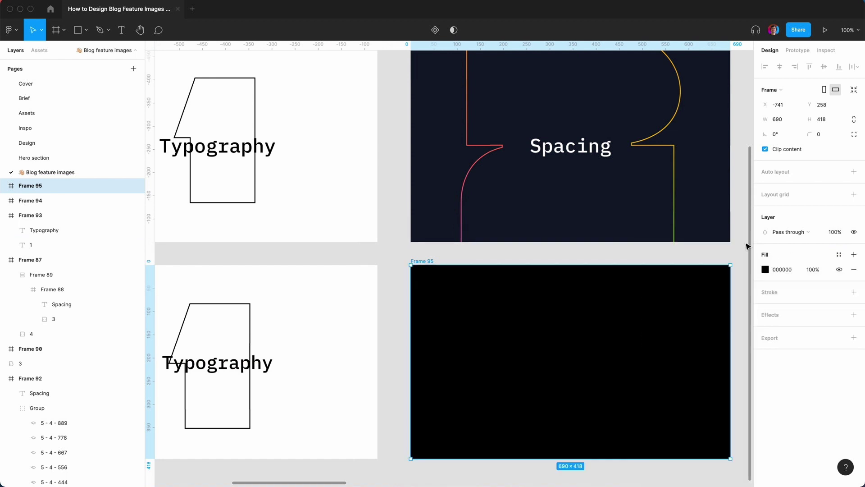
# Copy the Typography text and the outlined numeral 1 from Frame 93 into the black frame
pyautogui.click(642, 262)
pyautogui.hscroll(-3, 642, 261)
pyautogui.click(275, 350)
pyautogui.keyDown('shift'); pyautogui.click(313, 321); pyautogui.keyUp('shift')
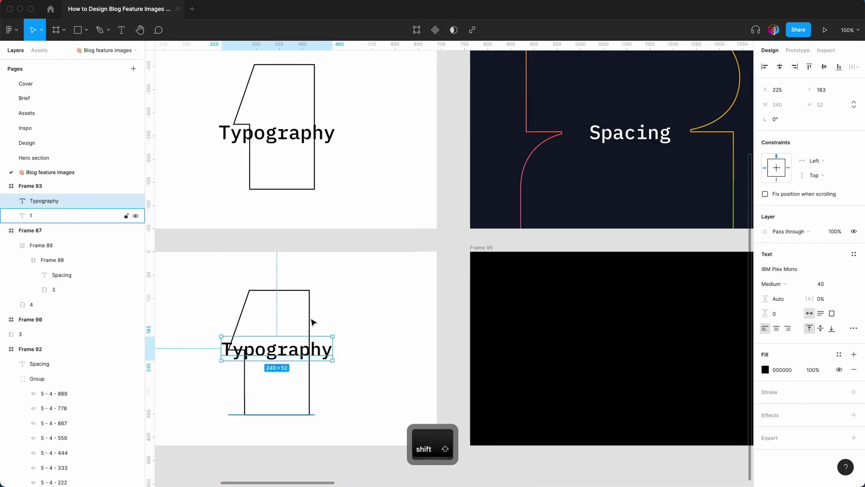
pyautogui.press('super+d')
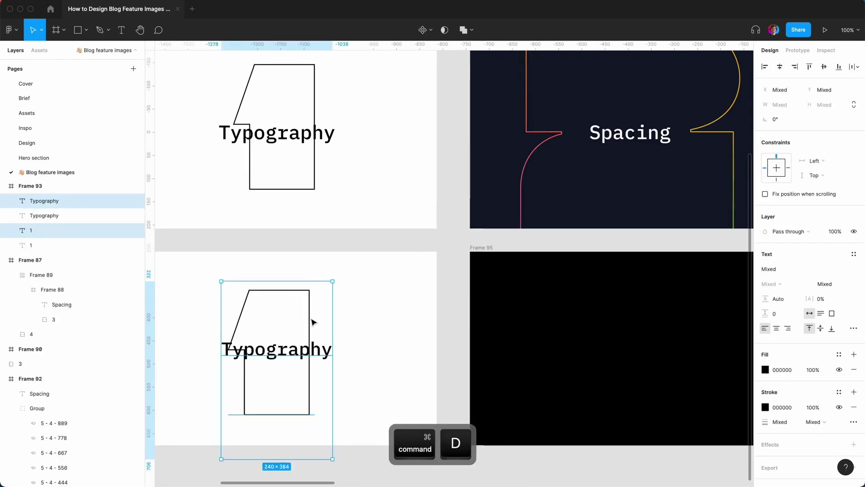
pyautogui.press('super+x')
pyautogui.click(482, 247)
pyautogui.press('super+v')
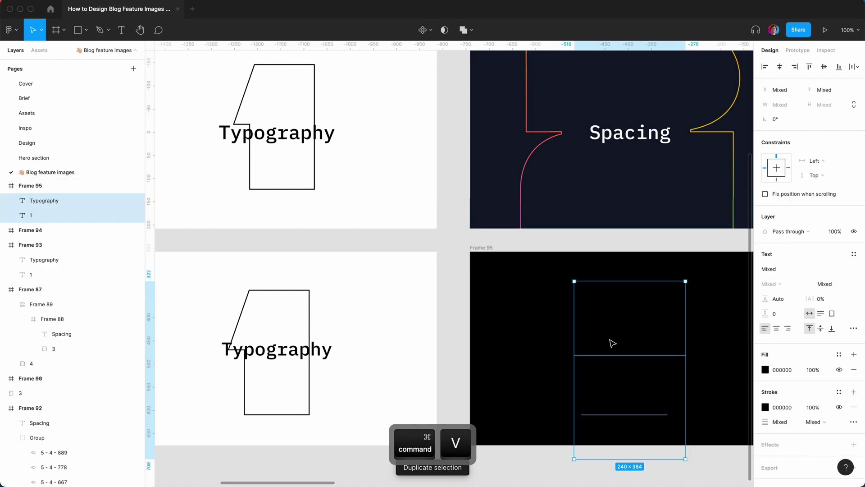
# Set the stroke of the numeral 1 in the black frame to white FFFFFF
pyautogui.hscroll(3, 621, 338)
pyautogui.scroll(-2, 622, 338)
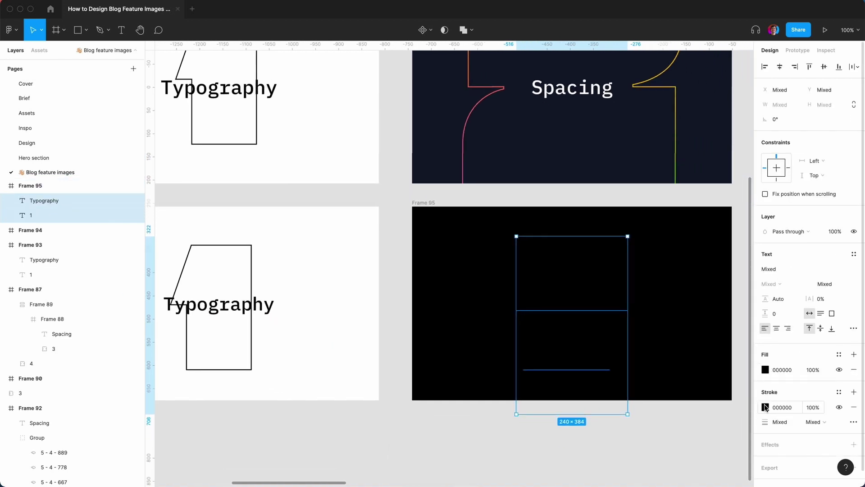
pyautogui.click(642, 441)
pyautogui.click(575, 293)
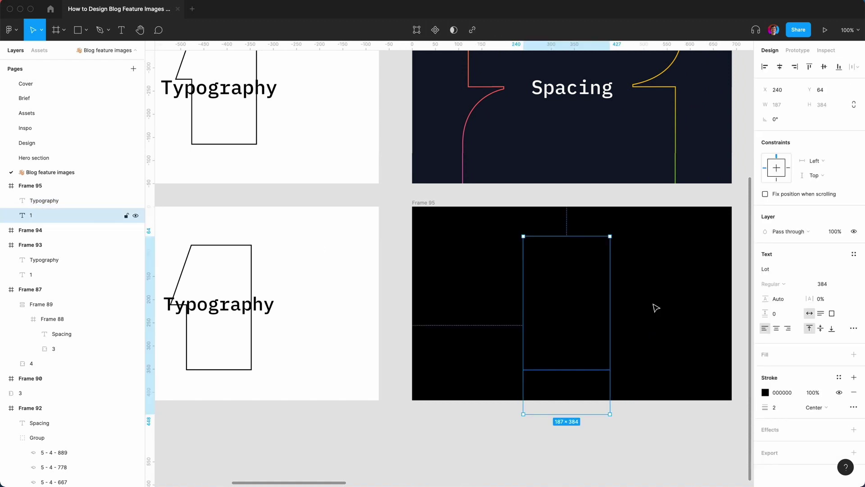
pyautogui.click(765, 392)
pyautogui.click(665, 442)
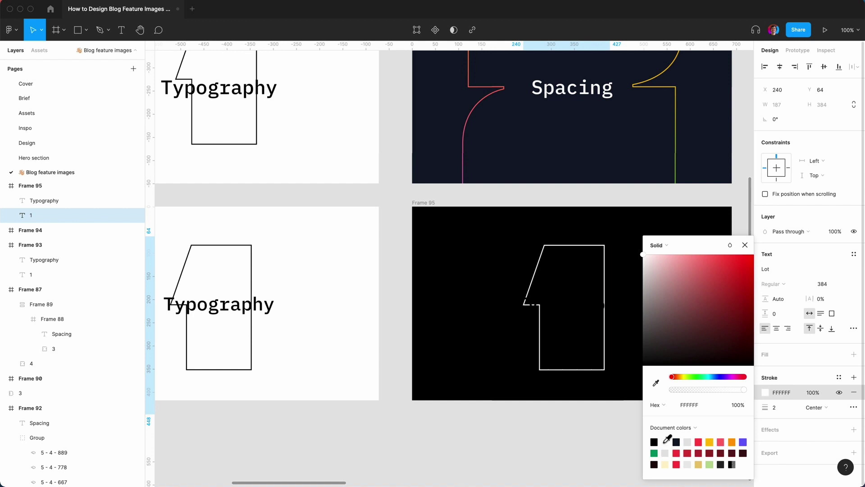
pyautogui.click(745, 245)
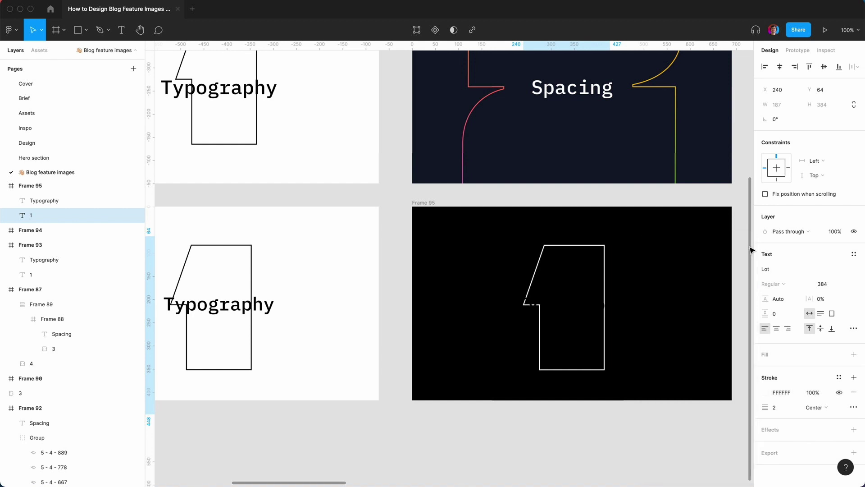
# Set the fill of the Typography text in the black frame to white
pyautogui.click(572, 311)
pyautogui.click(765, 370)
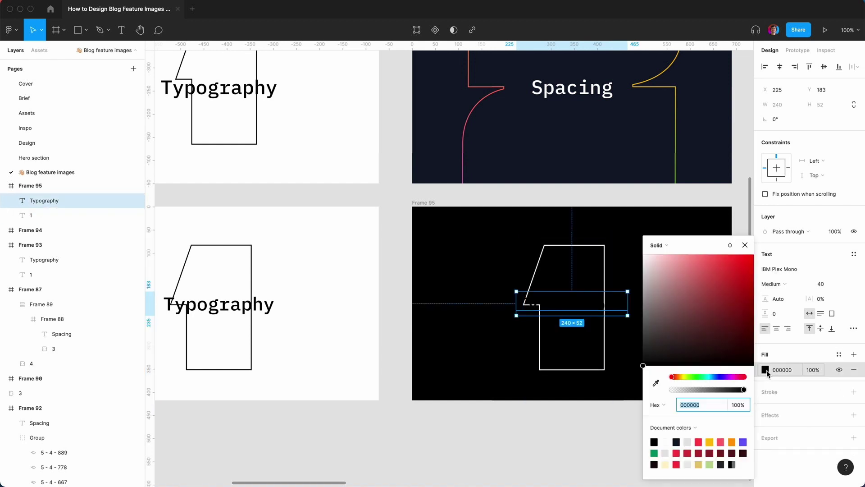
pyautogui.click(665, 442)
# Flatten the numeral 1 in the black frame and change its stroke to an angular gradient
pyautogui.click(610, 279)
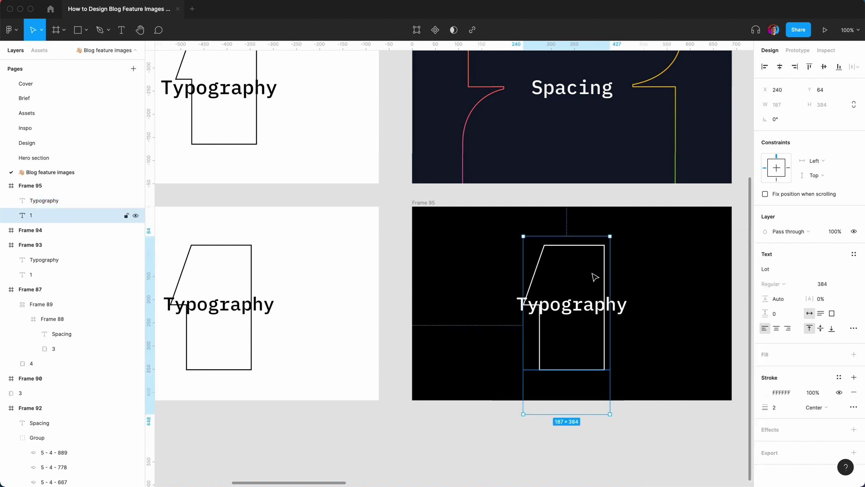
pyautogui.press('super+e')
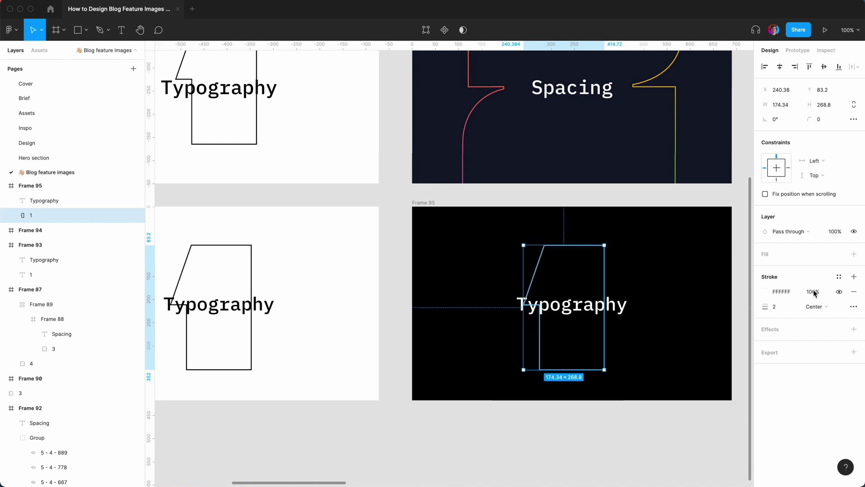
pyautogui.click(837, 278)
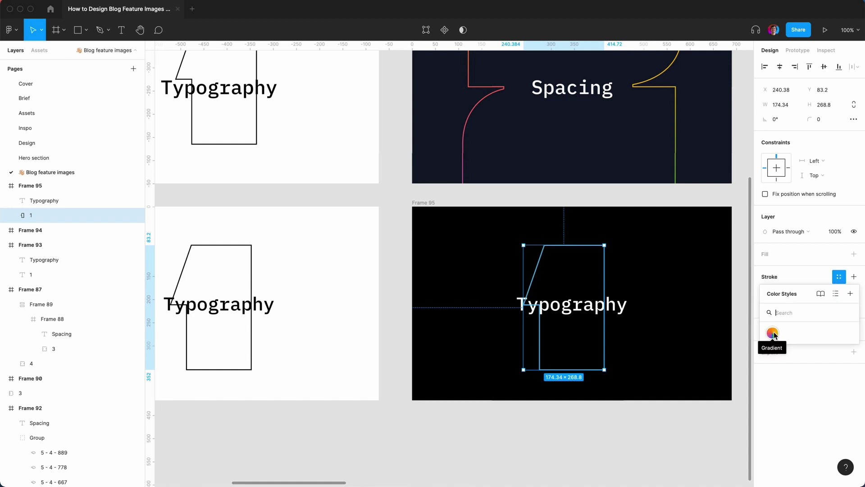
pyautogui.click(791, 276)
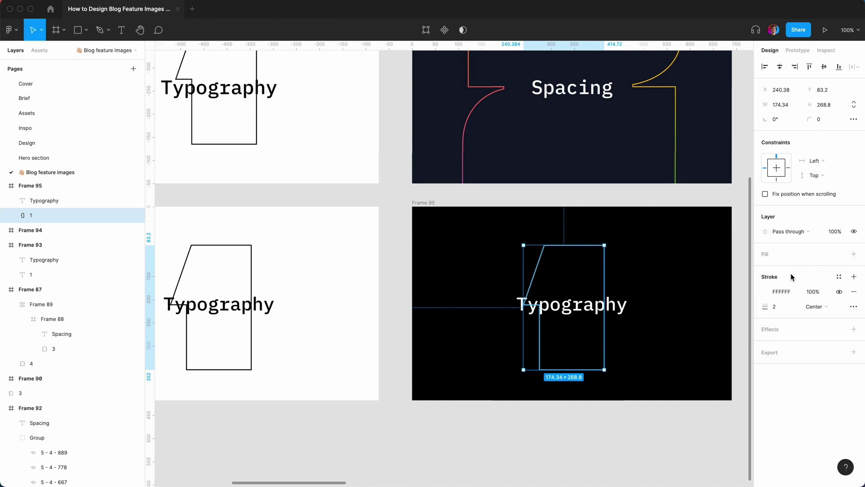
pyautogui.click(764, 292)
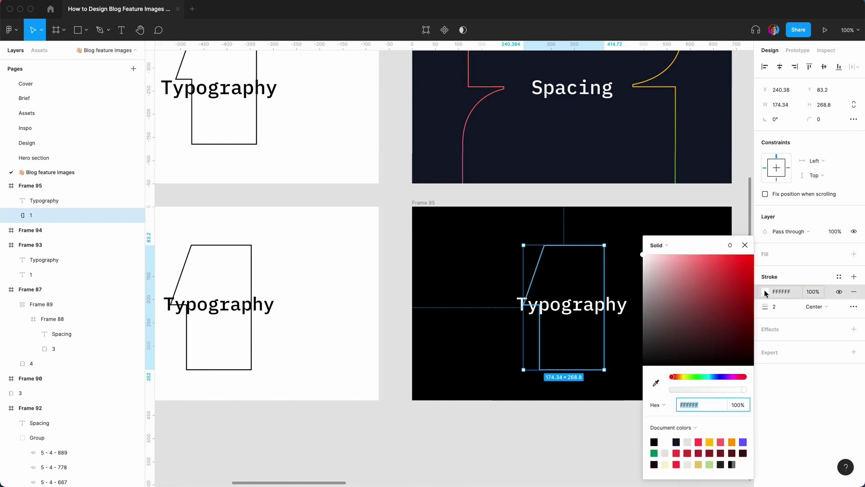
pyautogui.click(664, 245)
pyautogui.click(675, 276)
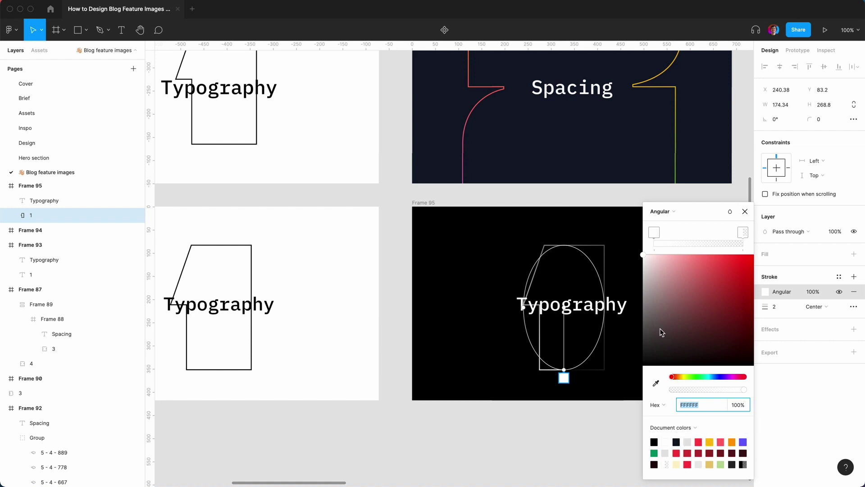
# Set the first color stop of the numeral's stroke gradient to red
pyautogui.click(656, 230)
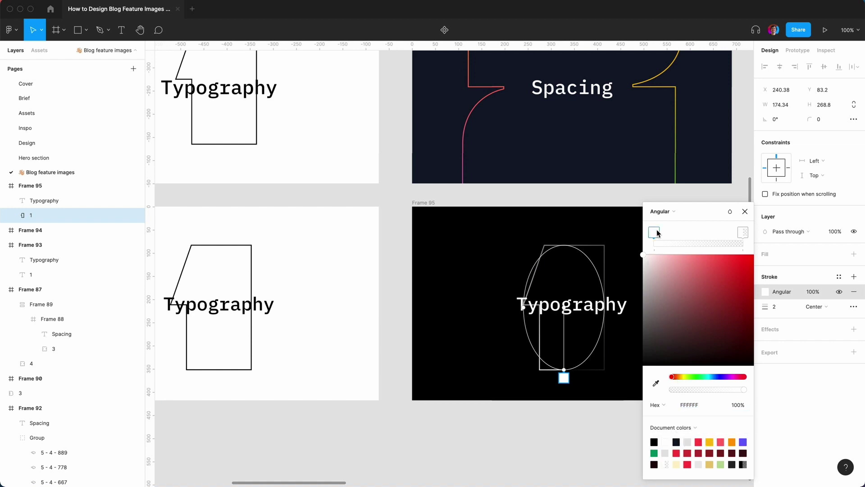
pyautogui.click(700, 257)
pyautogui.moveTo(699, 258); pyautogui.dragTo(716, 257)
# Add a second stop to the stroke gradient in orange F9BA71 at 100% opacity
pyautogui.click(688, 234)
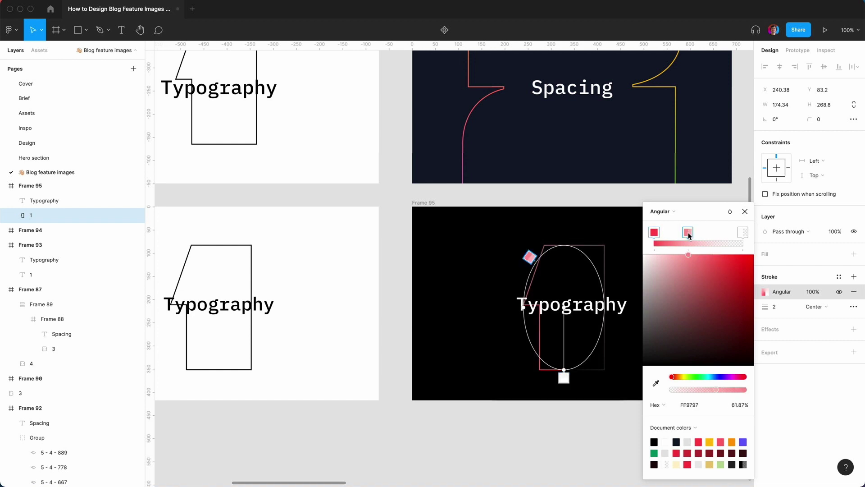
pyautogui.moveTo(675, 377); pyautogui.dragTo(681, 377)
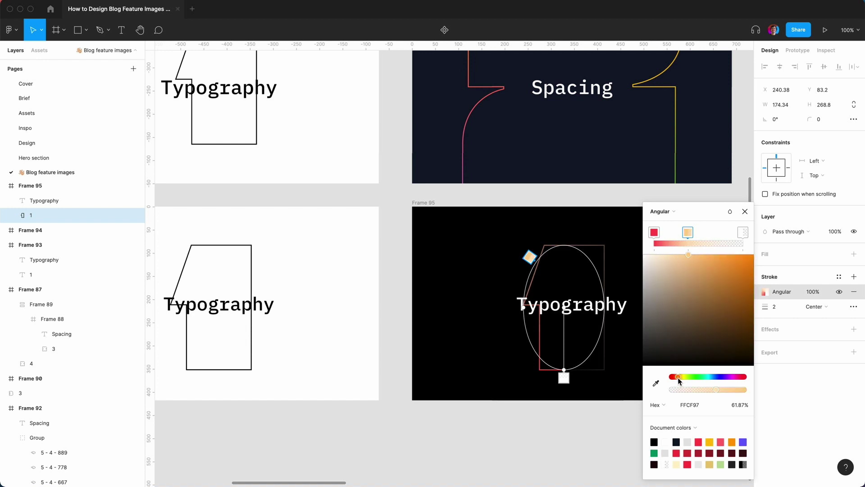
pyautogui.moveTo(689, 253); pyautogui.dragTo(703, 255)
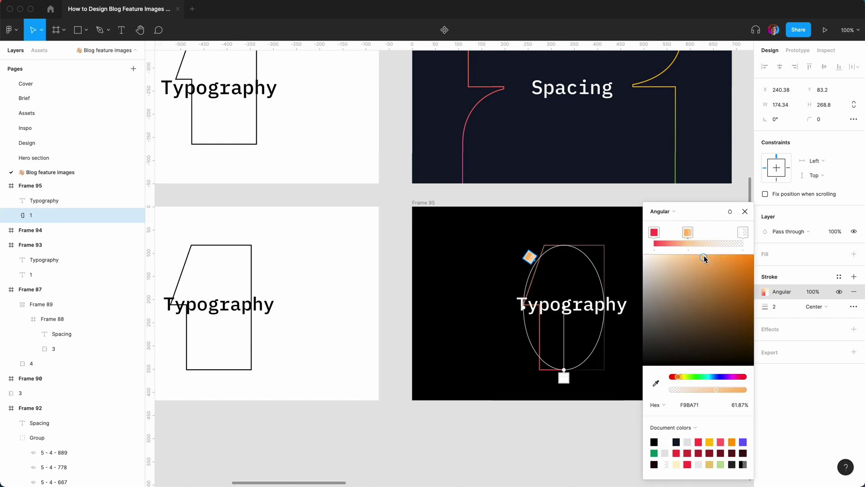
pyautogui.click(741, 405)
pyautogui.write('100')
pyautogui.press('Return')
# Add a third stop to the stroke gradient in green 70F96E at 100% opacity
pyautogui.click(716, 232)
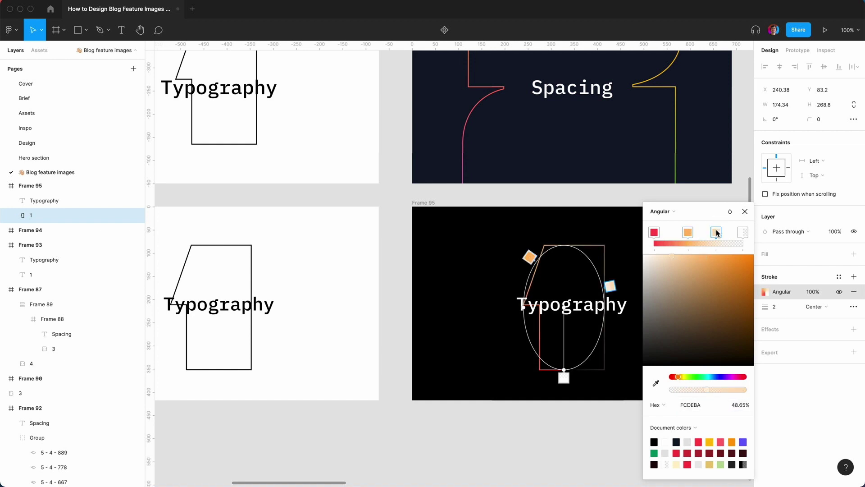
pyautogui.moveTo(680, 378); pyautogui.dragTo(696, 375)
pyautogui.click(704, 259)
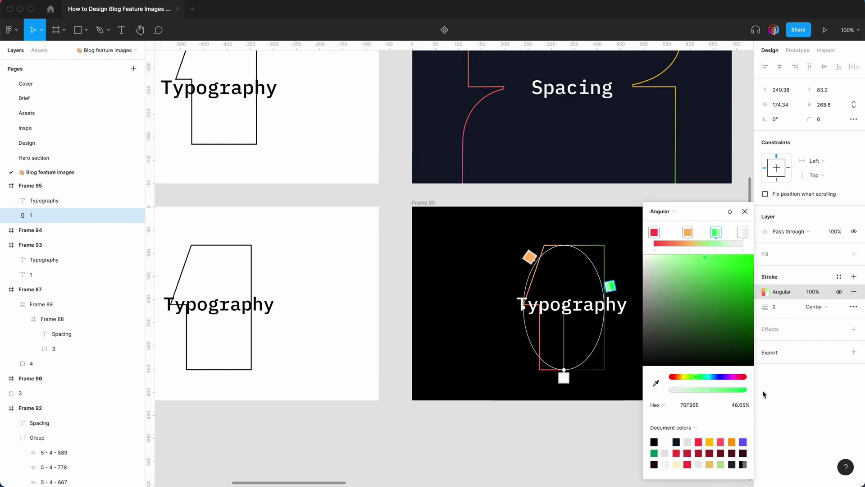
pyautogui.write('0')
pyautogui.press('Return')
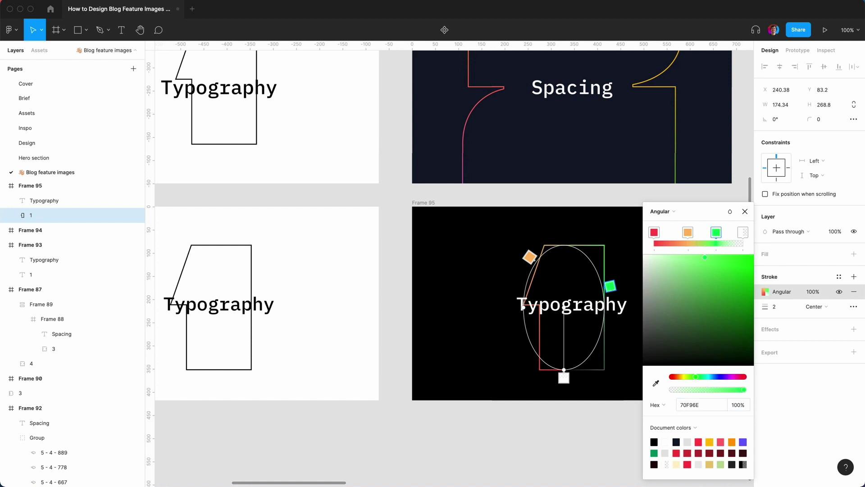
# Set the last stop of the stroke gradient to blue 4475F4 at 100% opacity
pyautogui.click(743, 233)
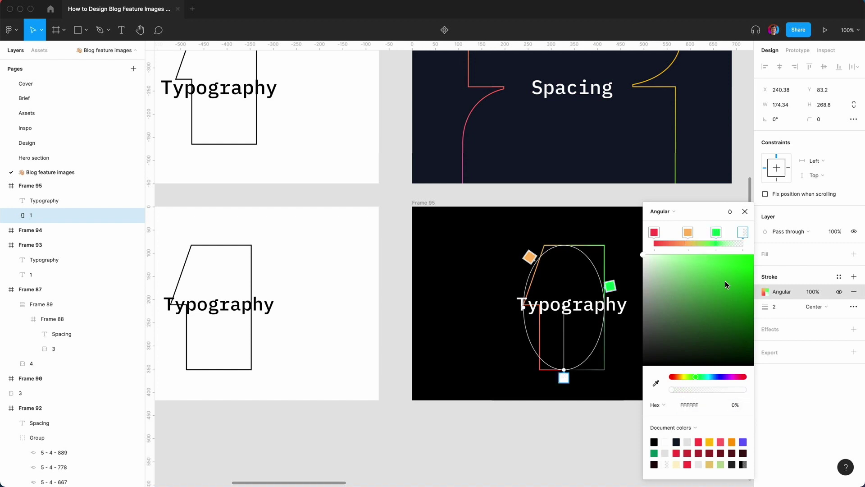
pyautogui.moveTo(695, 377); pyautogui.dragTo(717, 378)
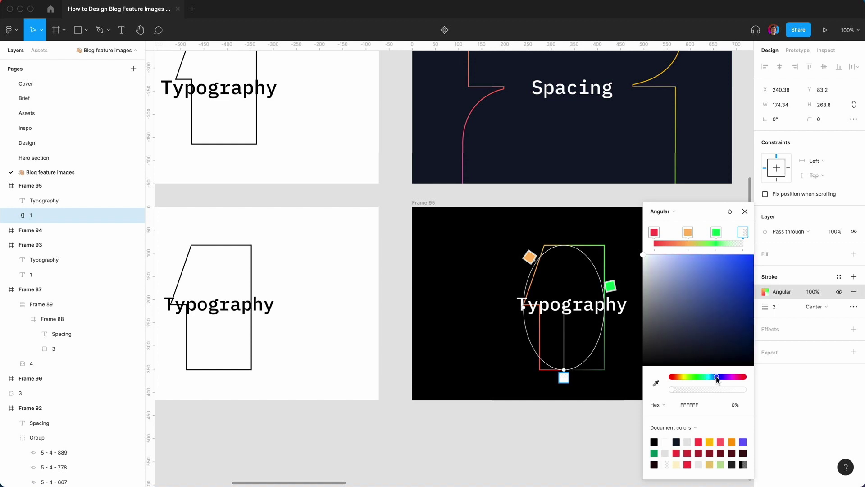
pyautogui.click(723, 259)
pyautogui.click(735, 405)
pyautogui.write('100')
pyautogui.press('Return')
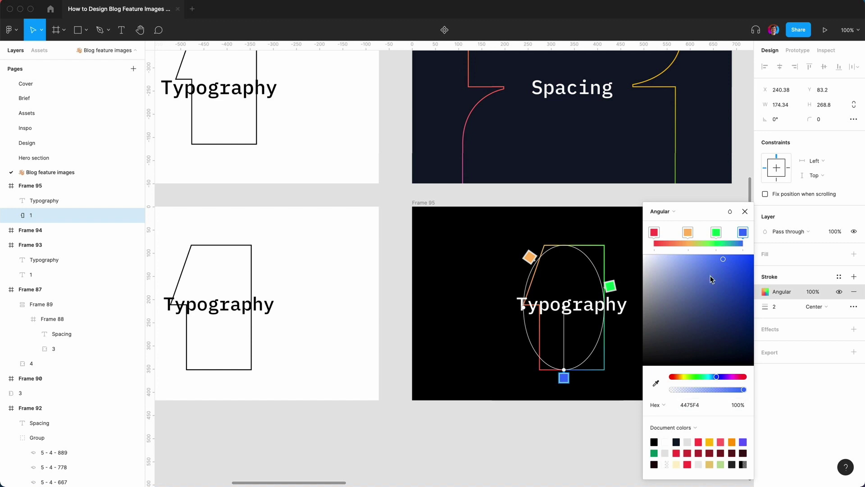
# Enlarge the gradient-outlined numeral 1 until it runs past the lower edge of the black frame
pyautogui.moveTo(685, 238); pyautogui.dragTo(686, 237)
pyautogui.click(745, 212)
pyautogui.click(654, 203)
pyautogui.click(604, 245)
pyautogui.moveTo(605, 244); pyautogui.dragTo(628, 216)
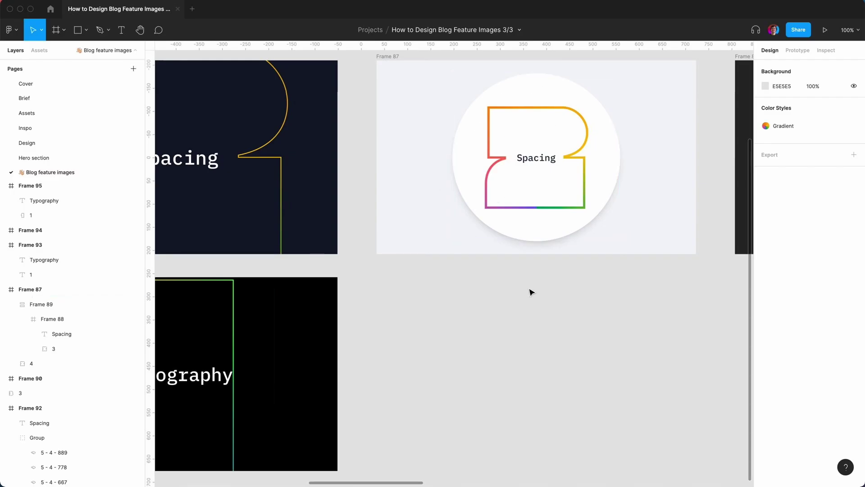
# Duplicate the blank white frame and align the copy beneath the circular Spacing graphic
pyautogui.hscroll(-15, 419, 357)
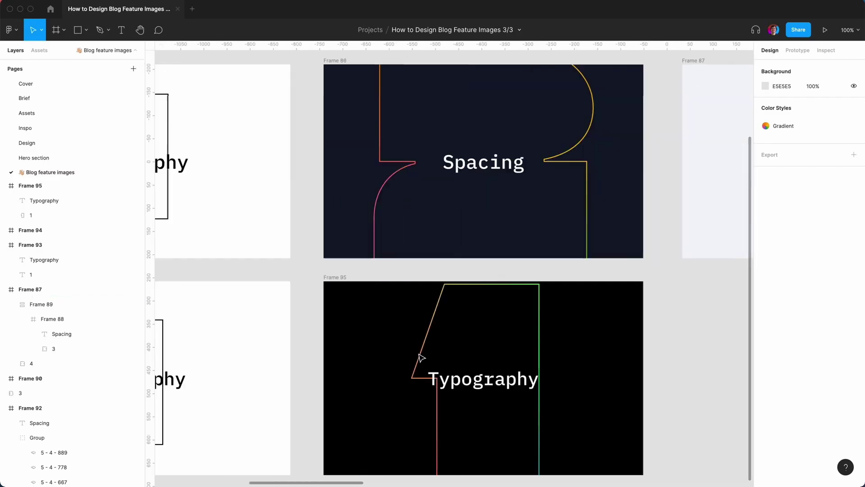
pyautogui.click(261, 303)
pyautogui.press('super+d')
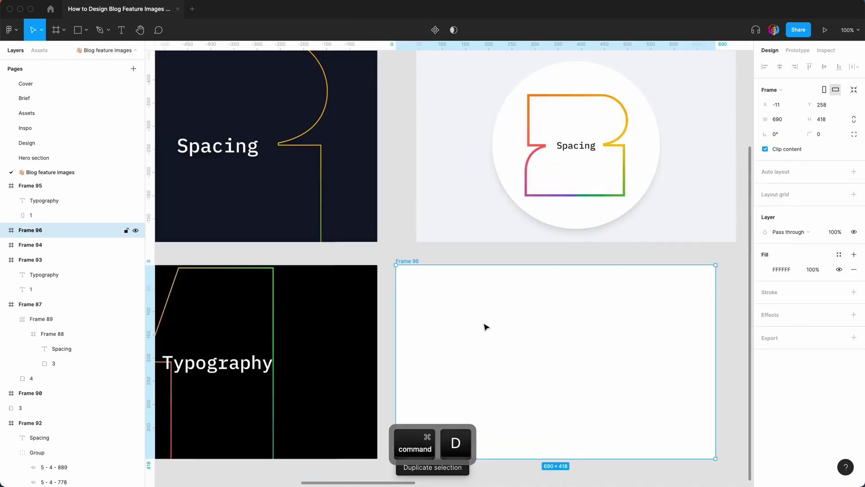
pyautogui.moveTo(484, 325); pyautogui.dragTo(506, 325)
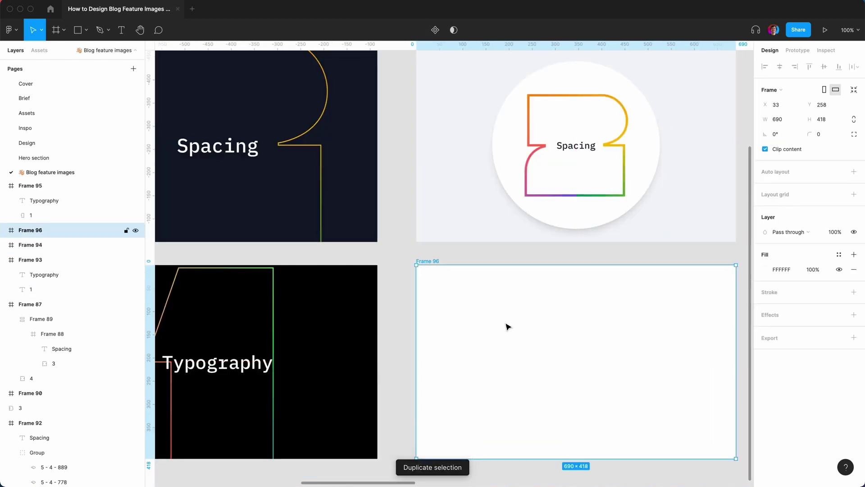
# Convert Frame 93, containing the outlined numeral 1 and Typography text, into a component
pyautogui.hscroll(-12, 506, 325)
pyautogui.click(444, 376)
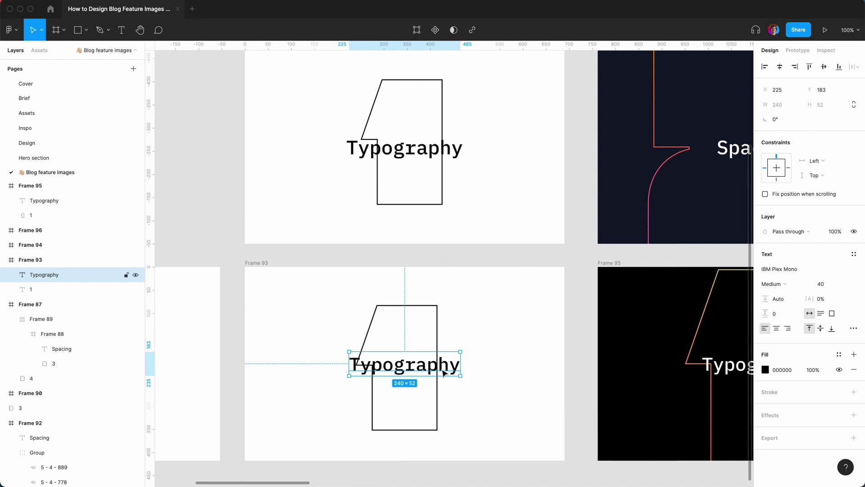
pyautogui.keyDown('shift'); pyautogui.click(436, 334); pyautogui.keyUp('shift')
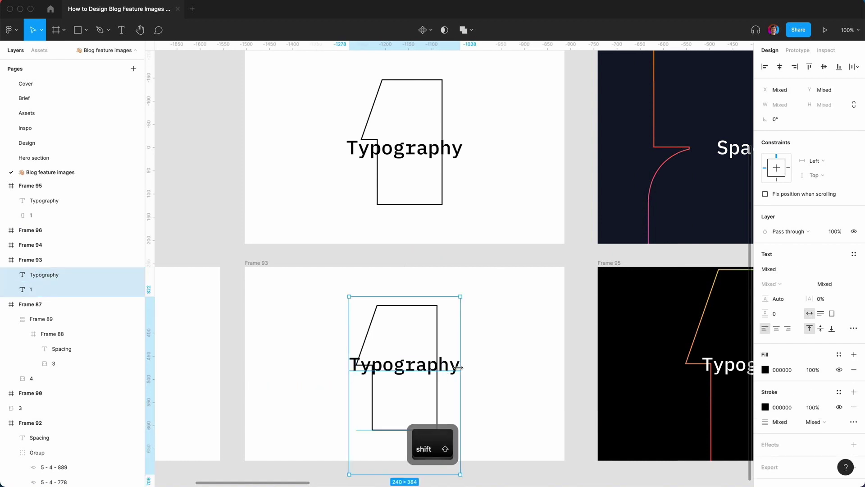
pyautogui.click(332, 282)
pyautogui.moveTo(229, 252); pyautogui.dragTo(573, 472)
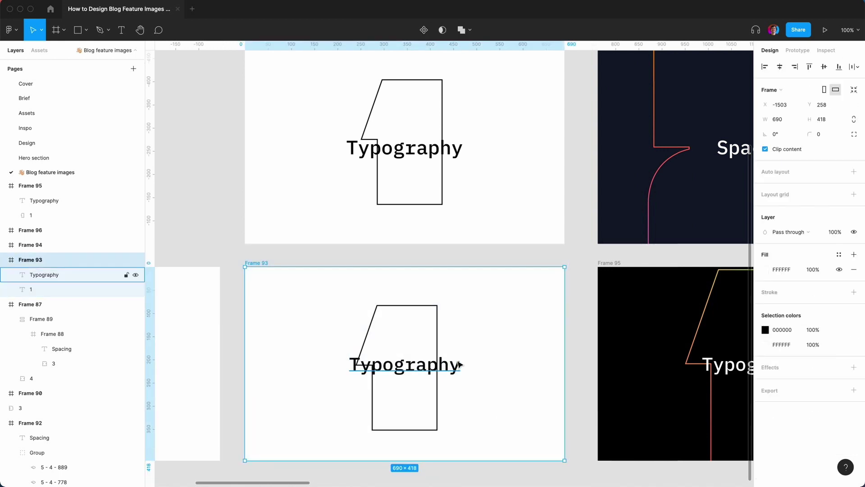
pyautogui.press('super+alt+k')
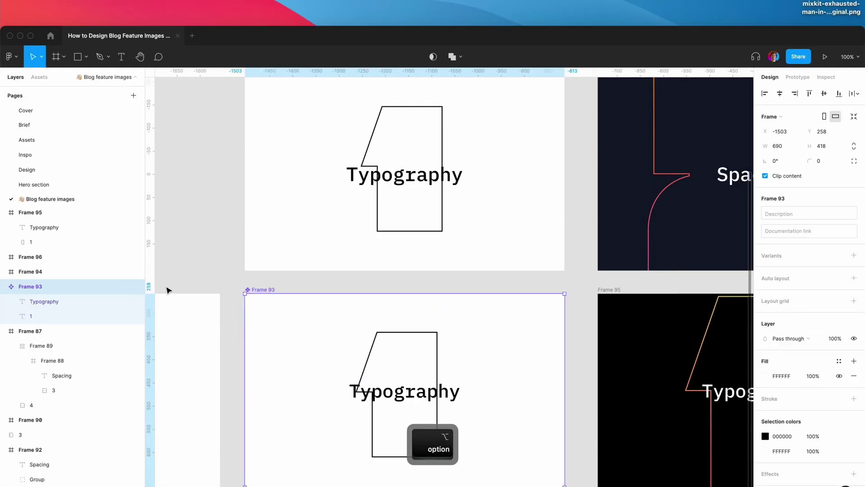
# Rename the component with the outlined numeral 1 and Typography text as Graphic
pyautogui.doubleClick(35, 287)
pyautogui.write('Graphics')
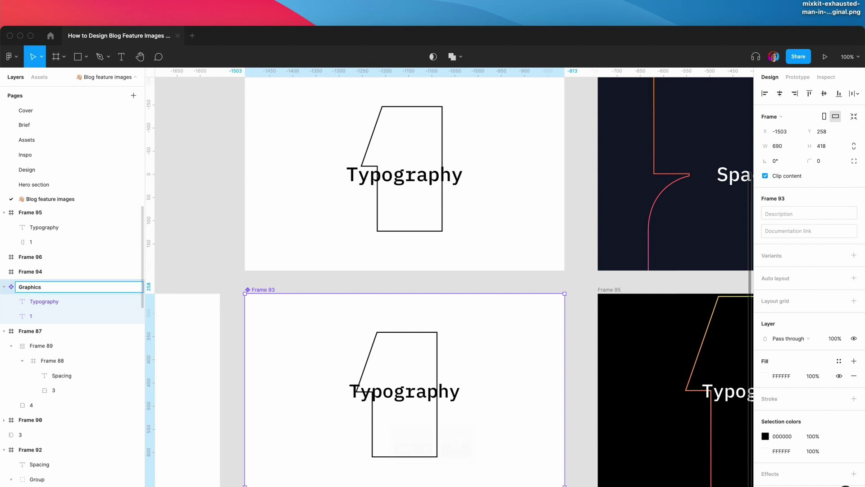
pyautogui.press('Return')
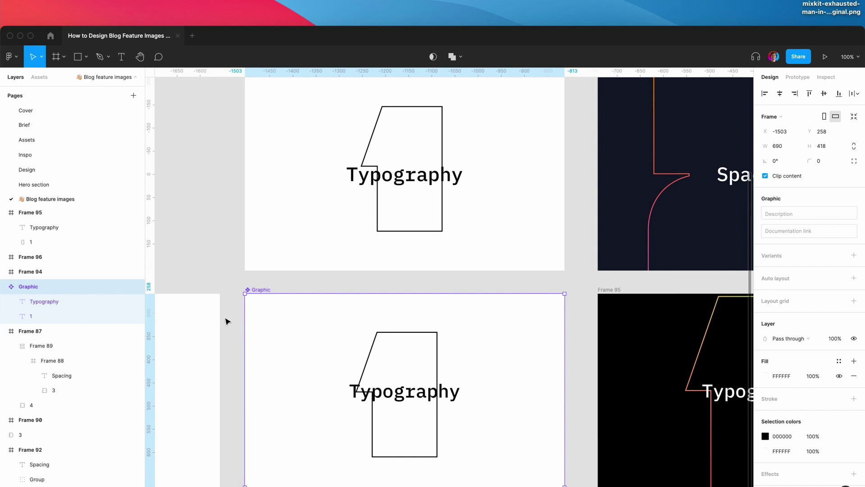
# Delete the blank white frame beneath the circular Spacing graphic
pyautogui.hscroll(15, 228, 347)
pyautogui.click(349, 328)
pyautogui.press('Delete')
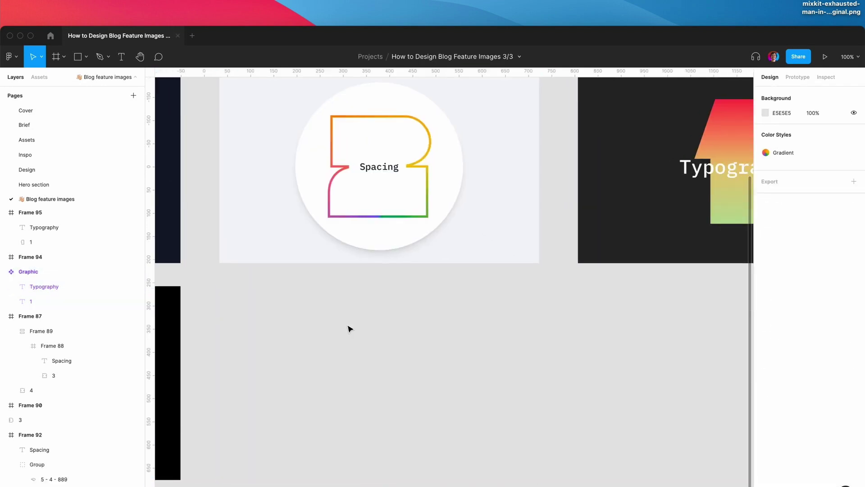
# Insert an instance of the Graphic component aligned beneath the circular Spacing graphic and detach it from its main component
pyautogui.press('shift')
pyautogui.hotkey('shift', 'i')
pyautogui.write('gra')
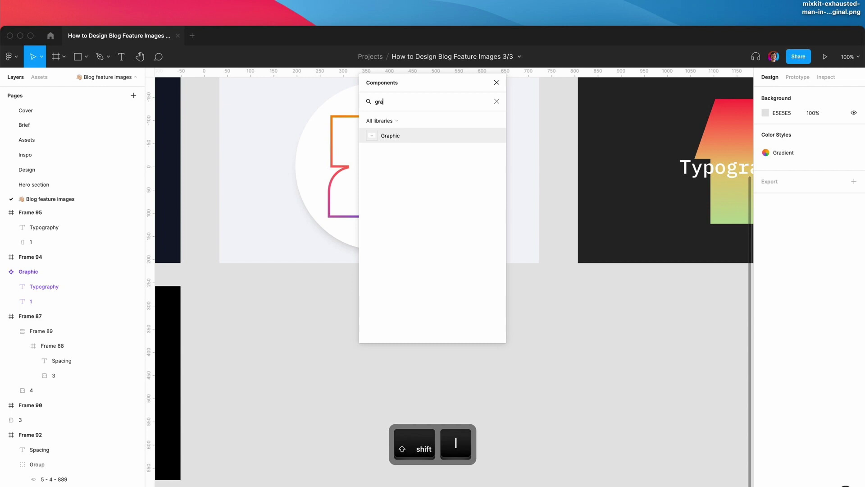
pyautogui.press('Return')
pyautogui.moveTo(303, 305); pyautogui.dragTo(273, 380)
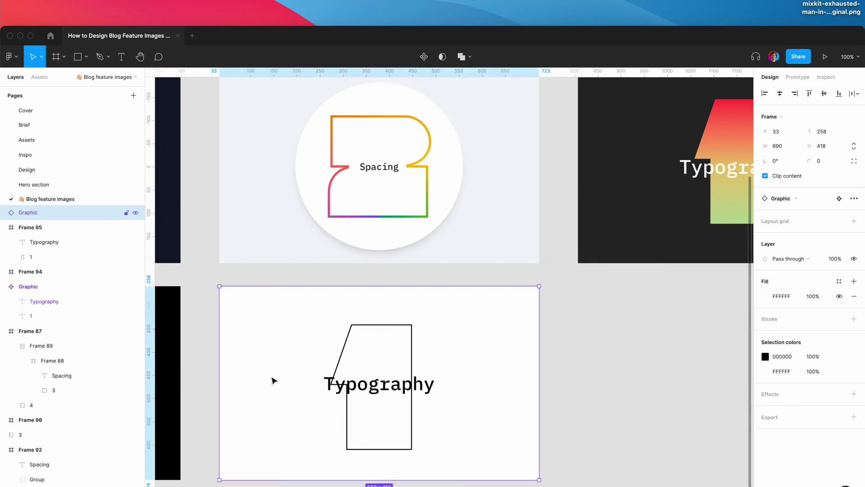
pyautogui.rightClick(305, 358)
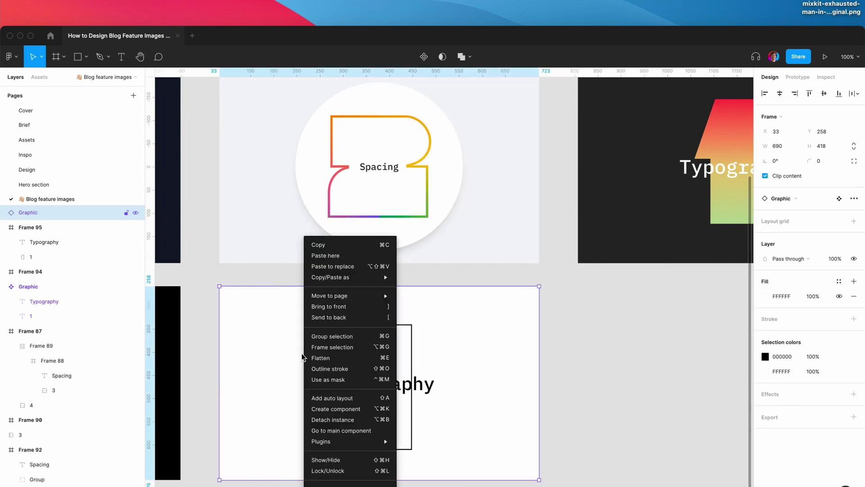
pyautogui.click(345, 414)
# Change the detached graphic's Typography title to Spacing and shift it slightly toward the middle of the frame
pyautogui.doubleClick(415, 394)
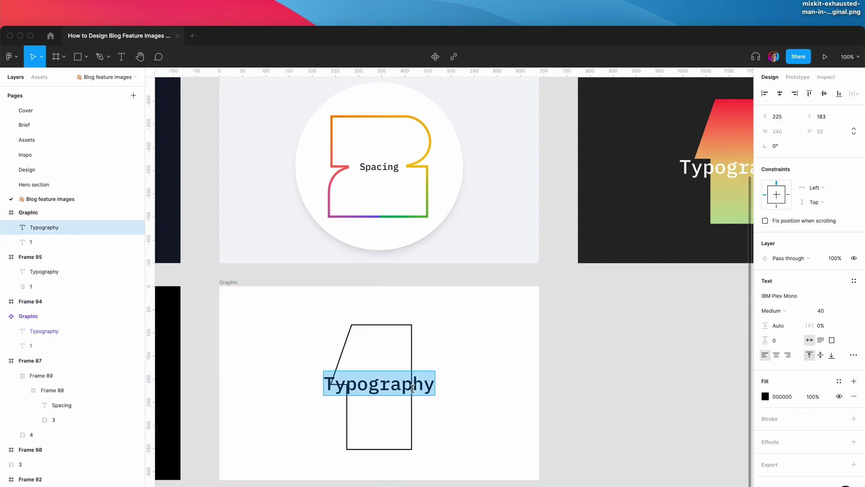
pyautogui.write('Spci')
pyautogui.press('BackSpace')
pyautogui.press('BackSpace')
pyautogui.write('acing')
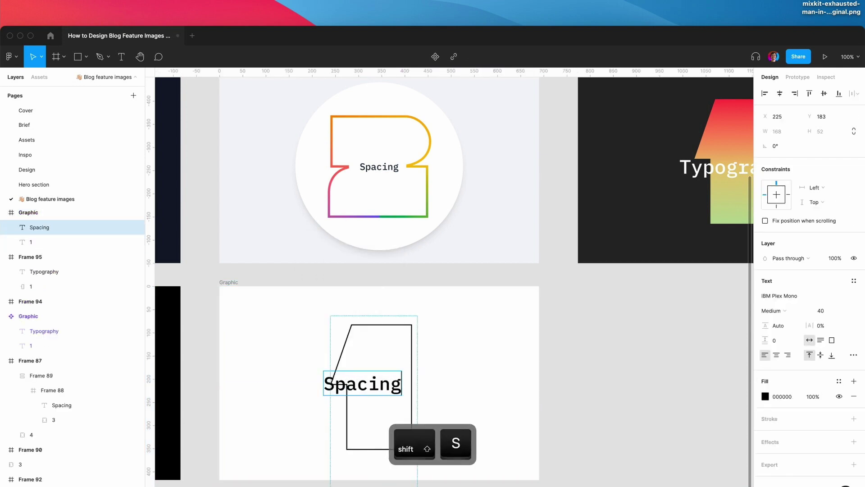
pyautogui.press('Escape')
pyautogui.moveTo(386, 388); pyautogui.dragTo(395, 390)
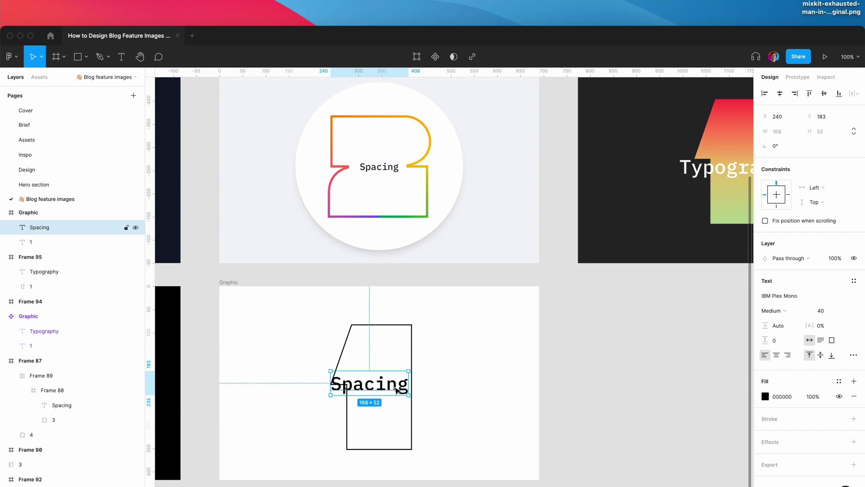
# Change the outlined numeral in the detached graphic to 2 and center it horizontally in the frame
pyautogui.click(412, 352)
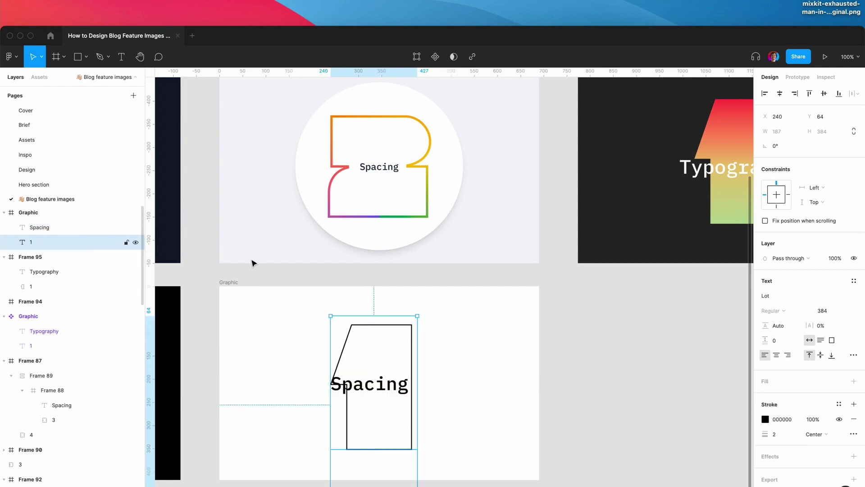
pyautogui.press('super+shift+r')
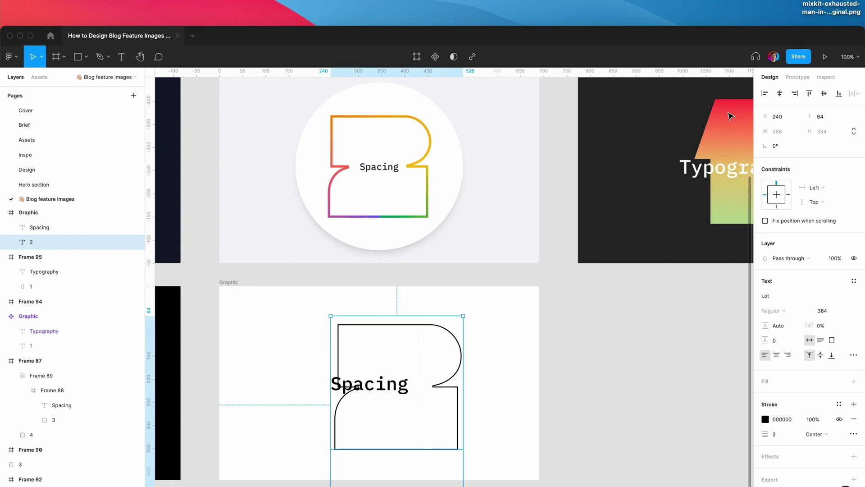
pyautogui.click(779, 94)
pyautogui.rightClick(433, 356)
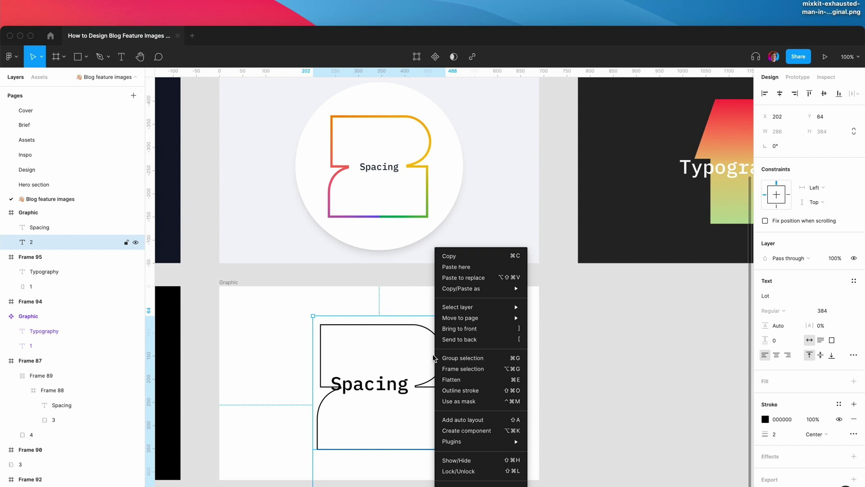
pyautogui.click(555, 342)
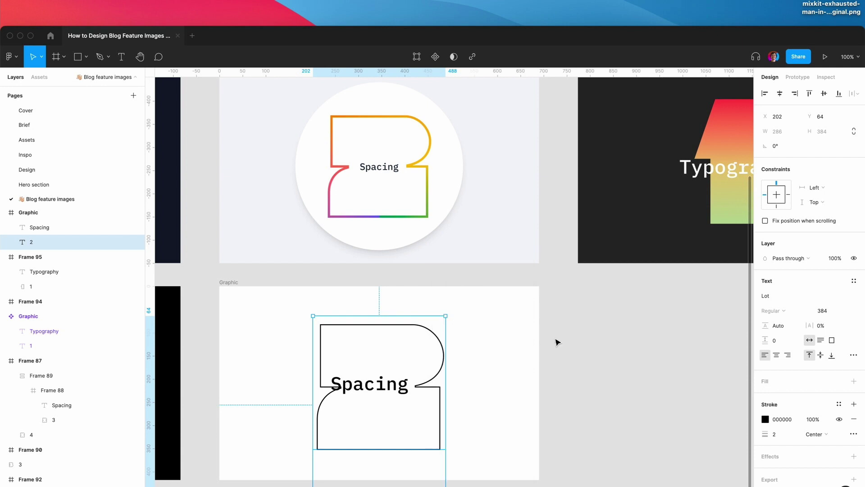
# Apply the Gradient color style to the numeral 2's stroke
pyautogui.click(839, 404)
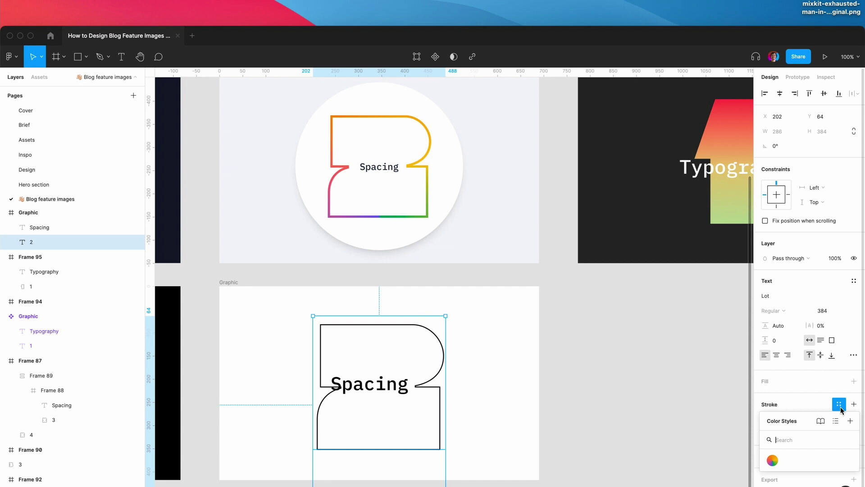
pyautogui.click(772, 460)
pyautogui.click(585, 380)
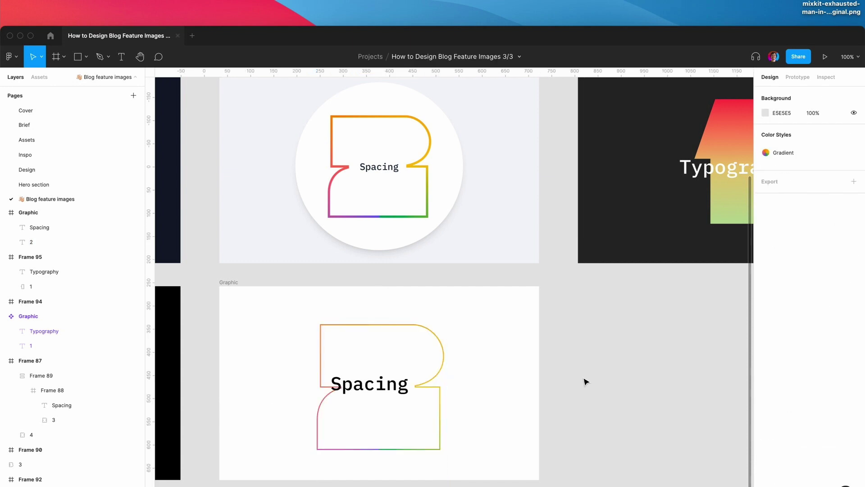
# Set the Spacing title's font size to 24 and center it in the gap between the numeral 2's inner notches
pyautogui.click(440, 388)
pyautogui.click(378, 387)
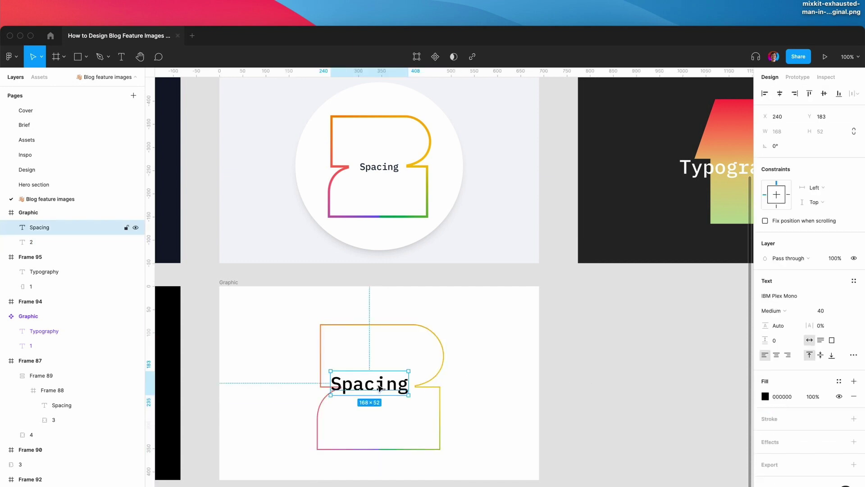
pyautogui.click(780, 94)
pyautogui.click(466, 385)
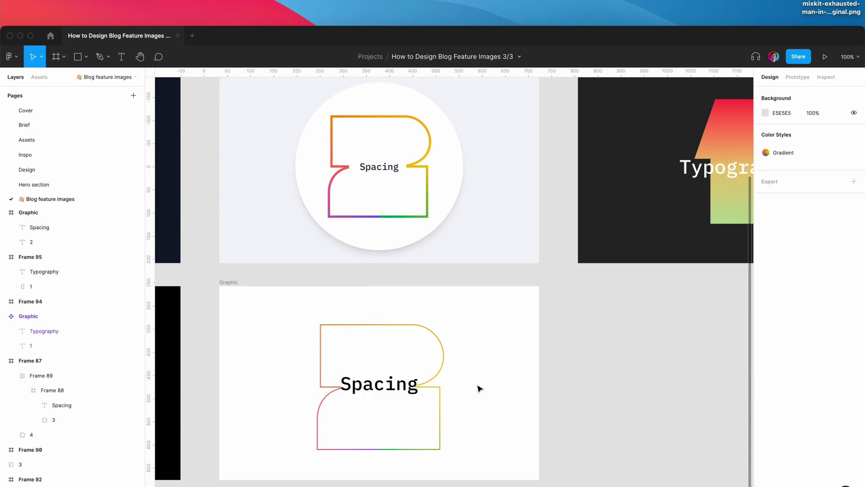
pyautogui.scroll(-1, 479, 387)
pyautogui.click(397, 363)
pyautogui.click(824, 311)
pyautogui.write('24')
pyautogui.press('Return')
pyautogui.moveTo(377, 360); pyautogui.dragTo(392, 367)
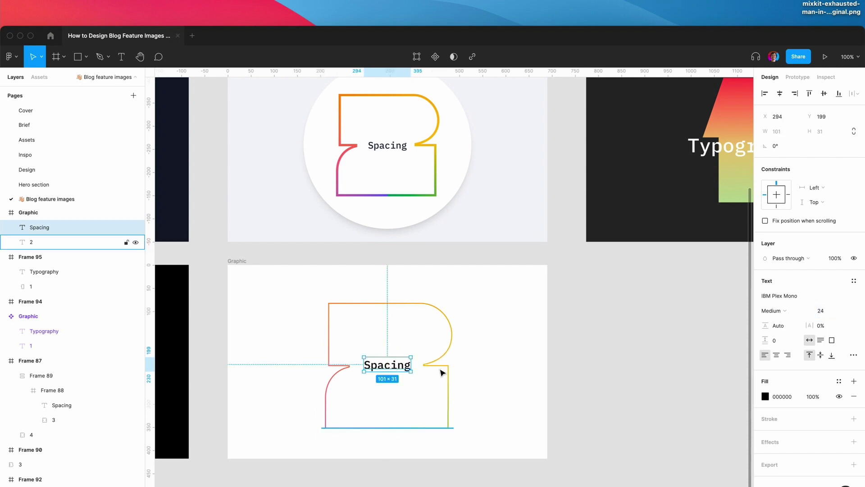
# Set the numeral 2's stroke weight to 4
pyautogui.click(453, 373)
pyautogui.click(782, 421)
pyautogui.write('4')
pyautogui.press('Return')
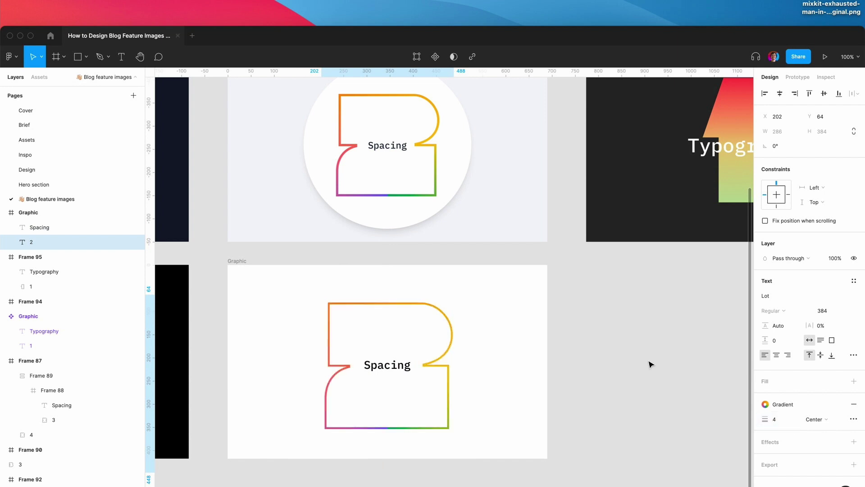
pyautogui.click(650, 362)
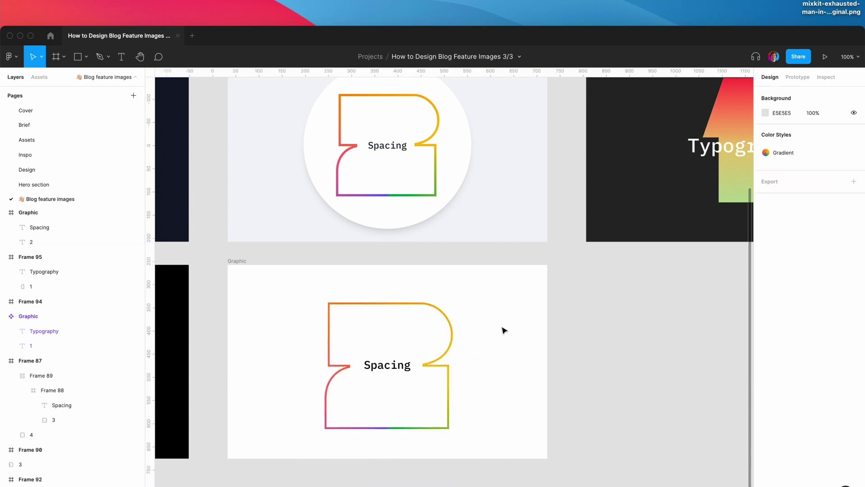
# Add a 390 × 390 circle over the numeral and center it vertically in the Graphic frame
pyautogui.press('o')
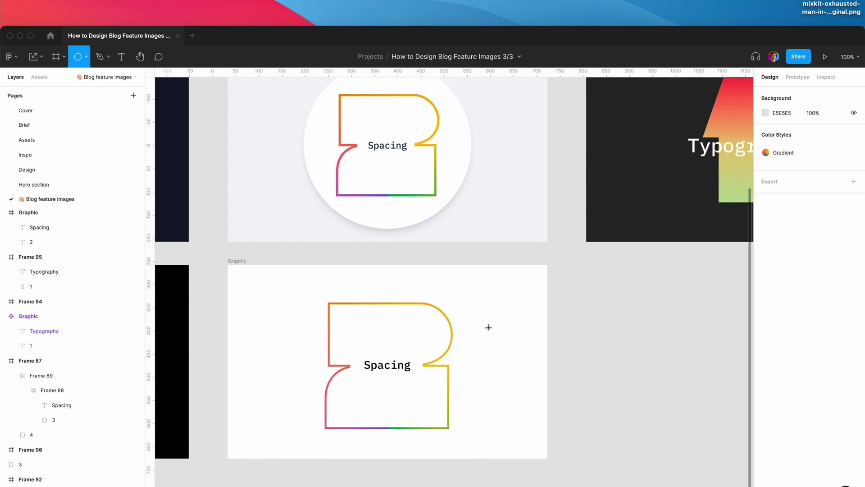
pyautogui.click(386, 336)
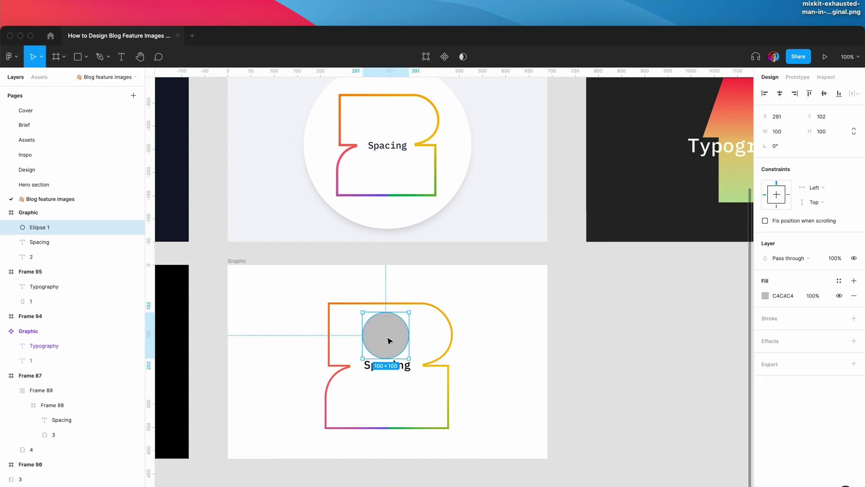
pyautogui.moveTo(408, 358); pyautogui.dragTo(476, 413)
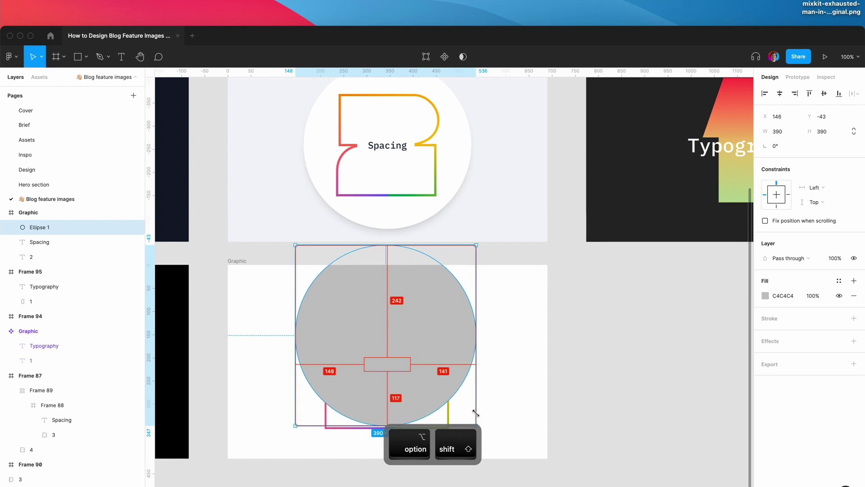
pyautogui.click(823, 93)
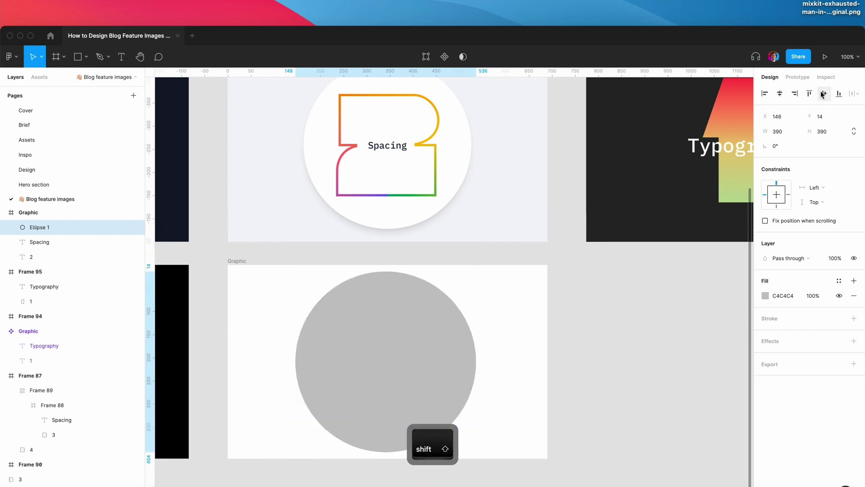
# Fill the circle with white FFFFFF, and open the Graphic frame's fill color for editing
pyautogui.click(765, 295)
pyautogui.moveTo(642, 307); pyautogui.dragTo(642, 281)
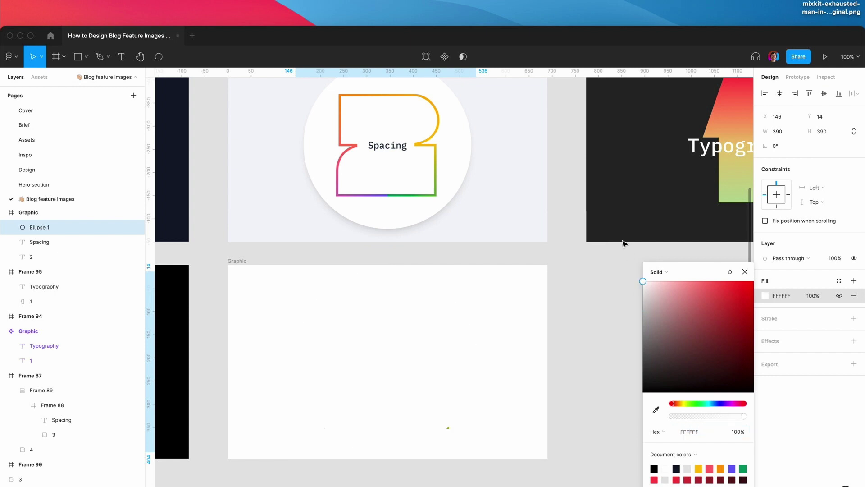
pyautogui.click(744, 272)
pyautogui.click(247, 262)
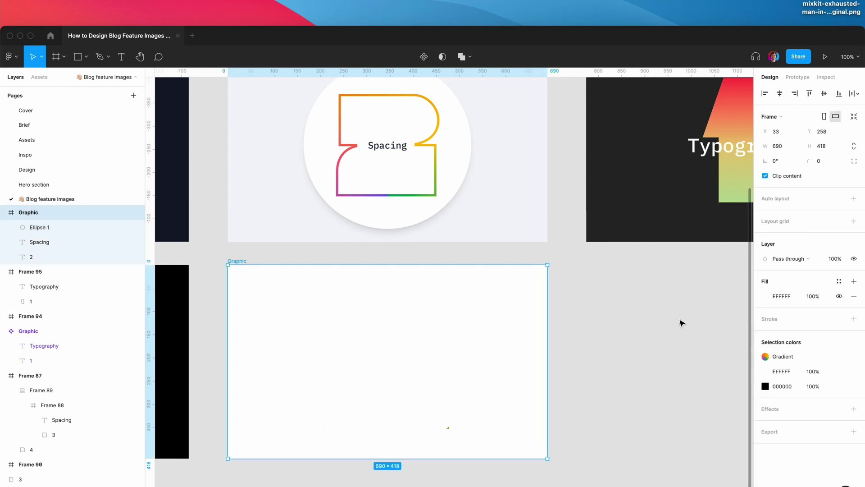
pyautogui.click(765, 295)
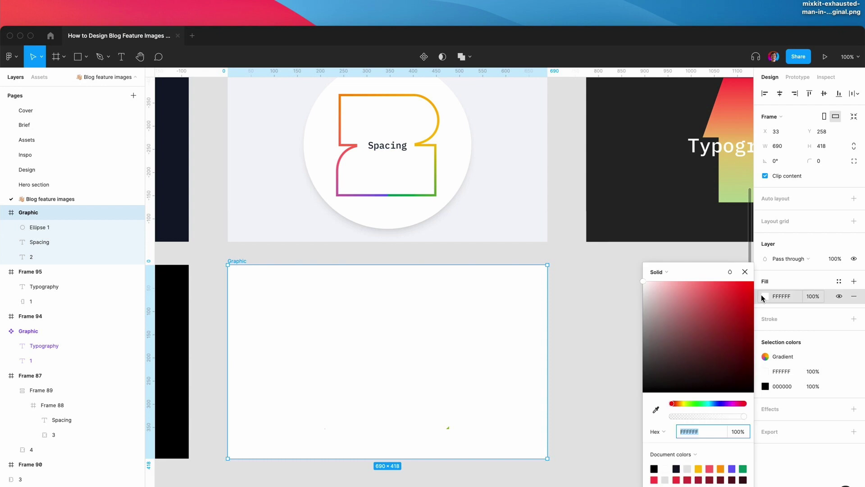
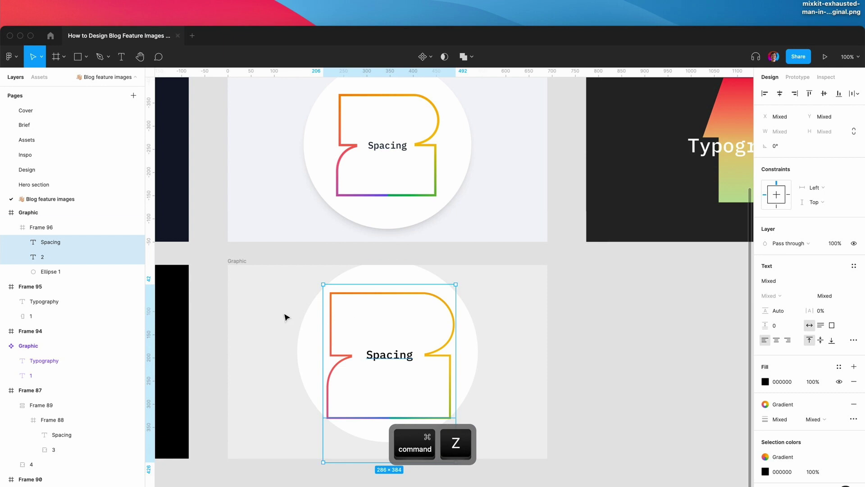
# Center the white circle vertically within Frame 96
pyautogui.click(309, 332)
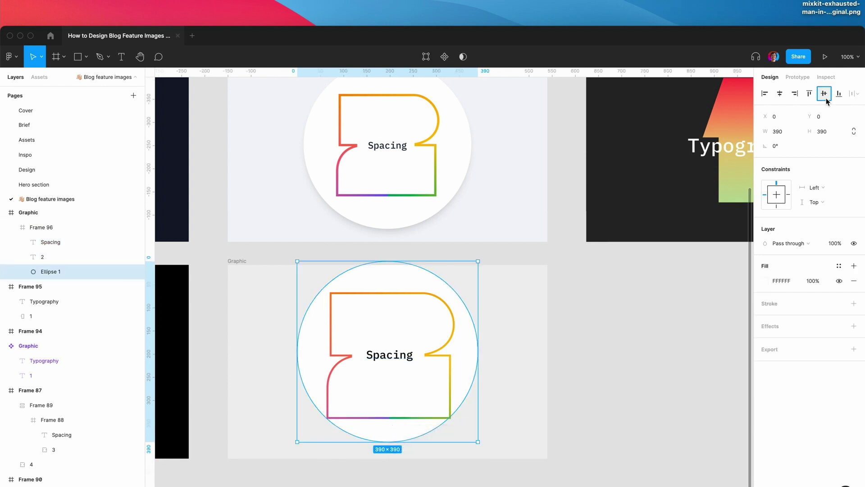
pyautogui.click(664, 318)
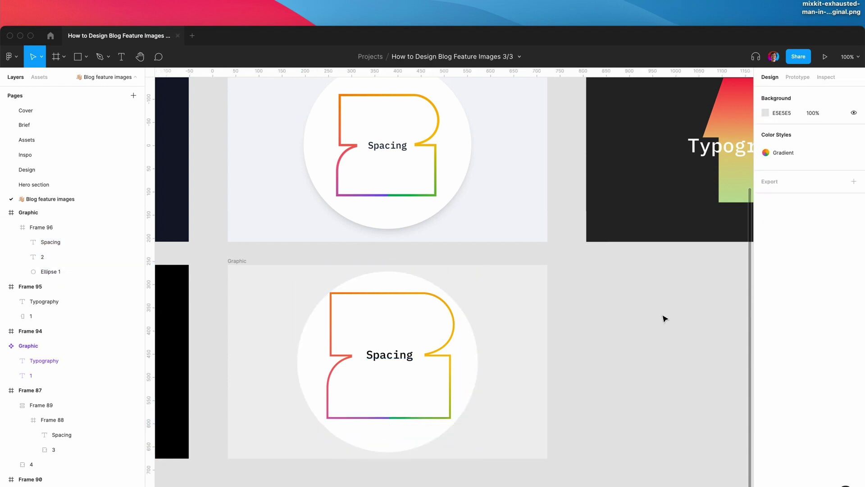
pyautogui.click(471, 347)
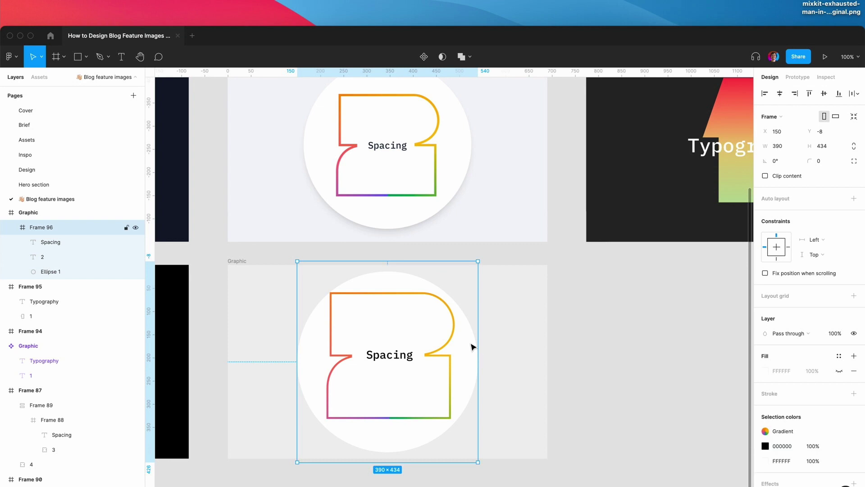
# Set the numeral 2's font size to 344 and reposition it centered on the circle, with the Spacing title in its gap
pyautogui.click(441, 359)
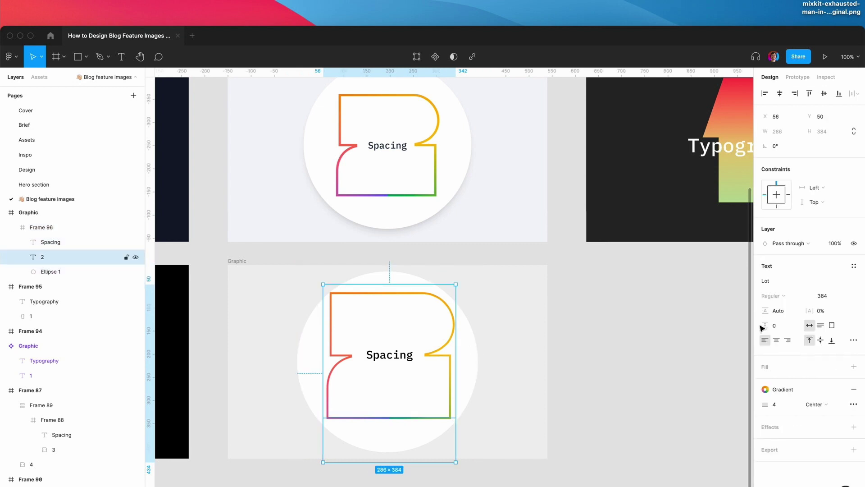
pyautogui.click(827, 297)
pyautogui.press('Right')
pyautogui.press('Return')
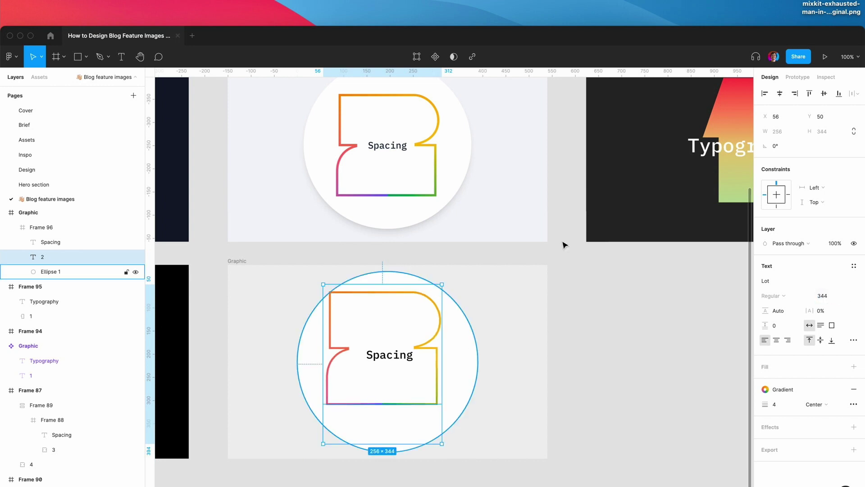
pyautogui.click(823, 93)
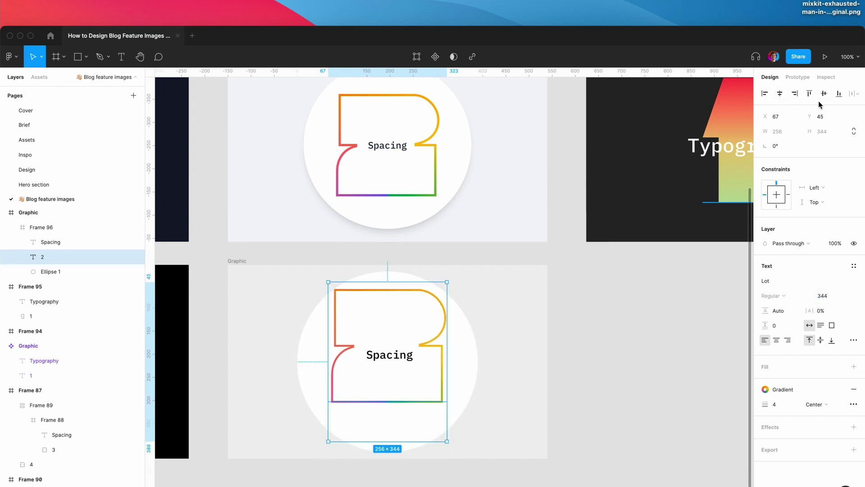
pyautogui.moveTo(411, 372); pyautogui.dragTo(411, 387)
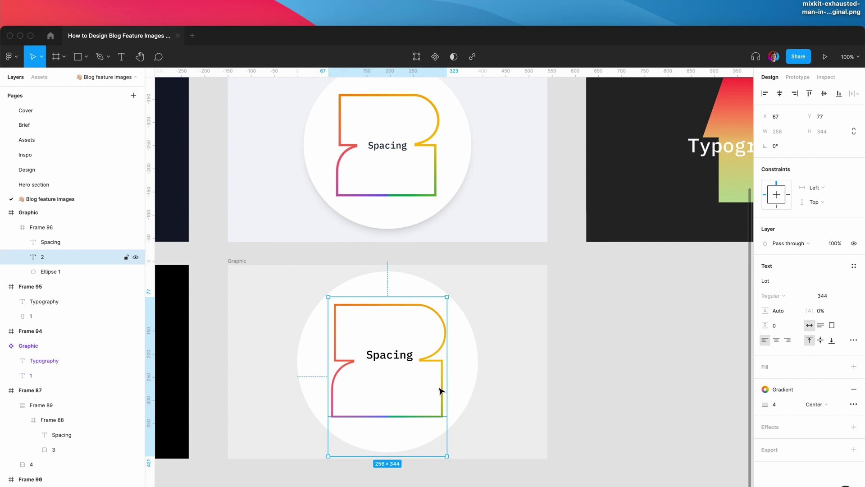
# Flatten the gradient numeral 2 into a vector shape, and center it and the Spacing title vertically in Frame 96
pyautogui.rightClick(413, 396)
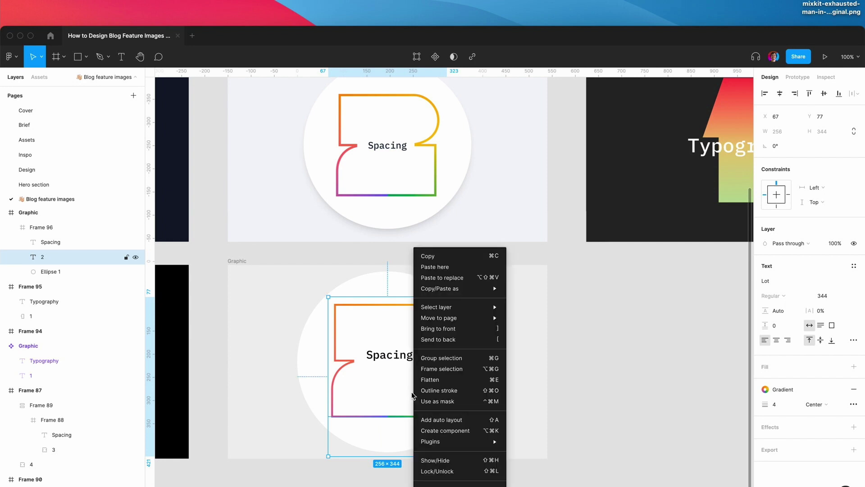
pyautogui.click(417, 390)
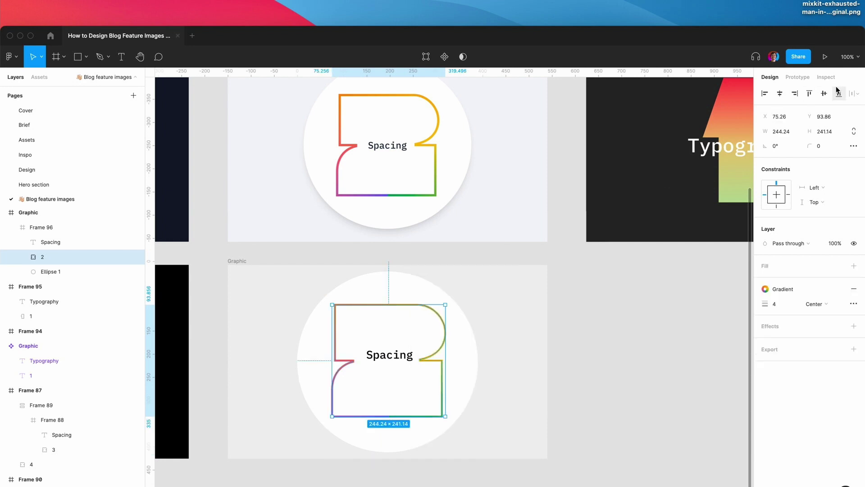
pyautogui.press('Tab')
pyautogui.hotkey('shift', 'Tab')
pyautogui.hotkey('shift', 'Tab')
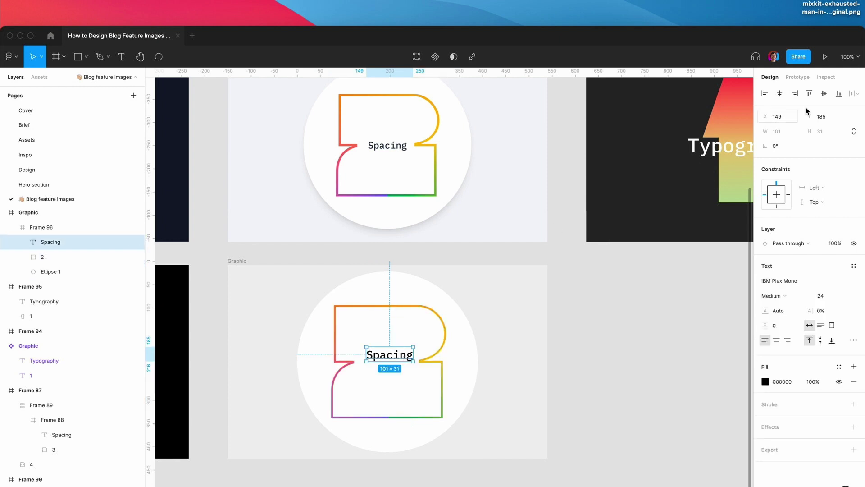
pyautogui.click(824, 93)
pyautogui.click(687, 313)
# Add a drop shadow to the white circle behind the numeral 2 and set its opacity to 15%
pyautogui.scroll(-3, 689, 313)
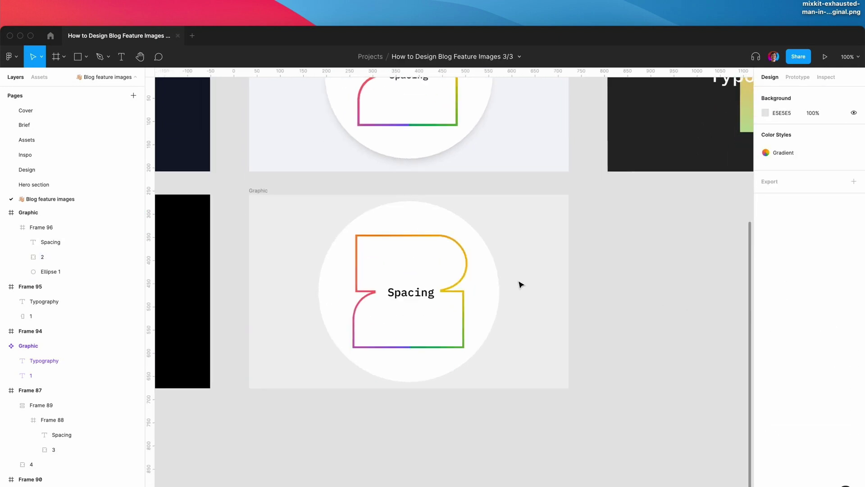
pyautogui.click(498, 288)
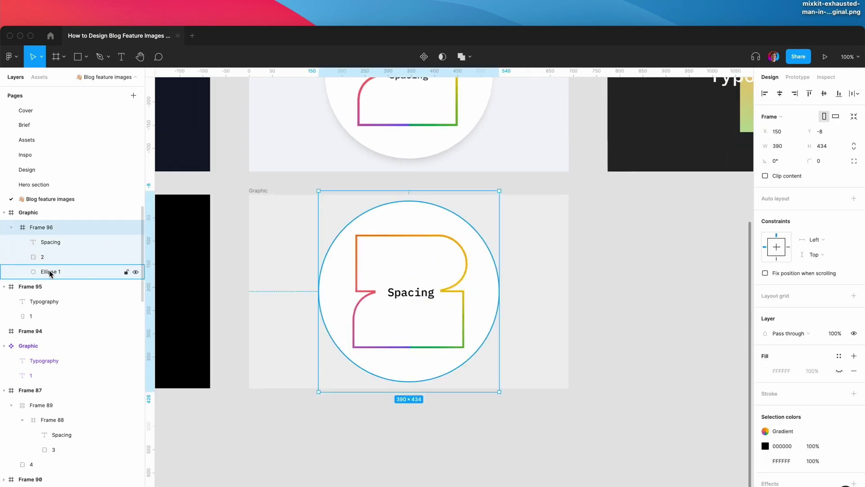
pyautogui.click(484, 302)
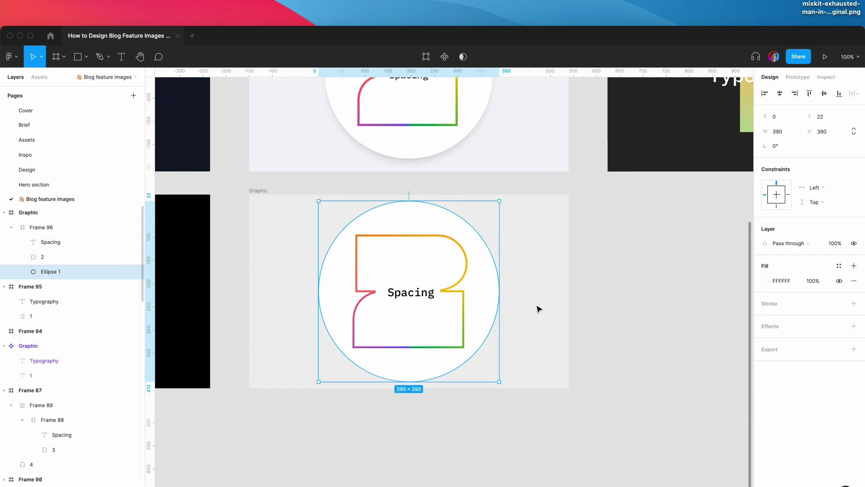
pyautogui.click(855, 327)
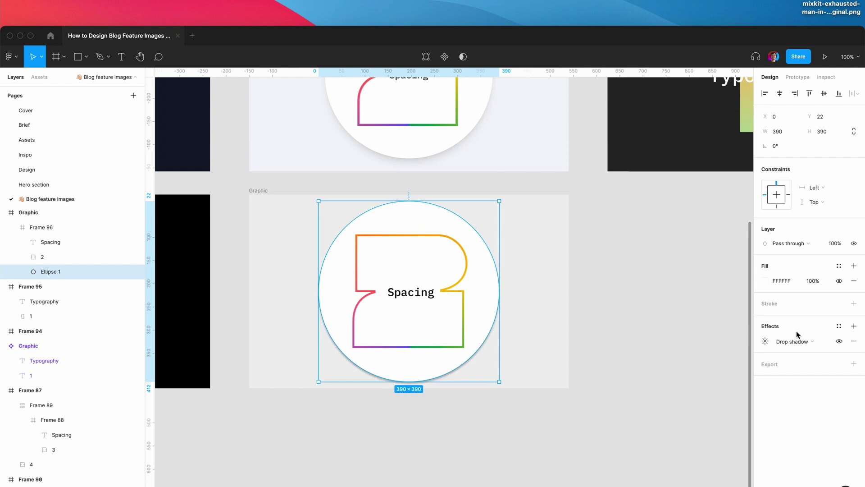
pyautogui.click(764, 341)
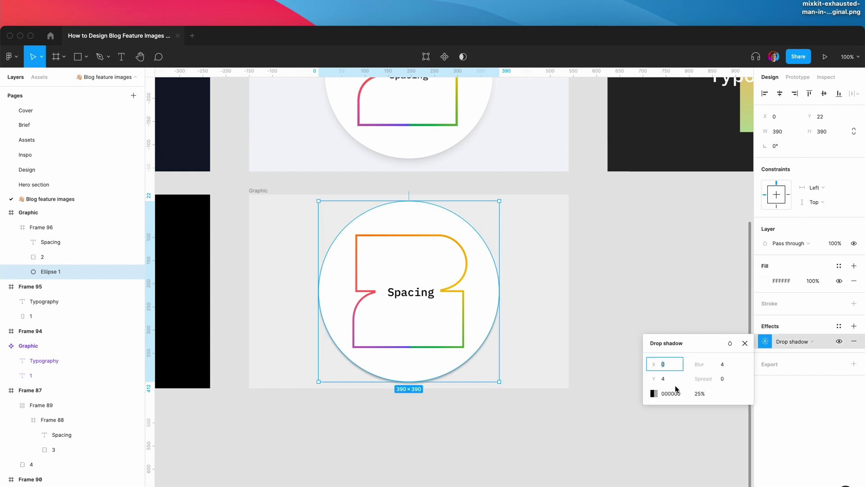
pyautogui.click(699, 394)
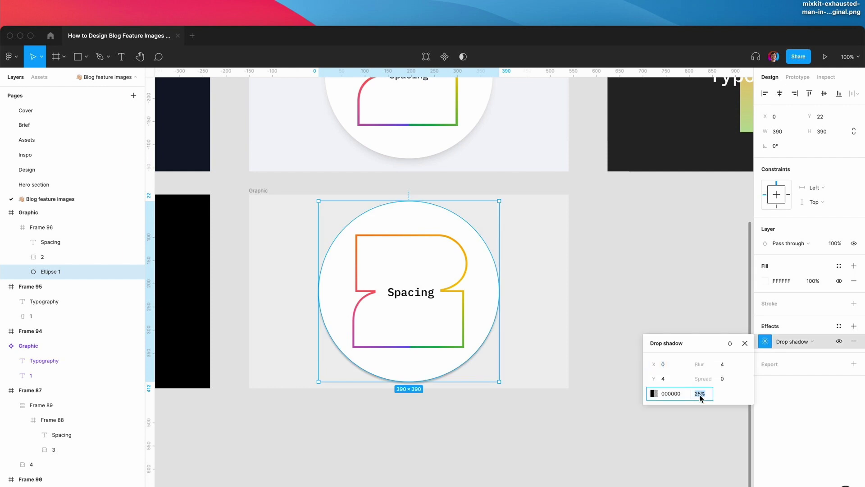
pyautogui.write('15')
pyautogui.press('Return')
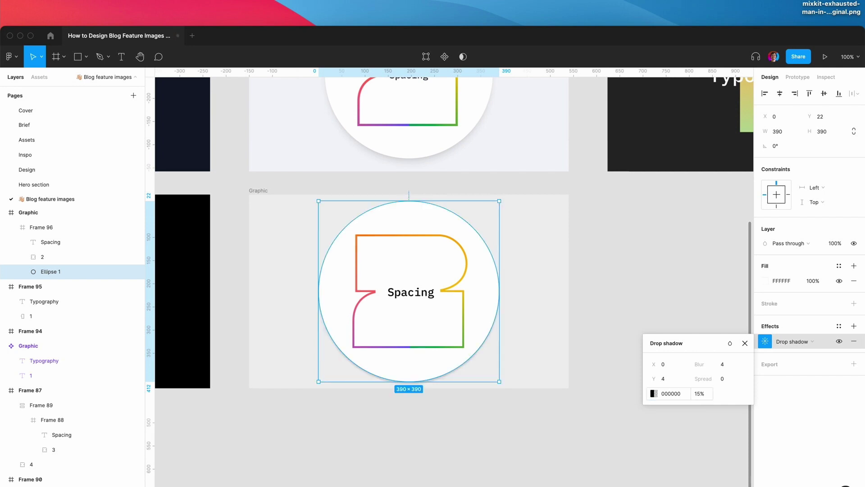
# Set the circle's drop shadow blur to 8 and its Y offset to 8
pyautogui.click(725, 368)
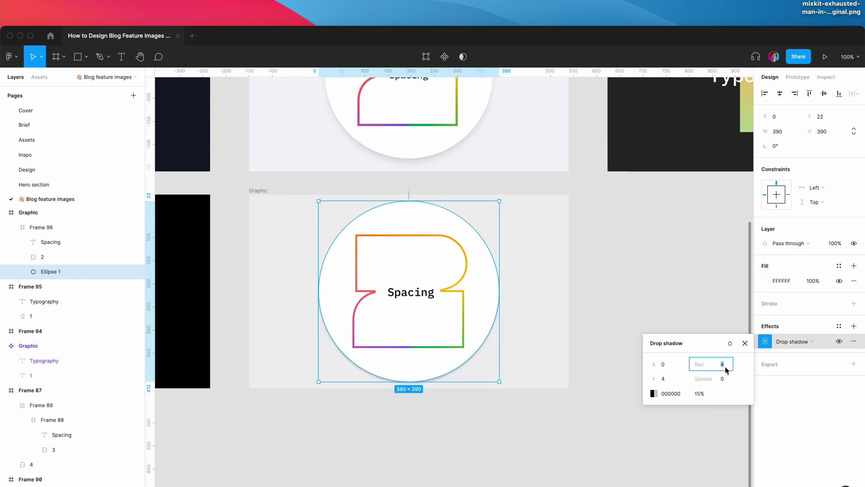
pyautogui.write('8')
pyautogui.press('Return')
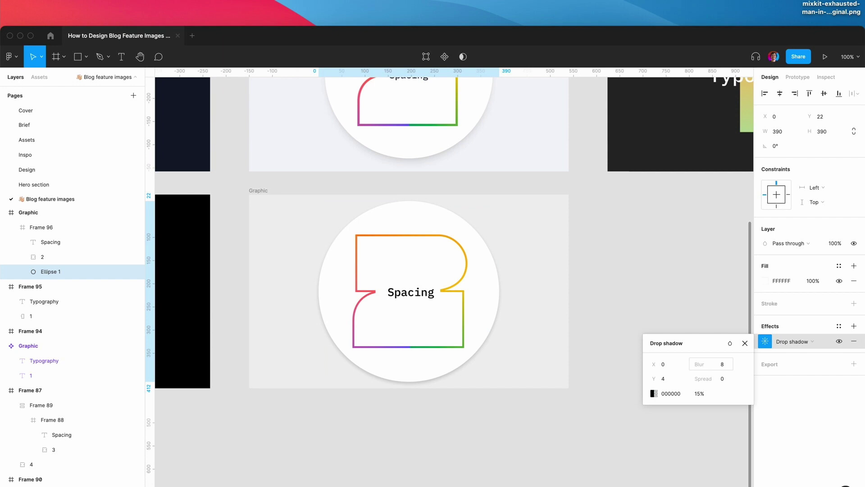
pyautogui.click(671, 382)
pyautogui.press('Return')
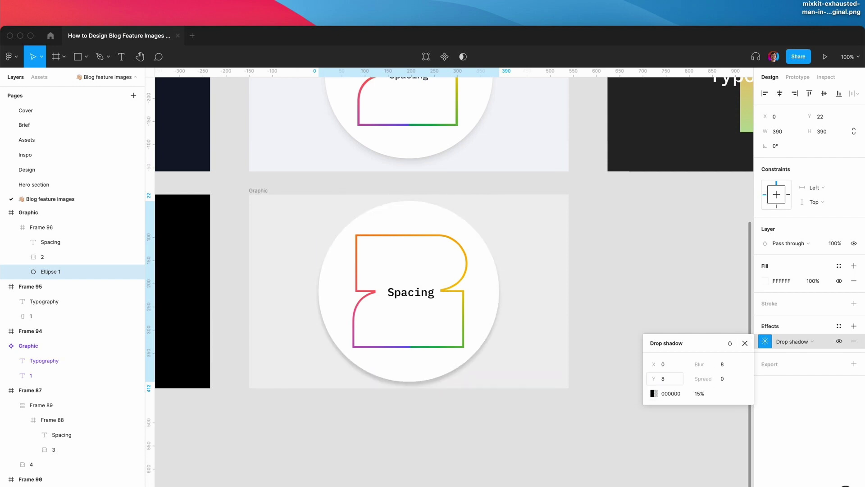
pyautogui.write('2')
pyautogui.press('Return')
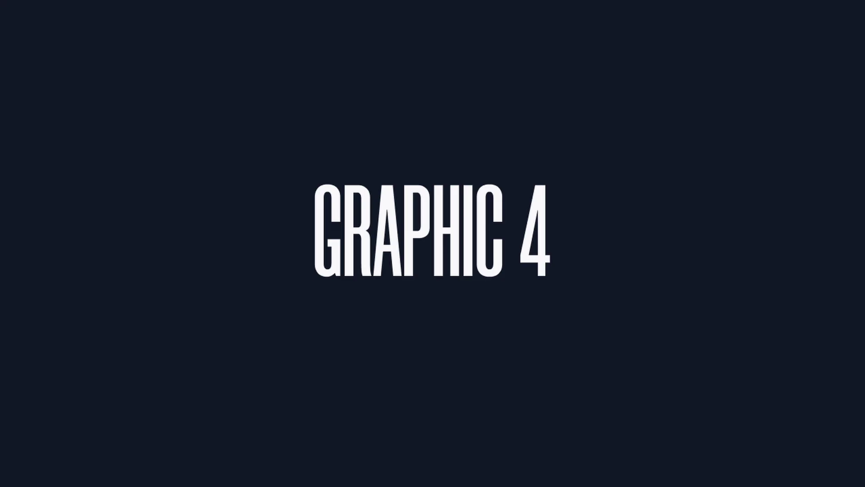
# Insert a Graphic component instance below Frame 88 and move it out of the Spacing Graphic frame onto the canvas
pyautogui.hotkey('shift', 'i')
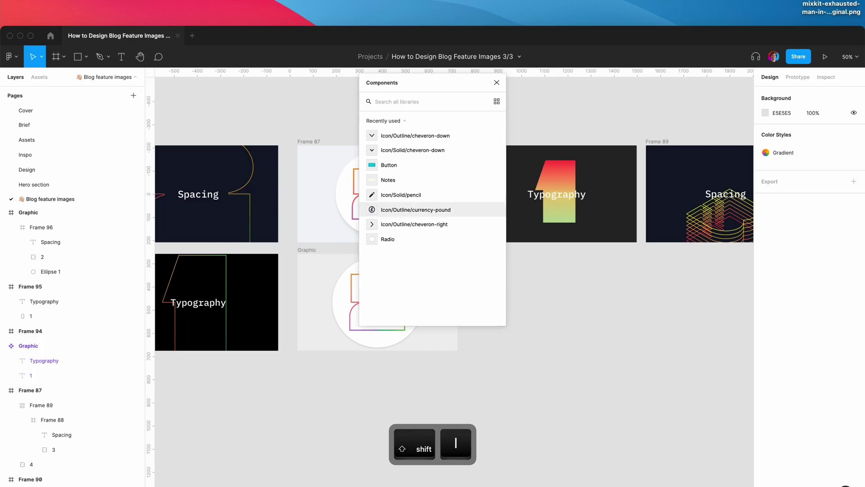
pyautogui.write('gra')
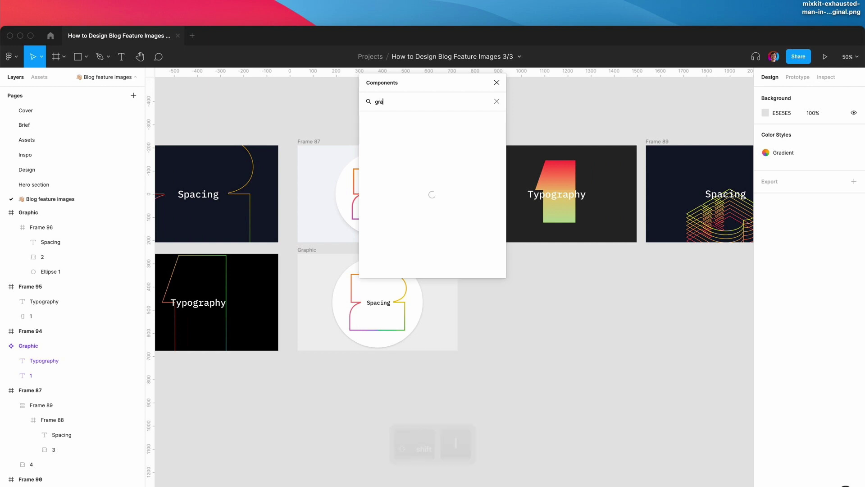
pyautogui.moveTo(413, 138); pyautogui.dragTo(606, 295)
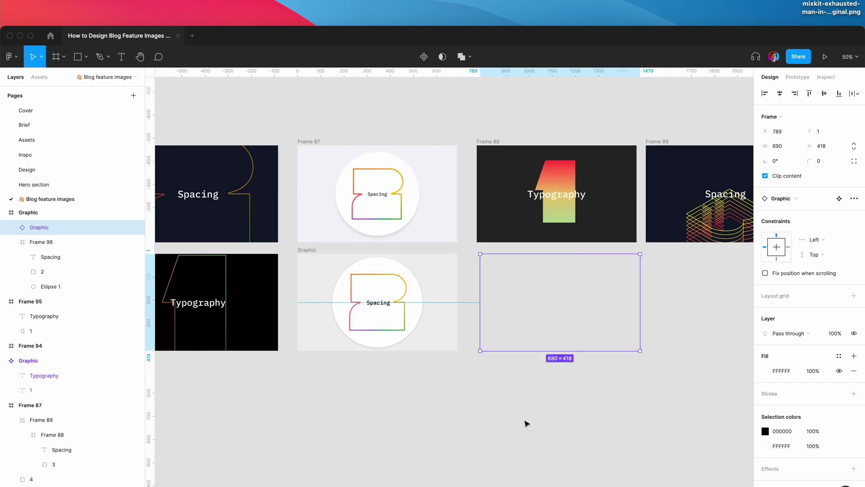
pyautogui.press('super+x')
pyautogui.press('super+v')
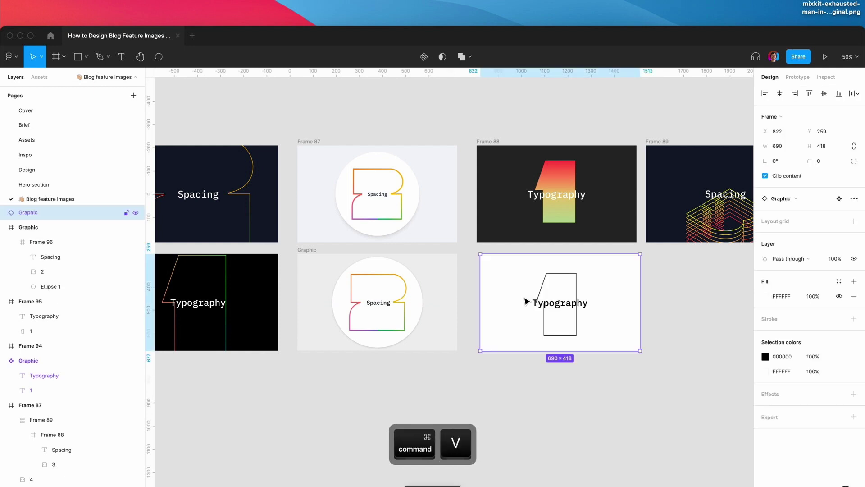
pyautogui.click(510, 388)
# Change the new Graphic instance's background fill to black 000000
pyautogui.scroll(5, 509, 387)
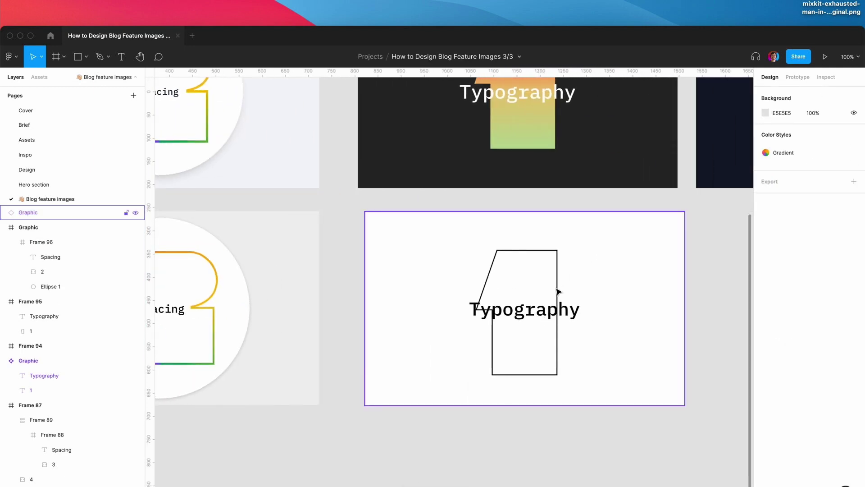
pyautogui.click(622, 290)
pyautogui.click(765, 296)
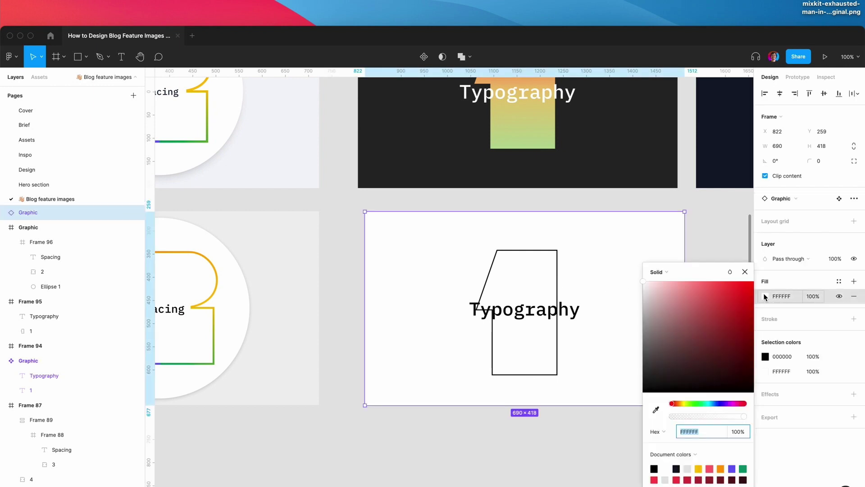
pyautogui.moveTo(643, 284); pyautogui.dragTo(644, 391)
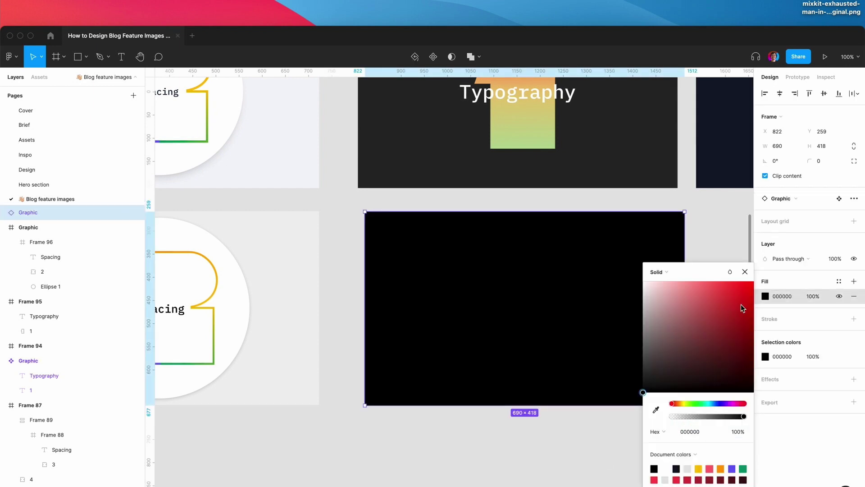
pyautogui.click(745, 271)
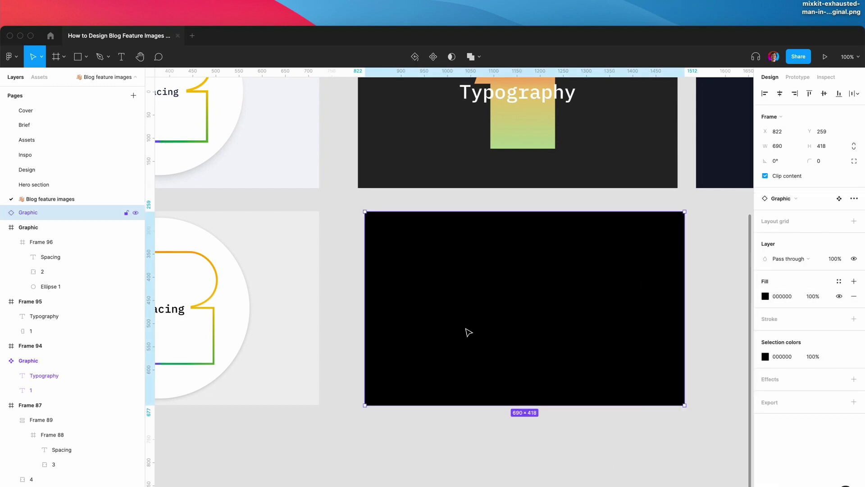
# Align the black Graphic instance with Frame 88 at X 807, Y 258, and detach it from its component
pyautogui.click(45, 257)
pyautogui.moveTo(396, 228); pyautogui.dragTo(380, 229)
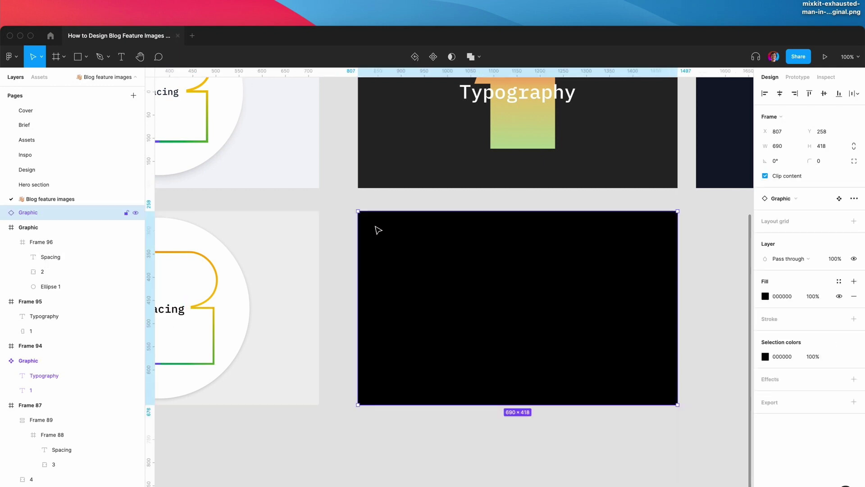
pyautogui.rightClick(20, 212)
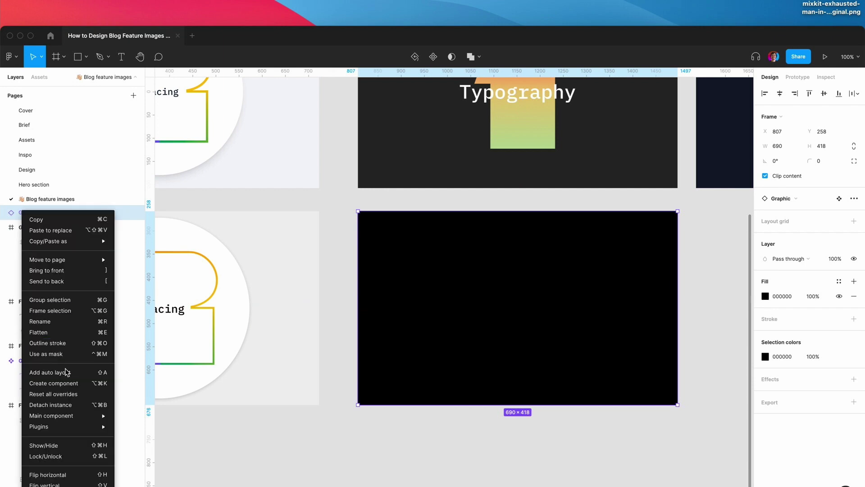
pyautogui.click(66, 404)
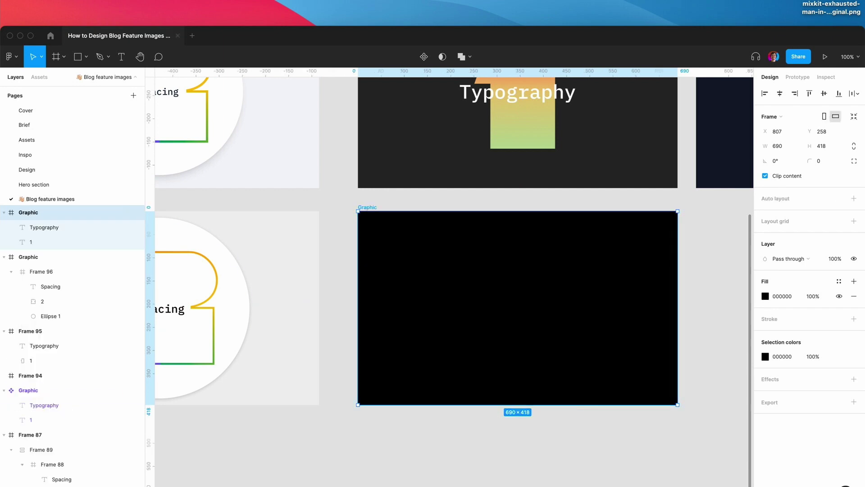
# Change the Typography title's fill in the black Graphic frame to white FFFFFF
pyautogui.press('Return')
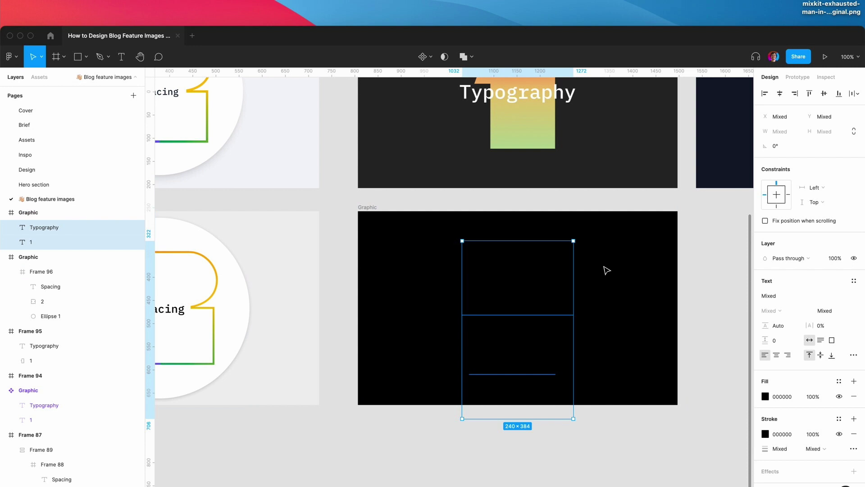
pyautogui.click(62, 228)
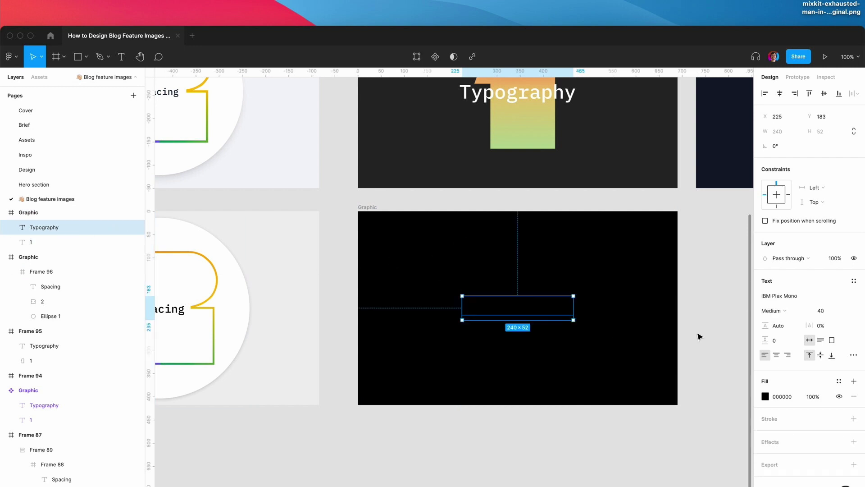
pyautogui.click(766, 396)
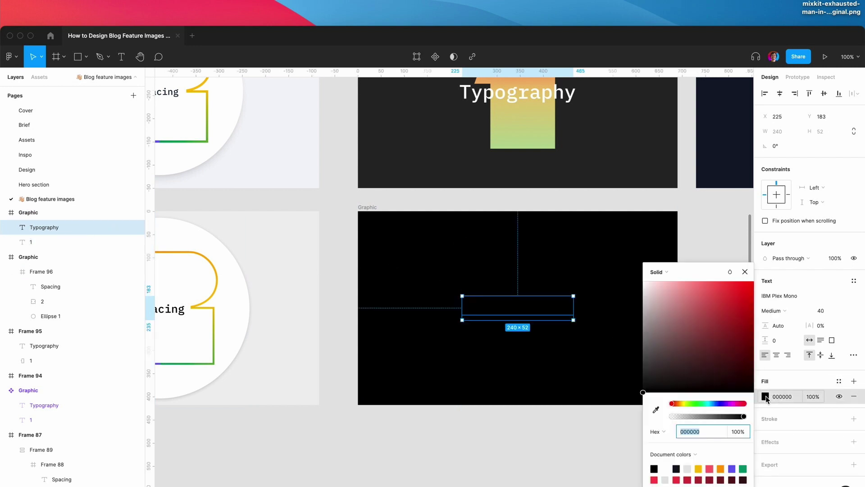
pyautogui.moveTo(643, 391); pyautogui.dragTo(612, 229)
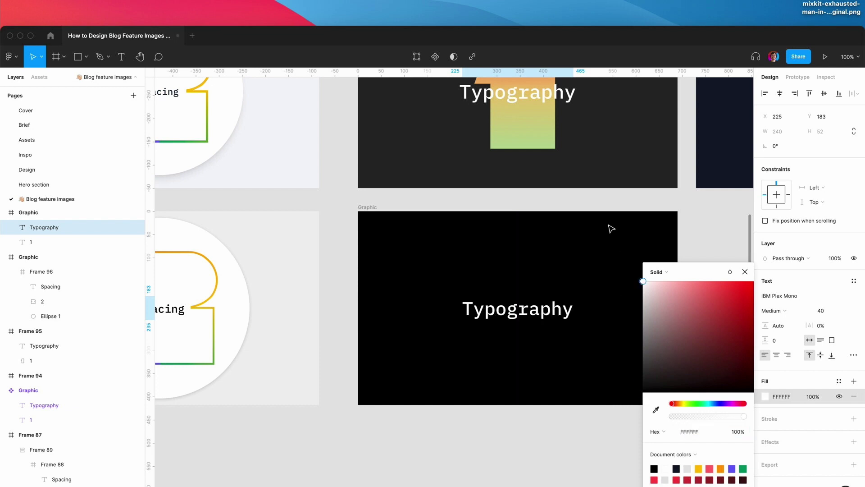
pyautogui.click(745, 271)
pyautogui.click(723, 251)
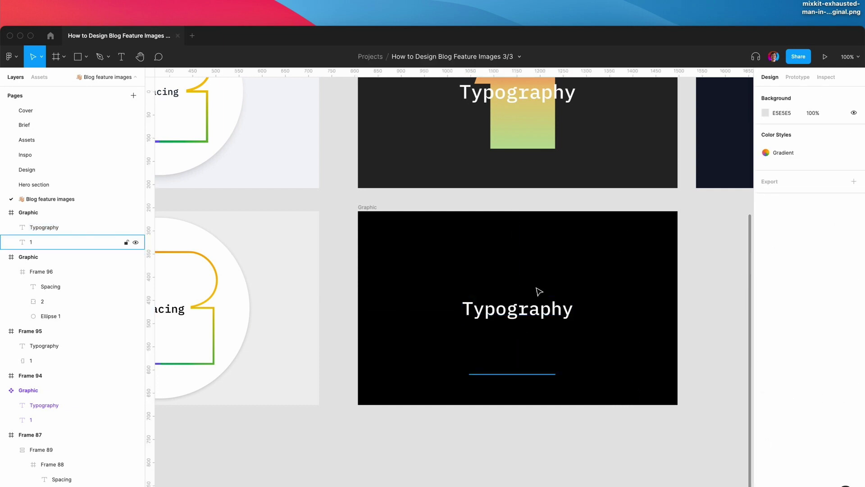
# Apply the Gradient color style as the fill of the numeral 1 in the black Graphic frame
pyautogui.click(53, 239)
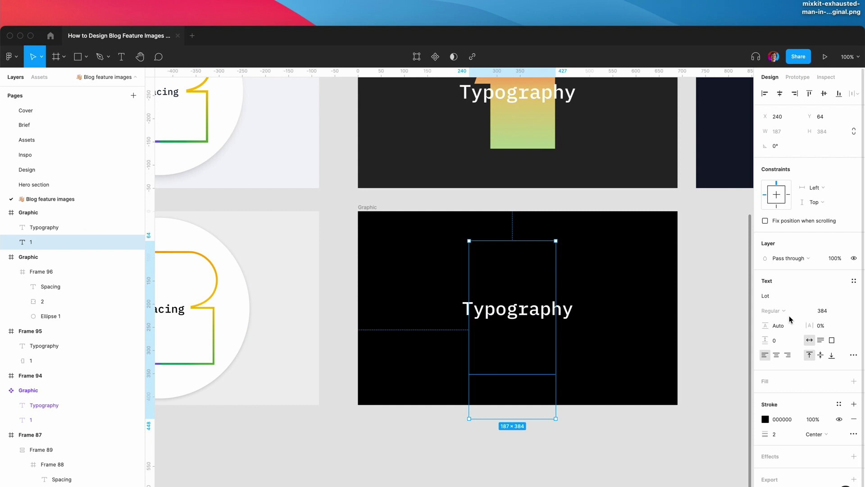
pyautogui.click(839, 381)
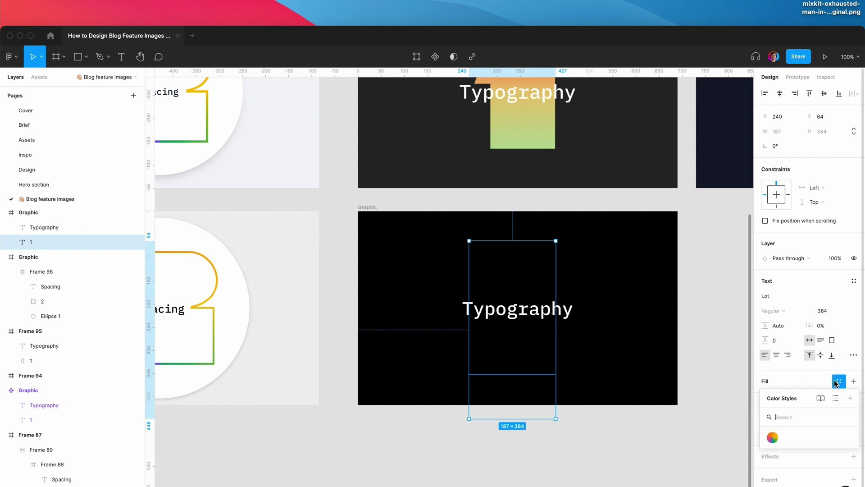
pyautogui.click(772, 437)
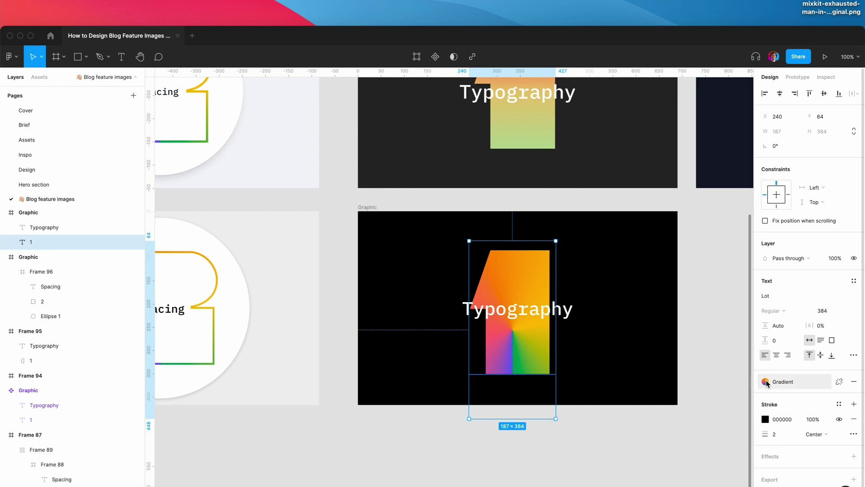
# Detach the numeral 1's fill from the Gradient style and shift its angular gradient centre up and left to the numeral's left edge
pyautogui.click(839, 382)
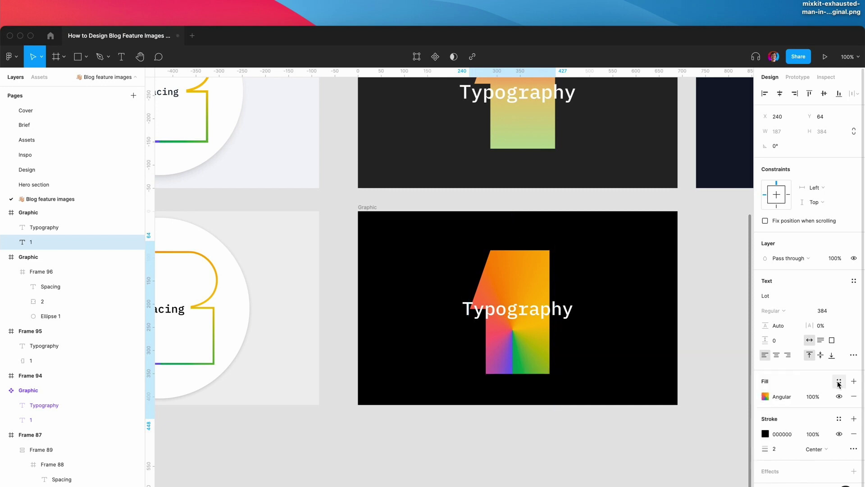
pyautogui.click(766, 396)
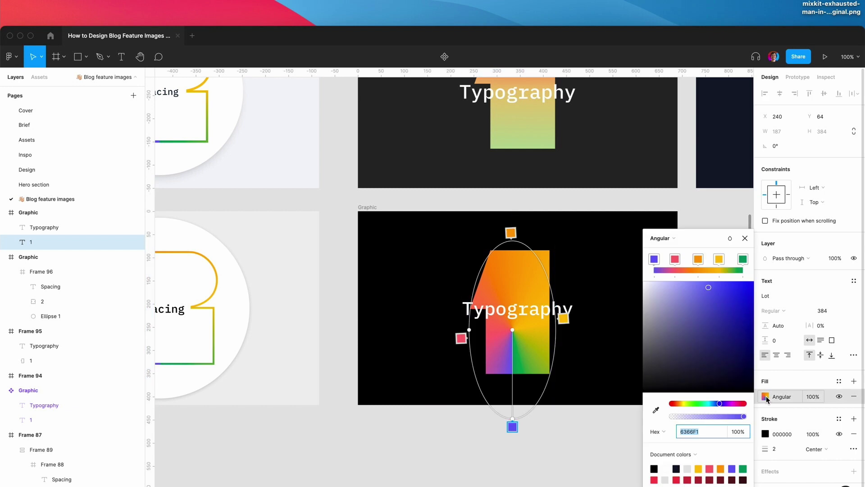
pyautogui.moveTo(510, 330); pyautogui.dragTo(487, 309)
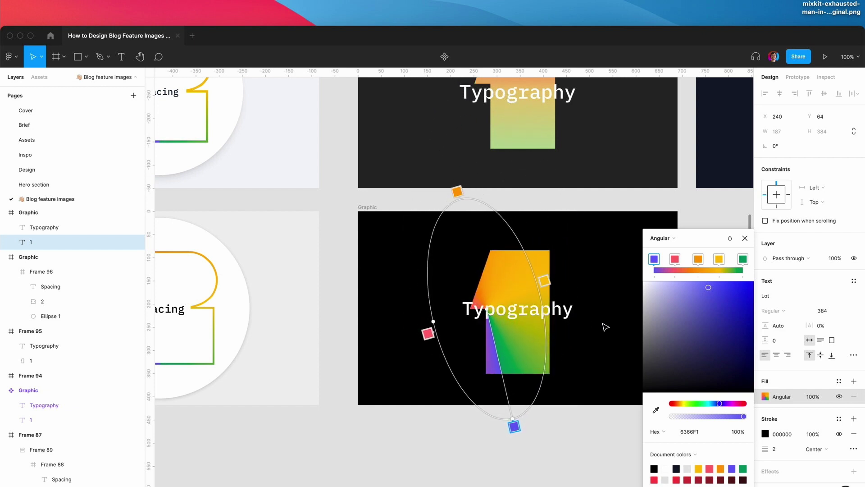
pyautogui.click(744, 237)
pyautogui.click(706, 266)
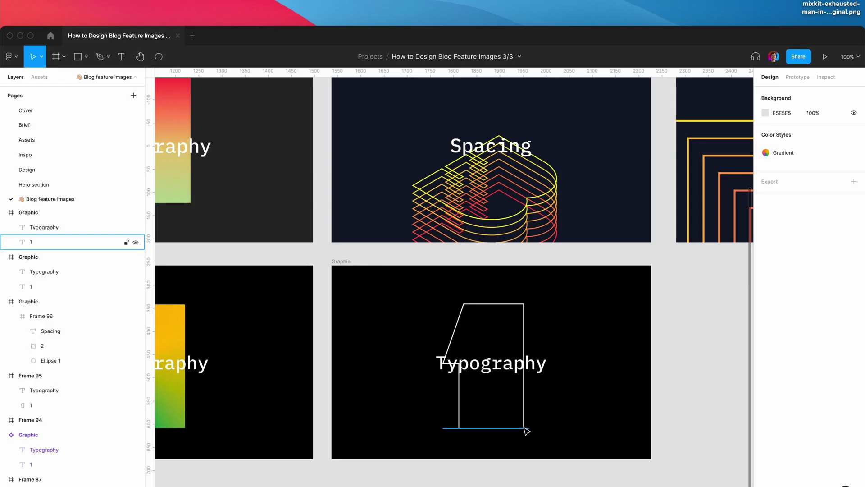
# Change the outlined numeral 1 to 3 in the black Graphic frame below the Spacing graphic
pyautogui.doubleClick(523, 426)
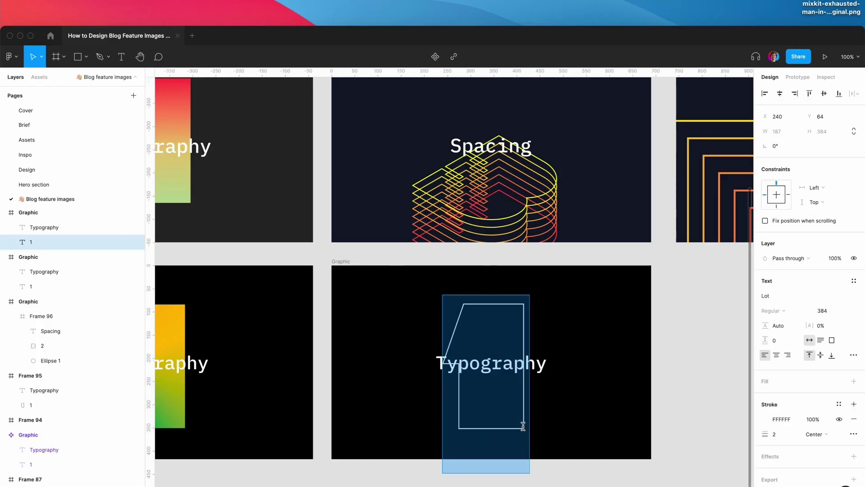
pyautogui.write('4')
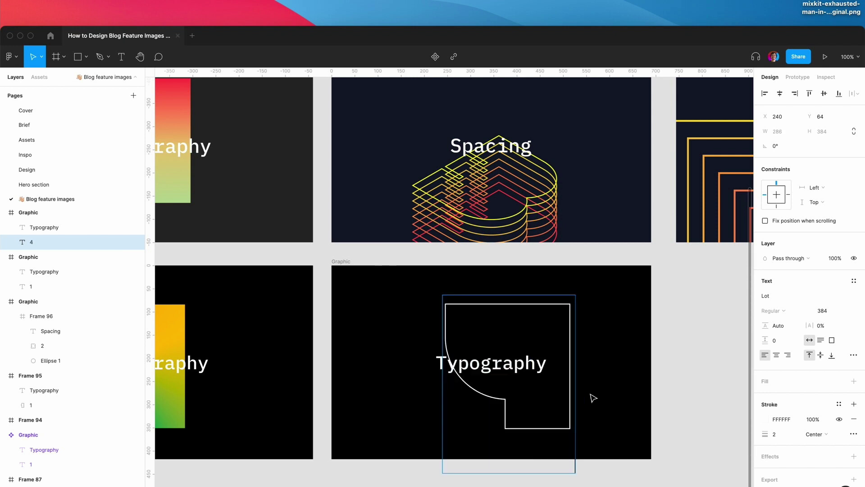
pyautogui.press('BackSpace')
pyautogui.write('3')
pyautogui.press('Escape')
pyautogui.click(602, 412)
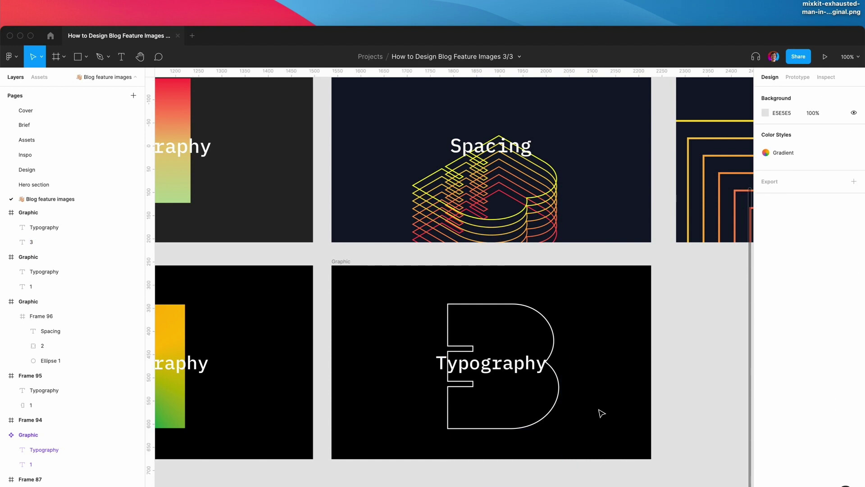
# Duplicate the outlined numeral 3 and move one copy out of the frame onto the empty canvas below it
pyautogui.click(551, 415)
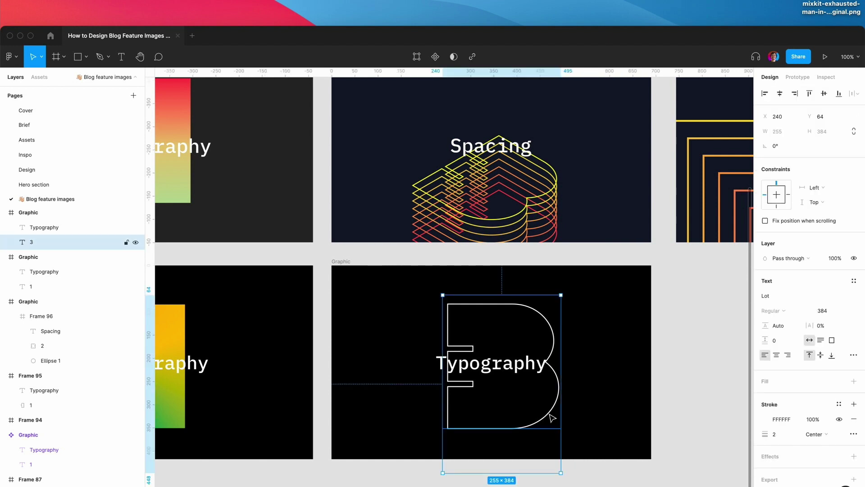
pyautogui.scroll(-3, 552, 418)
pyautogui.press('super+d')
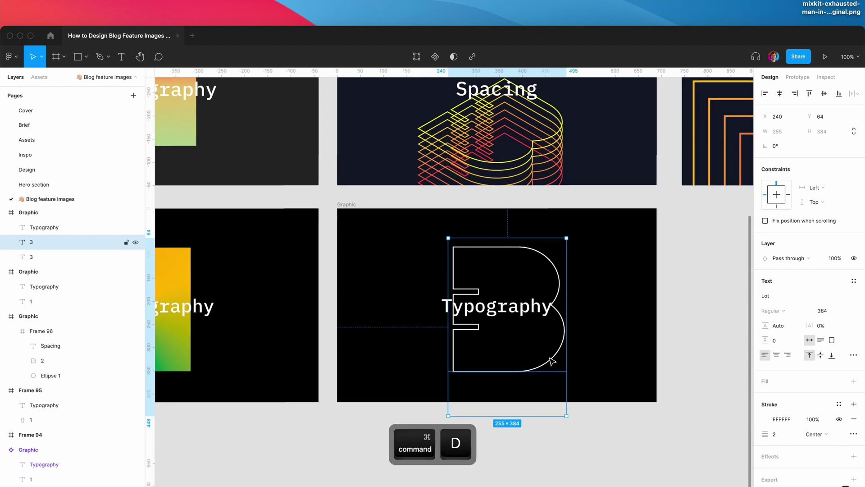
pyautogui.press('-')
pyautogui.moveTo(492, 318); pyautogui.dragTo(491, 473)
pyautogui.click(550, 400)
# Transform the numeral 3 inside the Graphic frame with the Isometric plugin, using its second perspective option
pyautogui.press('=')
pyautogui.press('=')
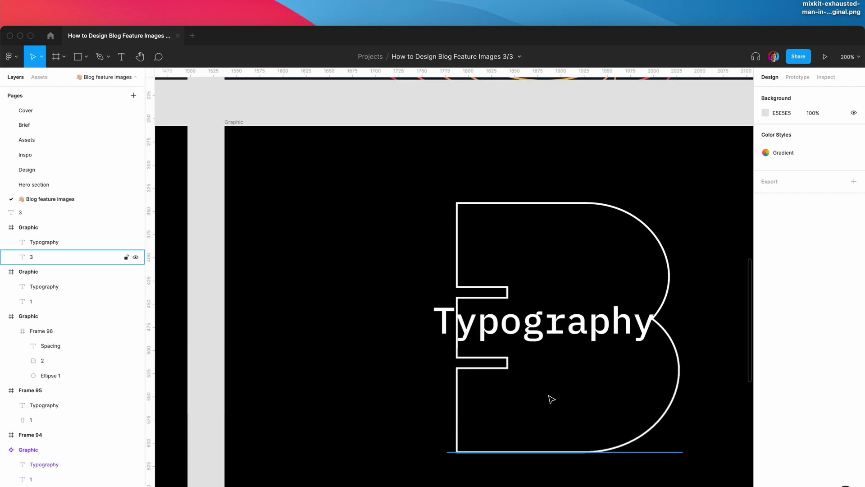
pyautogui.click(636, 443)
pyautogui.press('-')
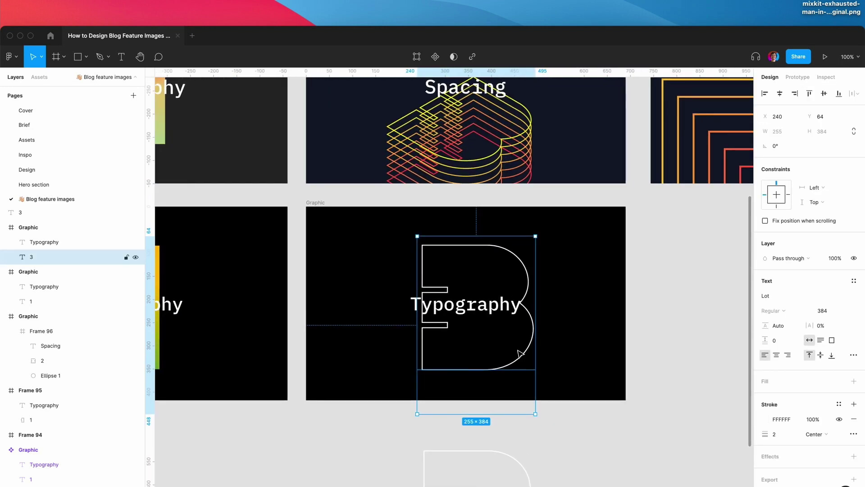
pyautogui.press('super+slash')
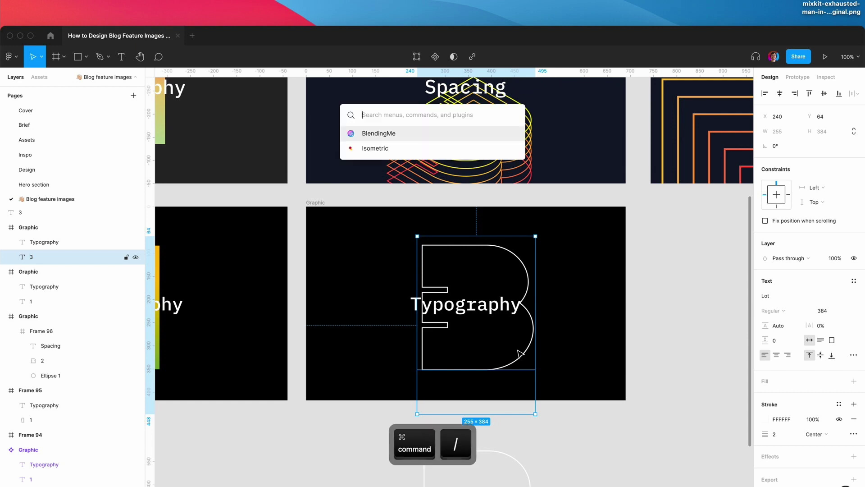
pyautogui.click(377, 148)
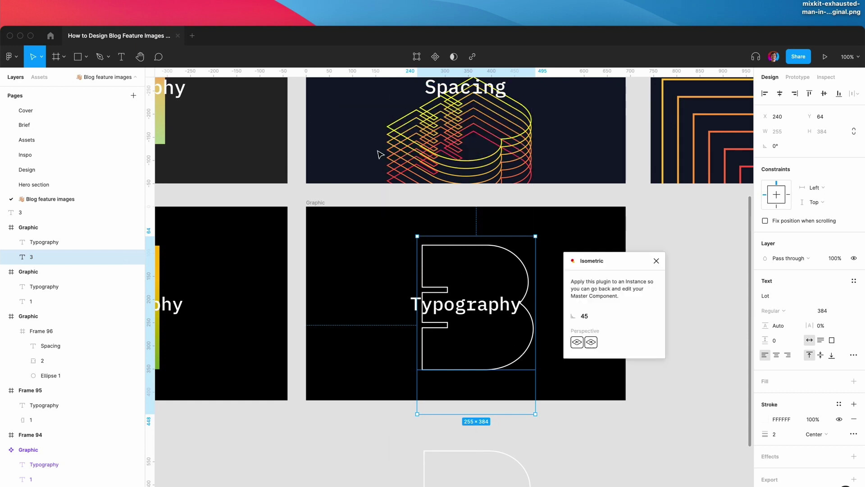
pyautogui.click(592, 342)
pyautogui.click(656, 261)
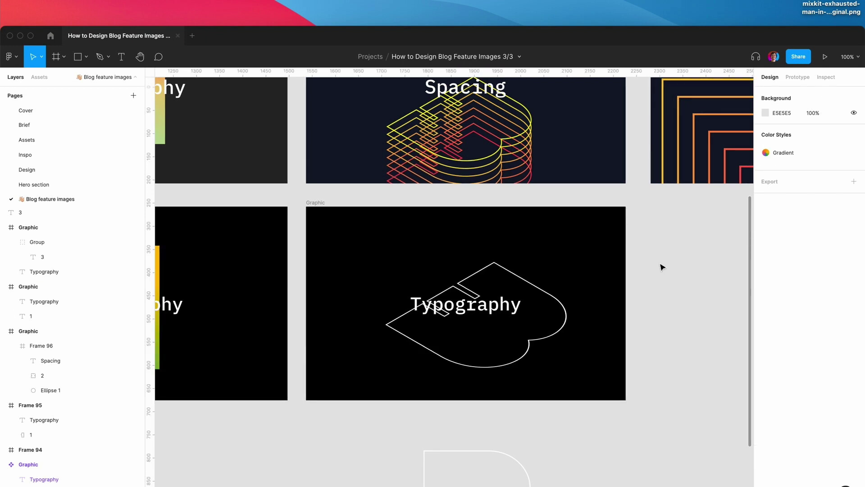
# Move the isometric numeral 3 group down and left within the Graphic frame to X 105, Y 157
pyautogui.moveTo(498, 363); pyautogui.dragTo(485, 390)
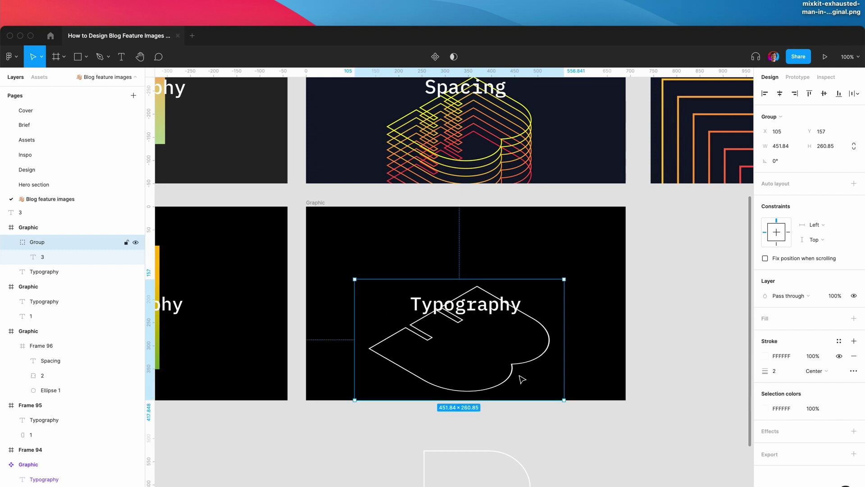
pyautogui.scroll(3, 522, 380)
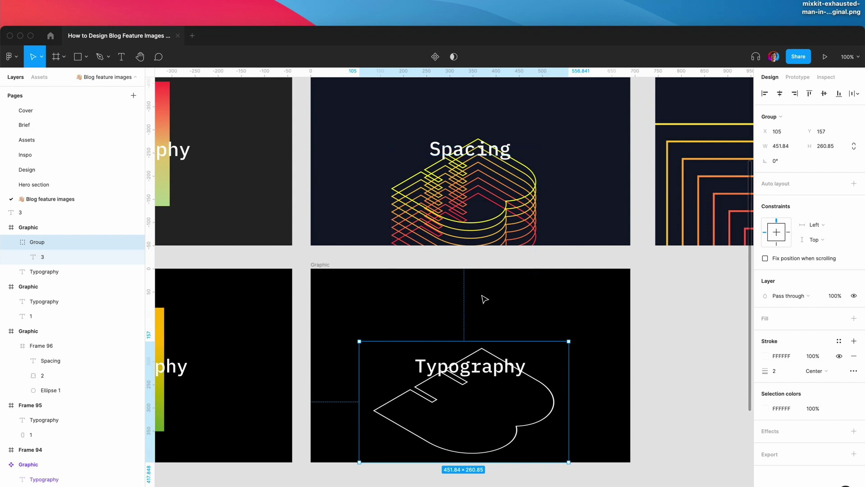
pyautogui.scroll(-2, 484, 298)
pyautogui.scroll(-1, 484, 298)
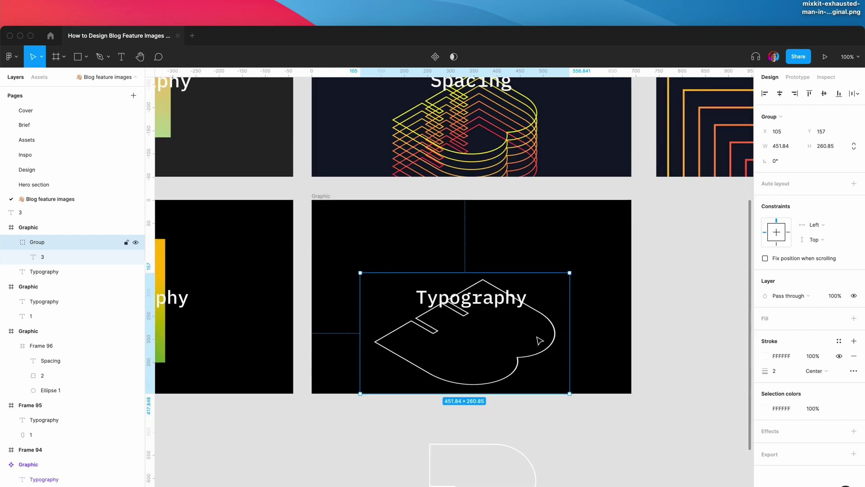
# Convert the numeral 3 text layer inside the isometric group to vector outlines
pyautogui.press('super')
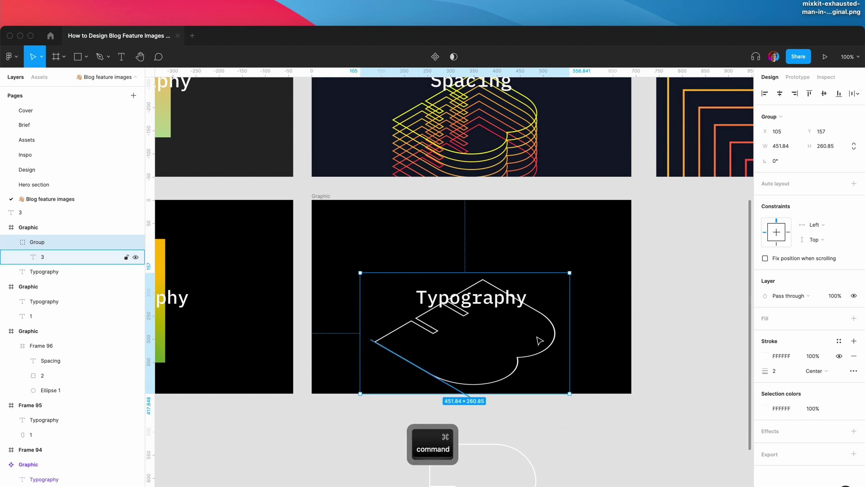
pyautogui.click(42, 257)
pyautogui.rightClick(43, 257)
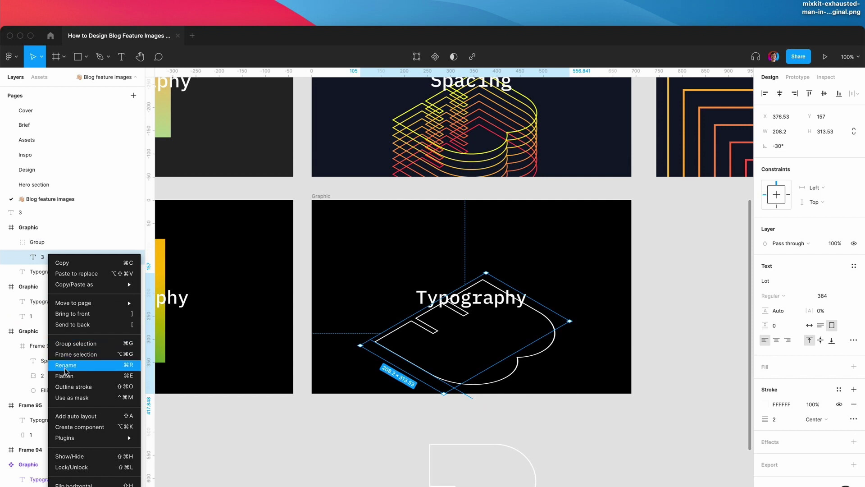
pyautogui.click(74, 386)
# Duplicate the isometric 3 vector and move the copy straight up to X 136.42, Y 70
pyautogui.press('super+d')
pyautogui.moveTo(486, 347); pyautogui.dragTo(509, 303)
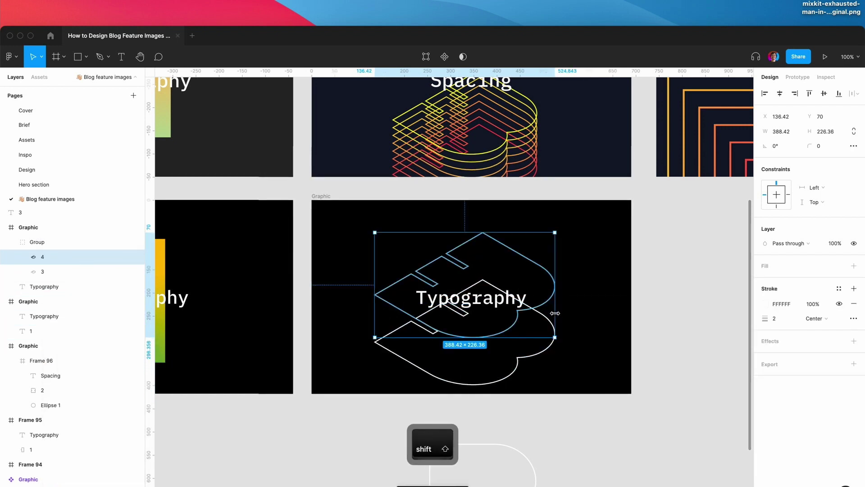
pyautogui.click(536, 364)
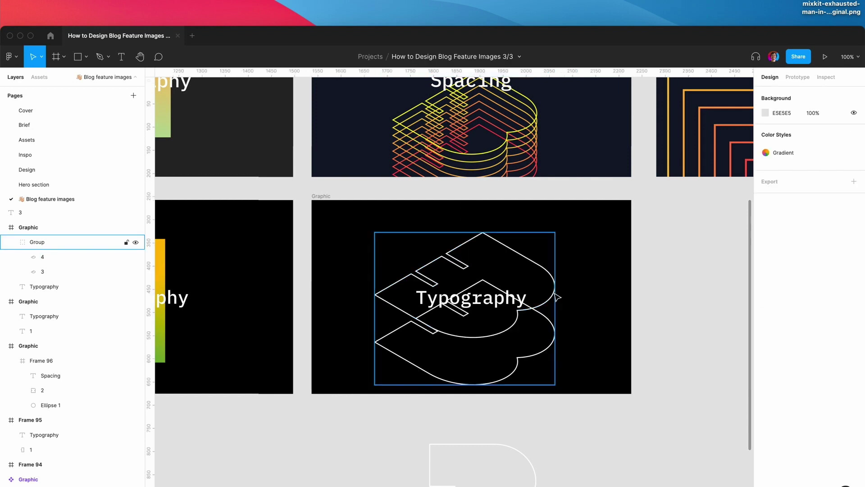
# Set the stroke of the upper isometric 3 copy to black 000000
pyautogui.click(45, 242)
pyautogui.click(49, 256)
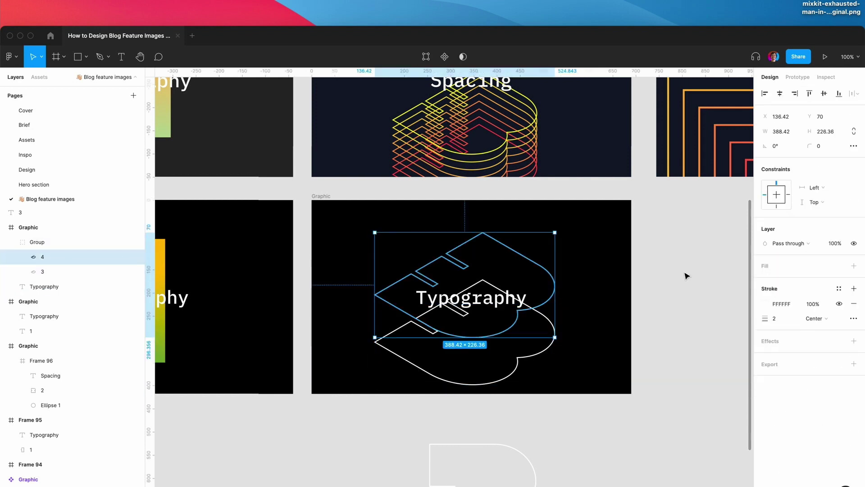
pyautogui.click(765, 304)
pyautogui.write('000000')
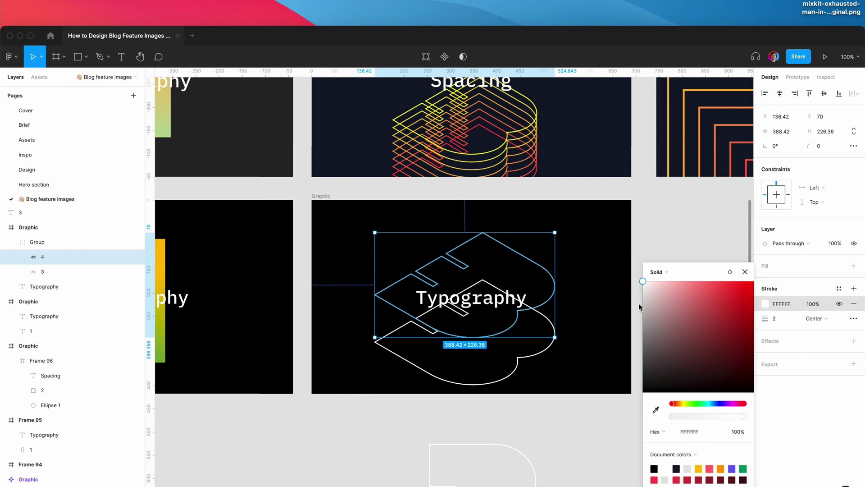
pyautogui.press('Return')
pyautogui.click(745, 272)
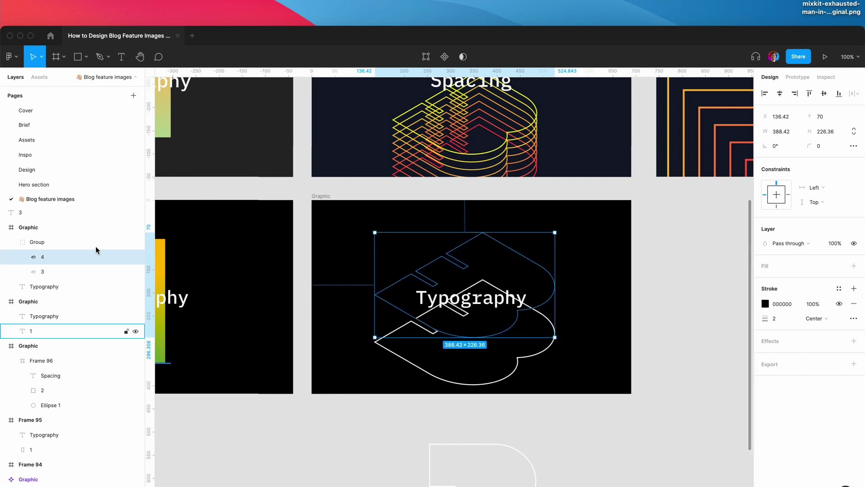
pyautogui.click(55, 273)
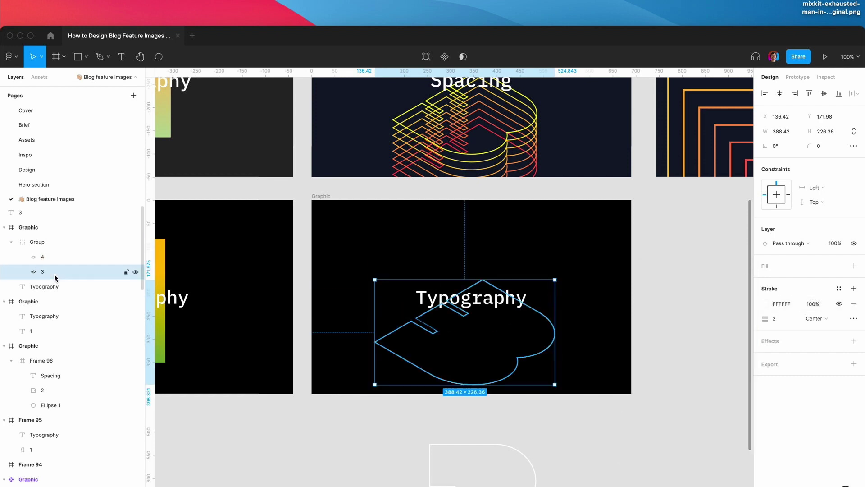
pyautogui.keyDown('shift'); pyautogui.click(54, 257); pyautogui.keyUp('shift')
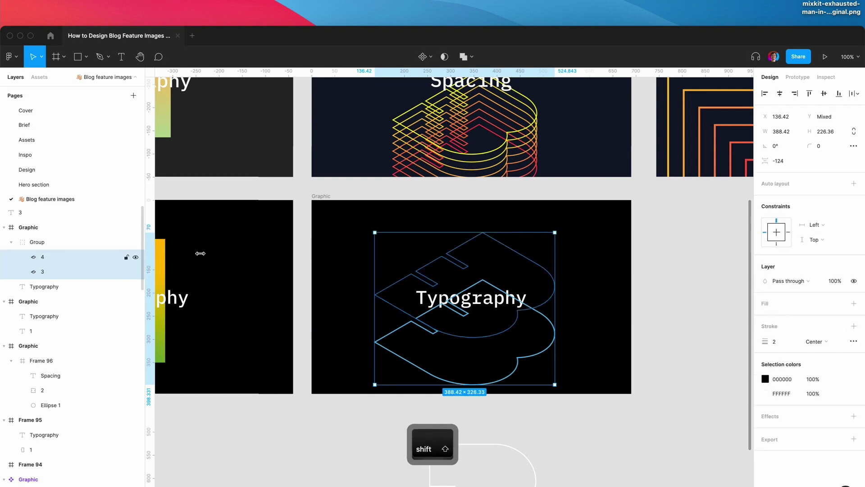
pyautogui.press('super+slash')
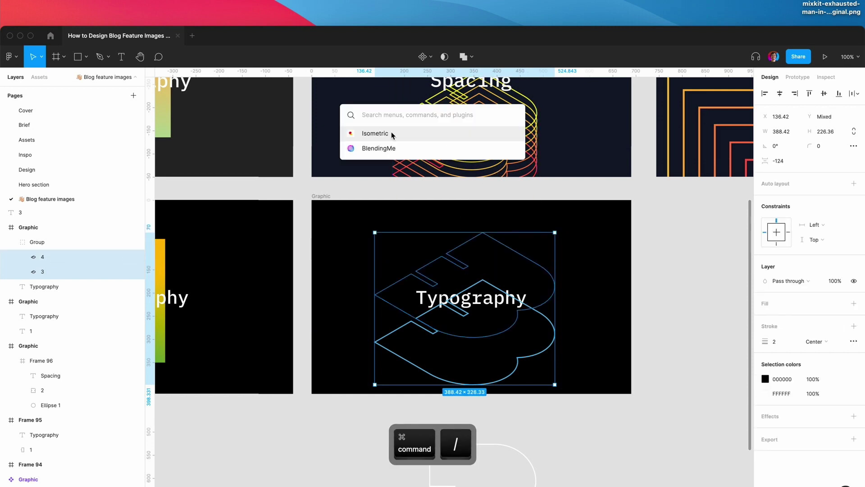
pyautogui.click(391, 148)
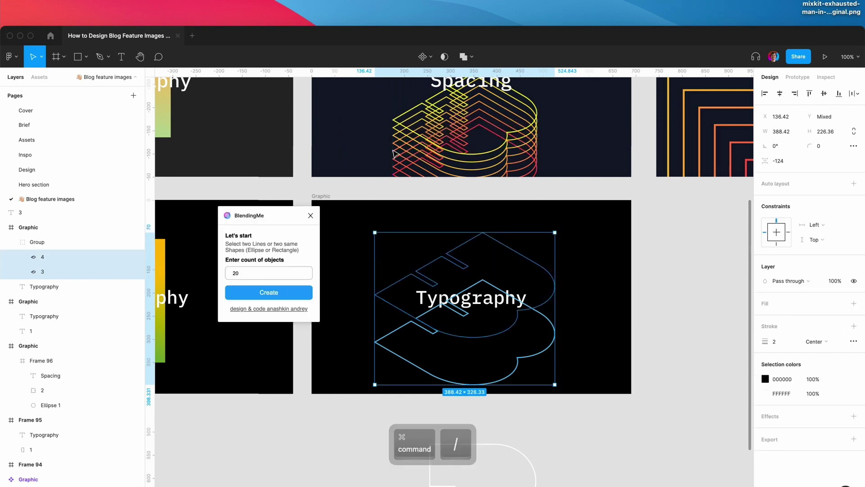
pyautogui.click(310, 216)
pyautogui.click(377, 473)
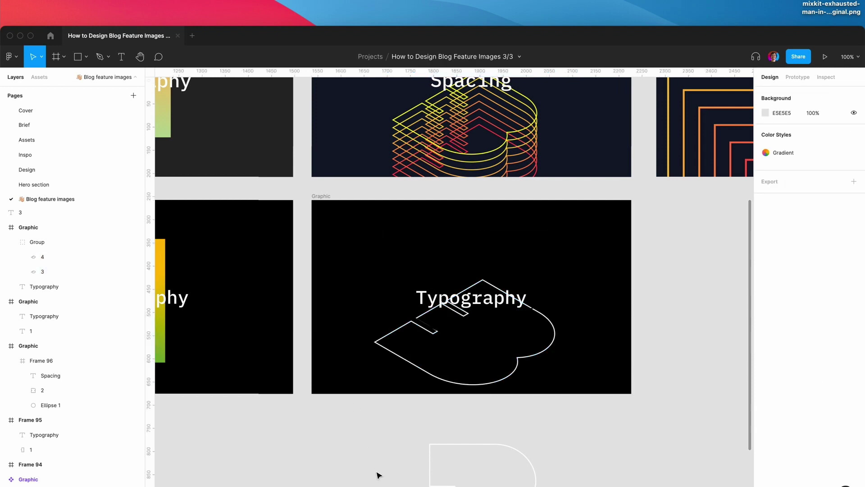
# Change the lower isometric 3 vector's stroke color to light red FC7B7B
pyautogui.doubleClick(516, 374)
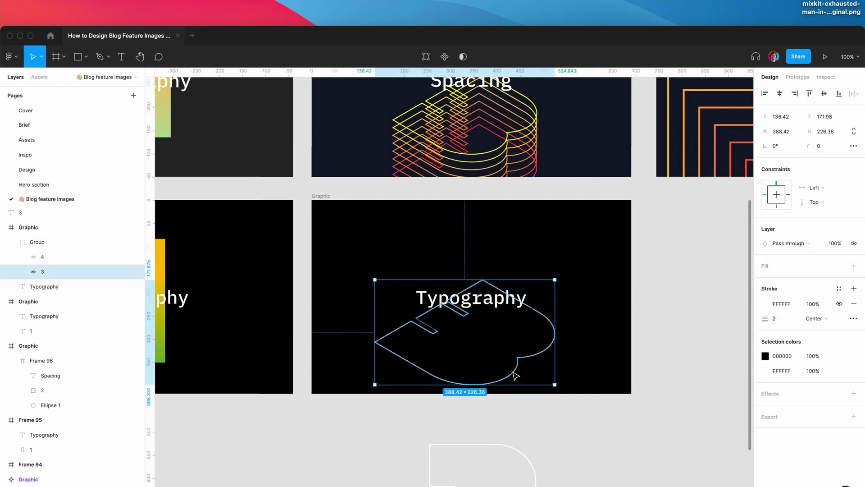
pyautogui.click(765, 304)
pyautogui.moveTo(687, 282); pyautogui.dragTo(698, 282)
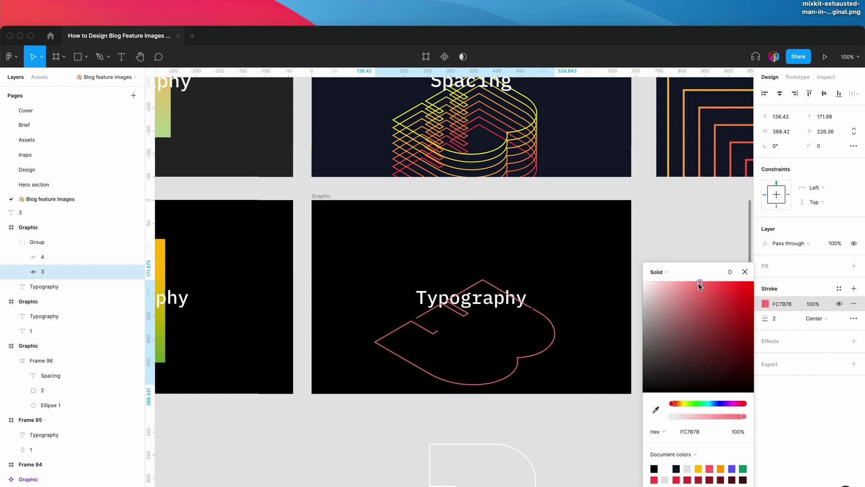
pyautogui.click(751, 277)
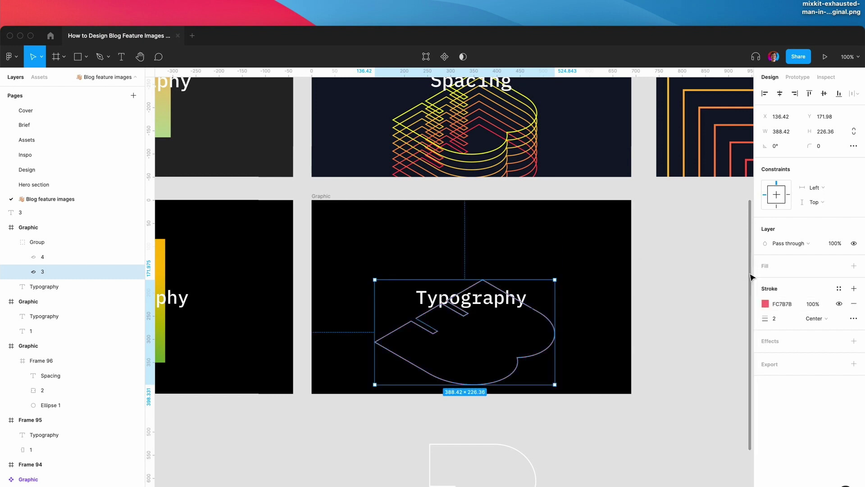
# Blend the black and light red isometric 3 vectors with the BlendingMe plugin, using a count of 6 objects
pyautogui.keyDown('shift'); pyautogui.click(43, 257); pyautogui.keyUp('shift')
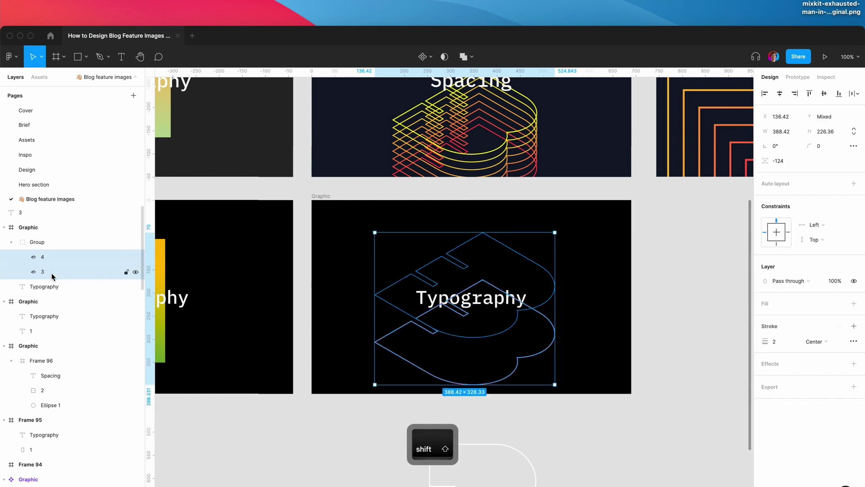
pyautogui.press('super+slash')
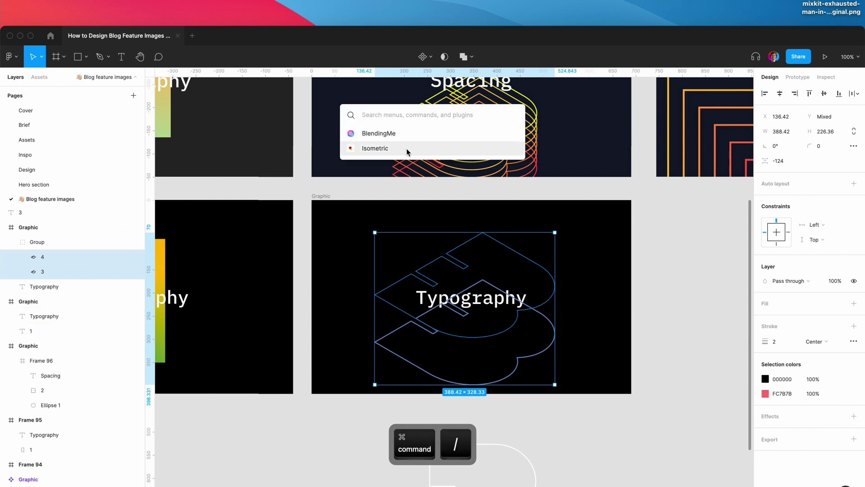
pyautogui.click(412, 129)
pyautogui.moveTo(244, 274); pyautogui.dragTo(194, 275)
pyautogui.write('6')
pyautogui.click(266, 295)
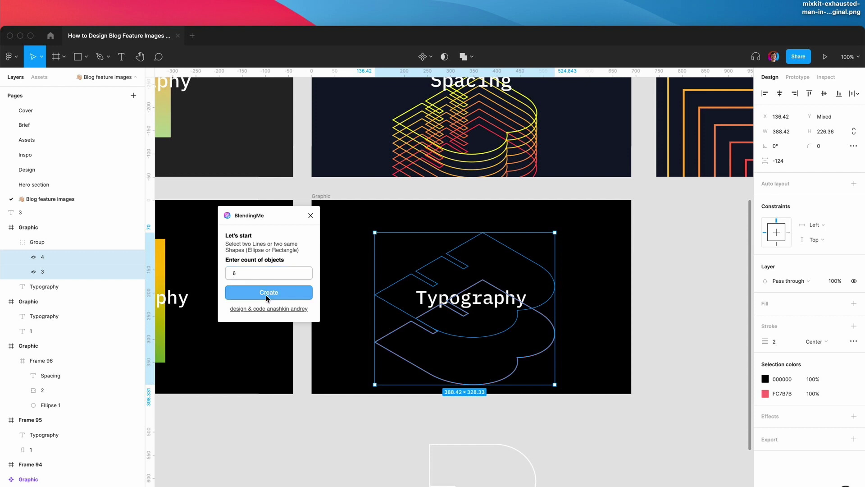
pyautogui.click(310, 216)
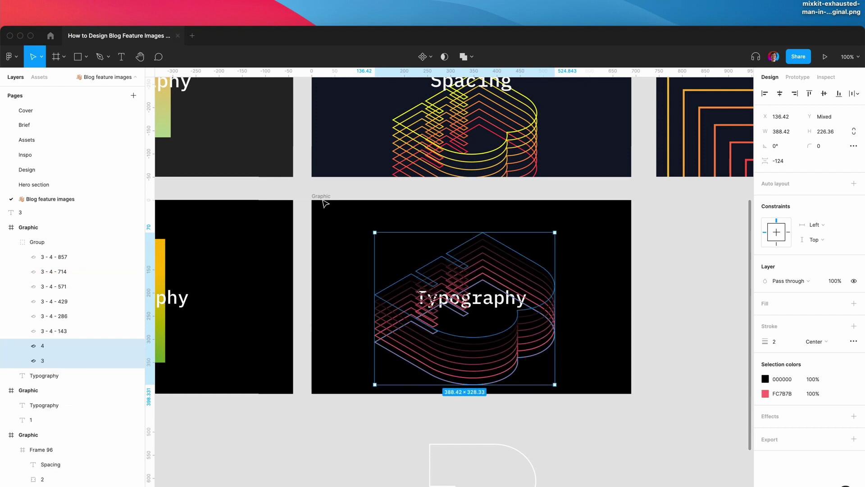
pyautogui.click(338, 193)
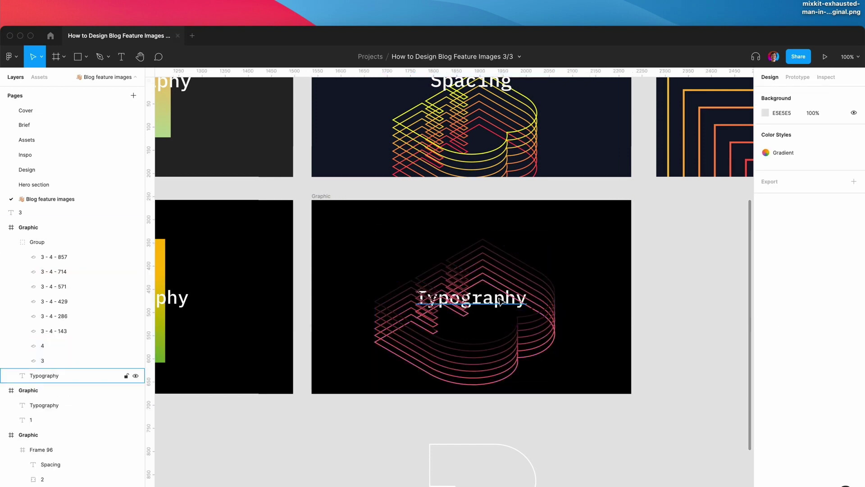
# Collapse the blended isometric 3 group and move it below the Typography text in the layer order
pyautogui.click(48, 375)
pyautogui.click(12, 242)
pyautogui.click(41, 241)
pyautogui.moveTo(41, 240); pyautogui.dragTo(41, 263)
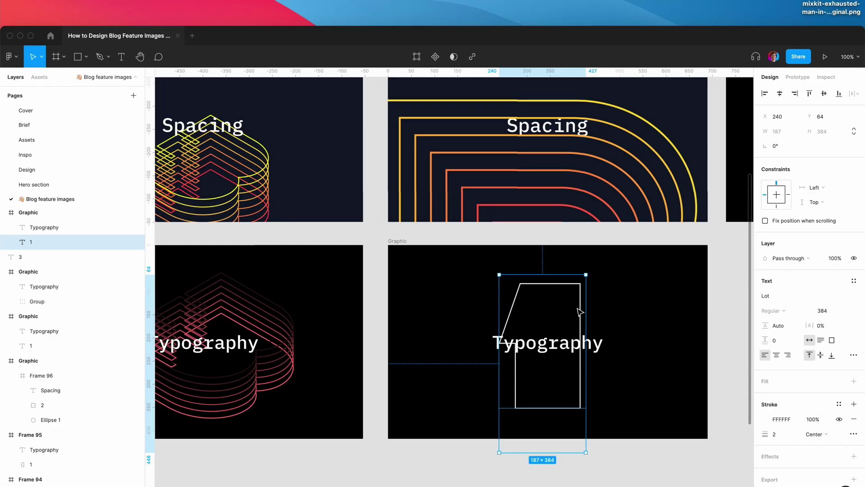
# Replace the numeral 1 with 3 in the black Typography graphic beside the isometric one
pyautogui.doubleClick(577, 307)
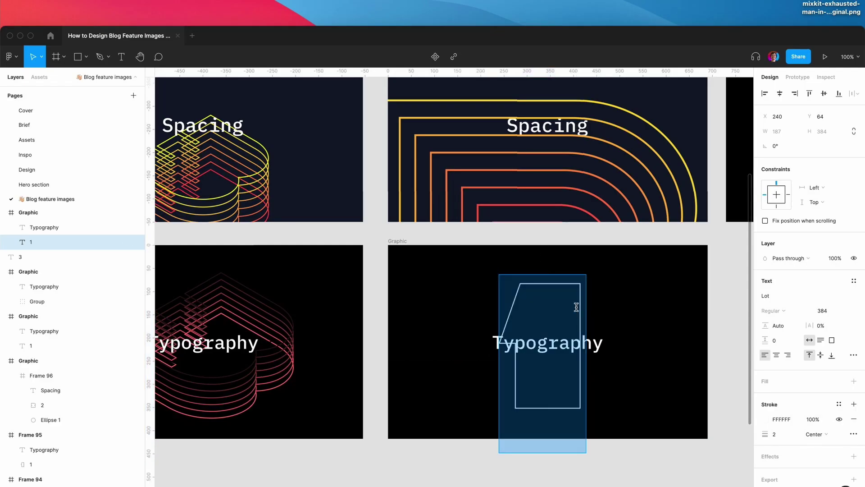
pyautogui.write('3')
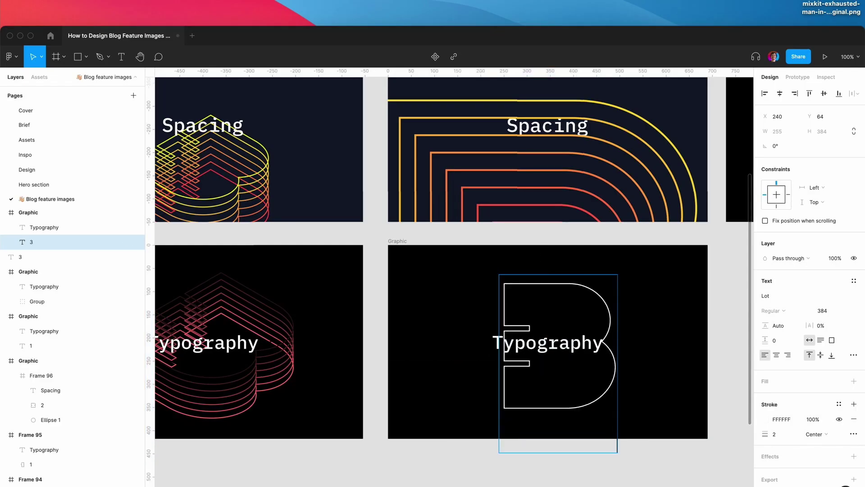
pyautogui.click(656, 304)
pyautogui.click(613, 316)
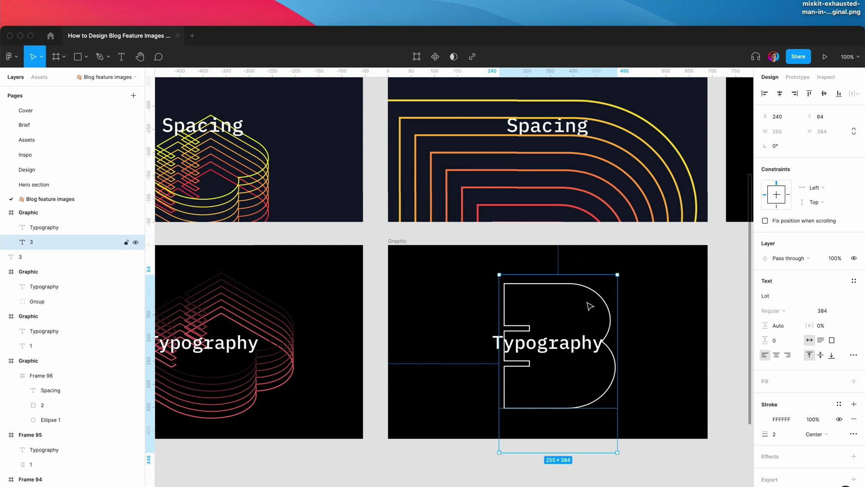
# Duplicate the outlined numeral 3 text in place and flatten both copies into vectors
pyautogui.scroll(-1, 590, 304)
pyautogui.press('shift')
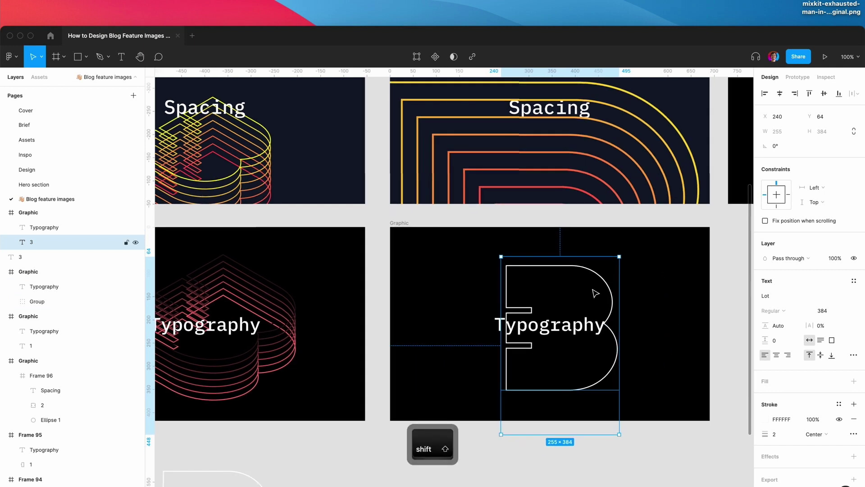
pyautogui.press('super+d')
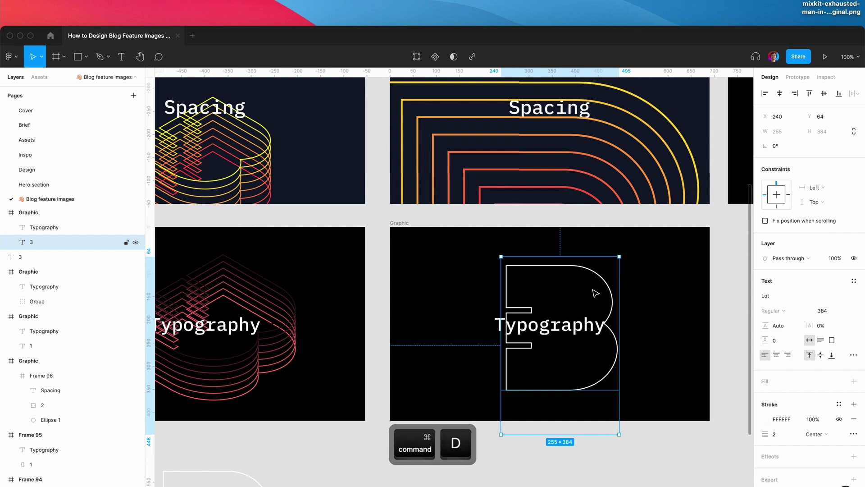
pyautogui.press('shift')
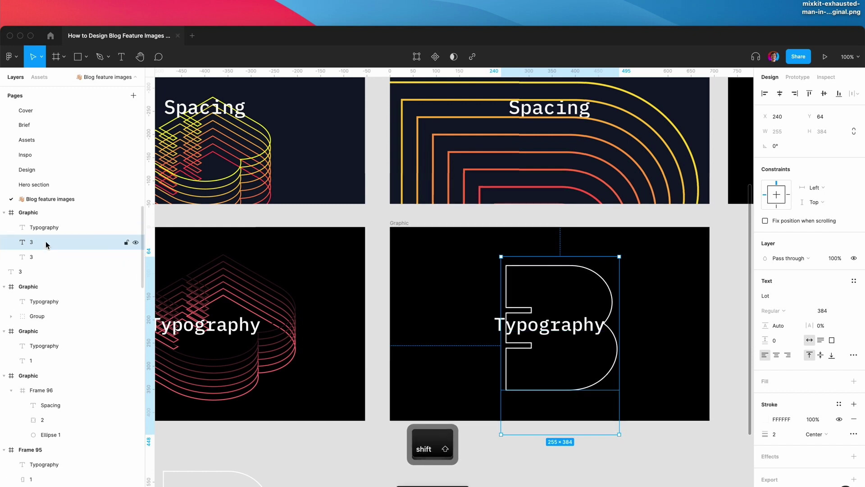
pyautogui.rightClick(47, 243)
pyautogui.click(23, 242)
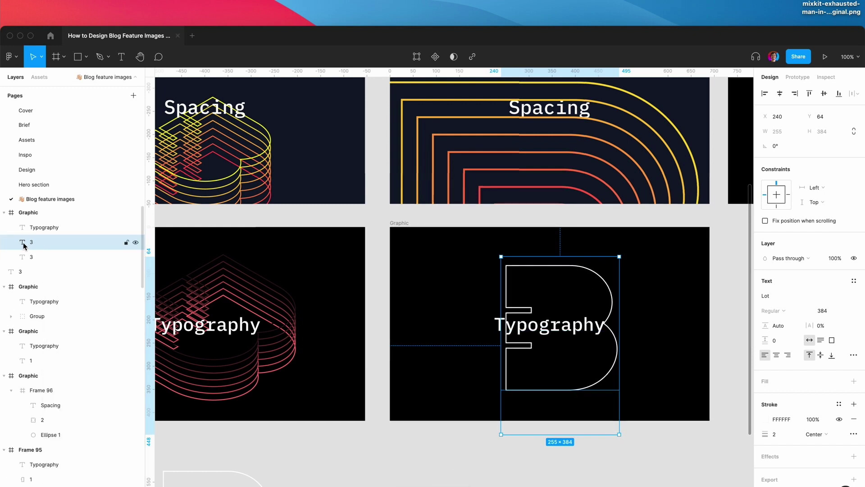
pyautogui.press('super+e')
pyautogui.click(27, 257)
pyautogui.press('super+e')
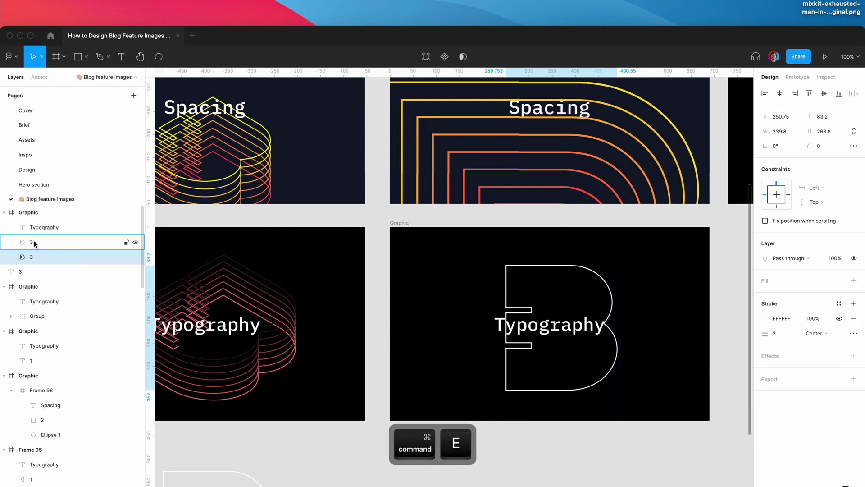
# Set the stroke of the front flat 3 vector to black 000000
pyautogui.click(765, 319)
pyautogui.moveTo(643, 287)
pyautogui.mouseDown()
pyautogui.moveTo(631, 388)
pyautogui.moveTo(639, 396)
pyautogui.mouseUp()
pyautogui.click(744, 272)
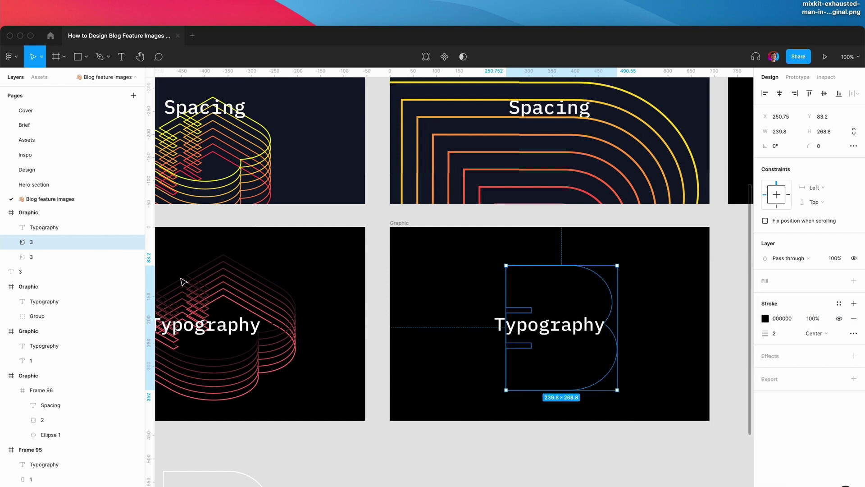
# Set the stroke of the rear flat 3 vector to light yellow FFFA7F
pyautogui.click(32, 258)
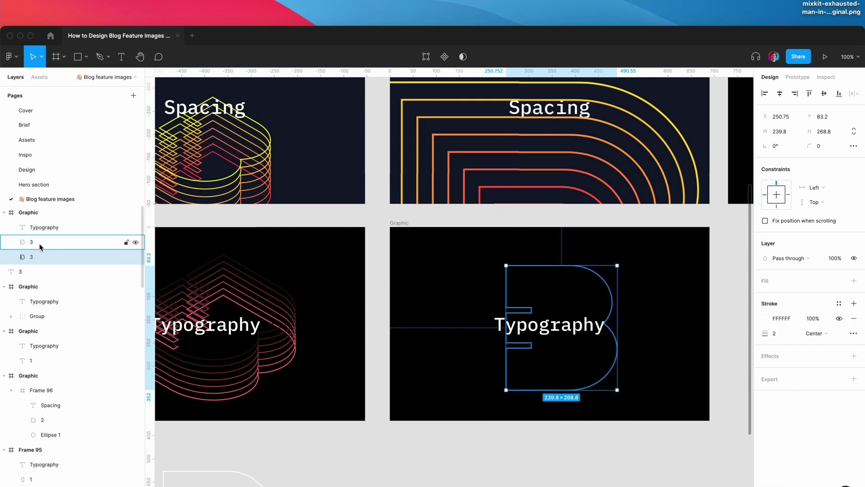
pyautogui.click(764, 318)
pyautogui.click(683, 403)
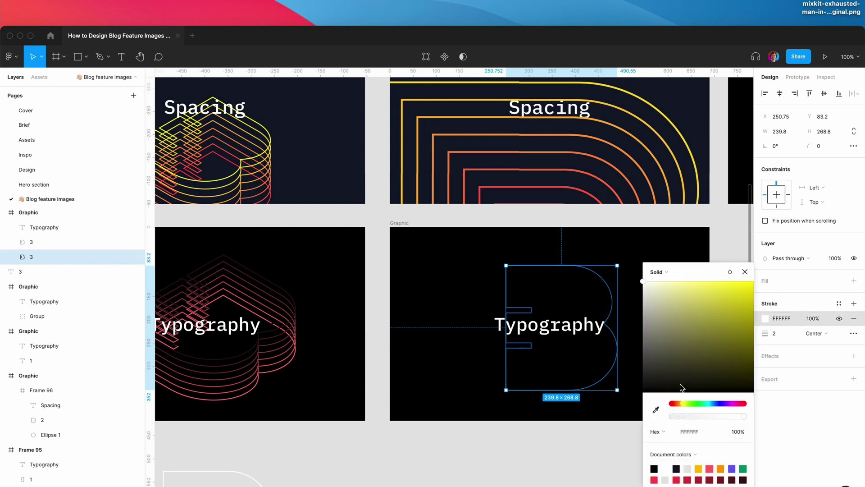
pyautogui.moveTo(681, 403); pyautogui.dragTo(683, 402)
pyautogui.click(680, 281)
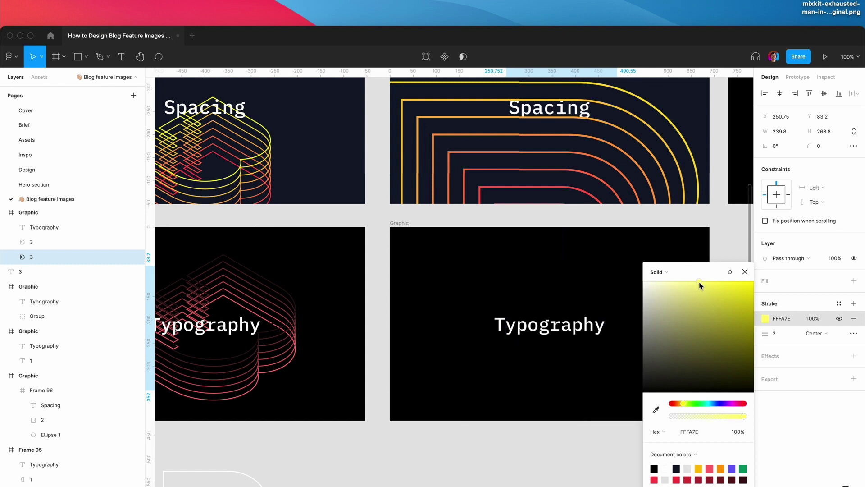
pyautogui.click(745, 272)
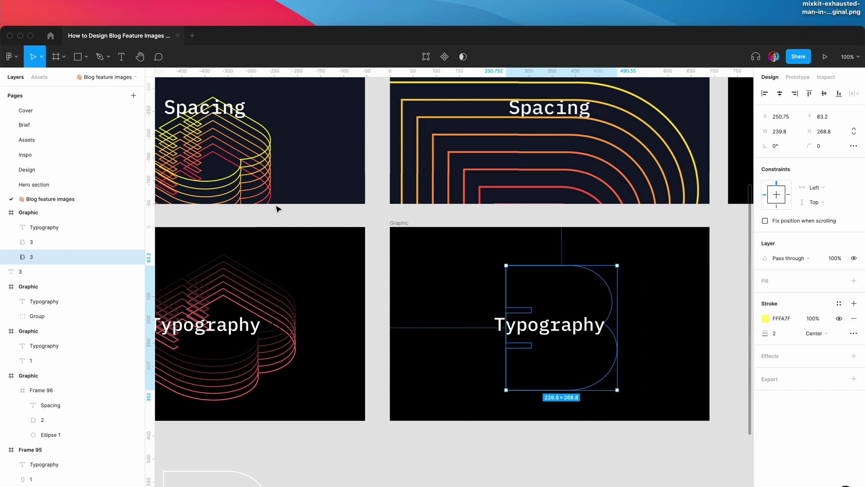
# Scale the black 3 vector proportionally from its centre to 613 × 687, extending beyond the frame
pyautogui.keyDown('shift'); pyautogui.click(45, 246); pyautogui.keyUp('shift')
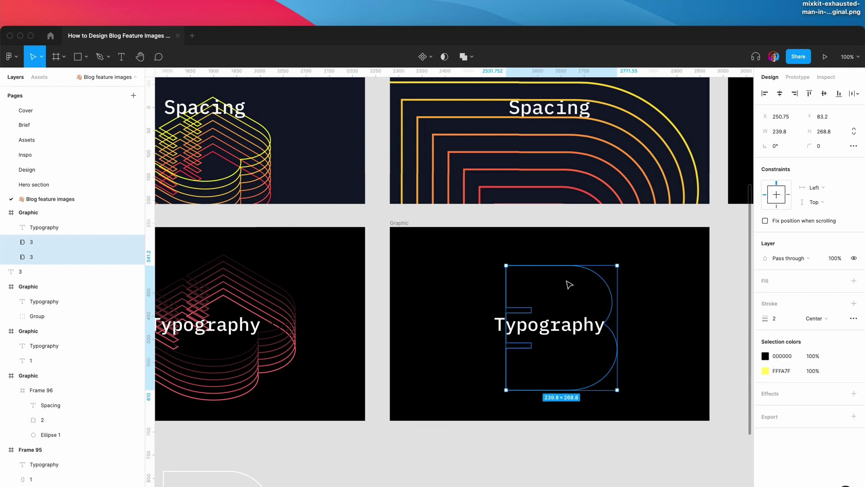
pyautogui.click(54, 242)
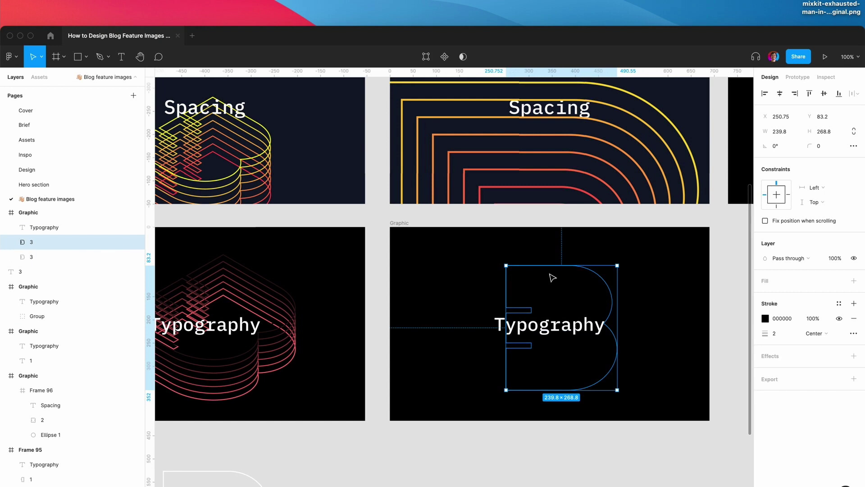
pyautogui.moveTo(616, 266); pyautogui.dragTo(703, 169)
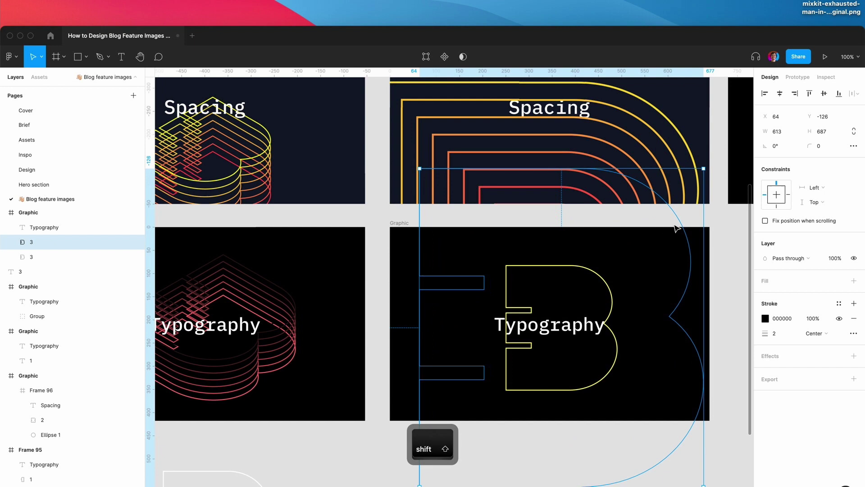
# Blend the large black 3 and the small yellow 3 with the BlendingMe plugin, using a count of 6 objects
pyautogui.click(40, 256)
pyautogui.keyDown('shift'); pyautogui.click(39, 242); pyautogui.keyUp('shift')
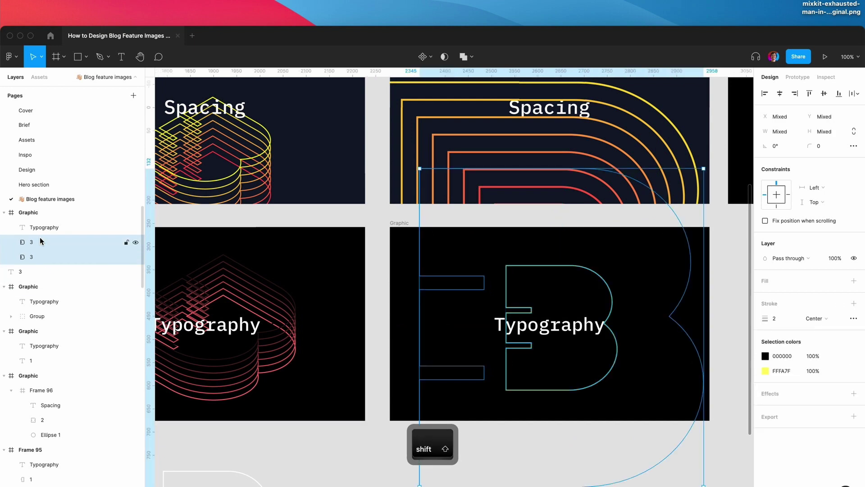
pyautogui.press('super+slash')
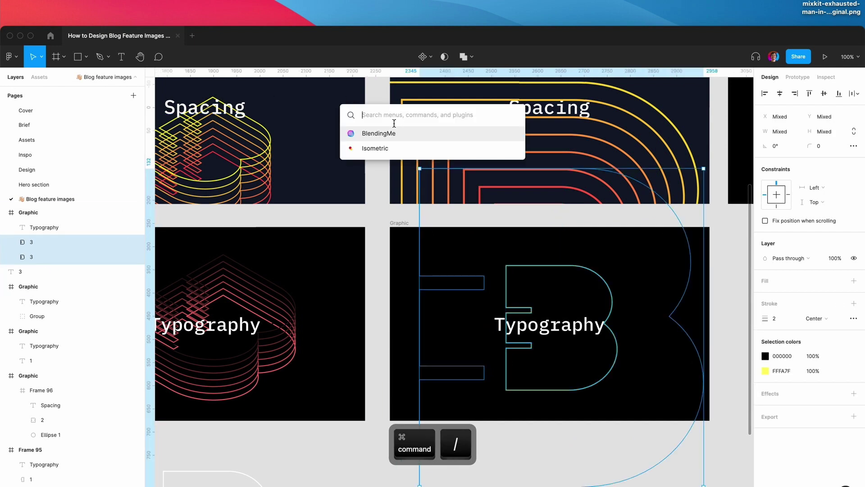
pyautogui.click(378, 133)
pyautogui.doubleClick(252, 273)
pyautogui.write('6')
pyautogui.click(259, 298)
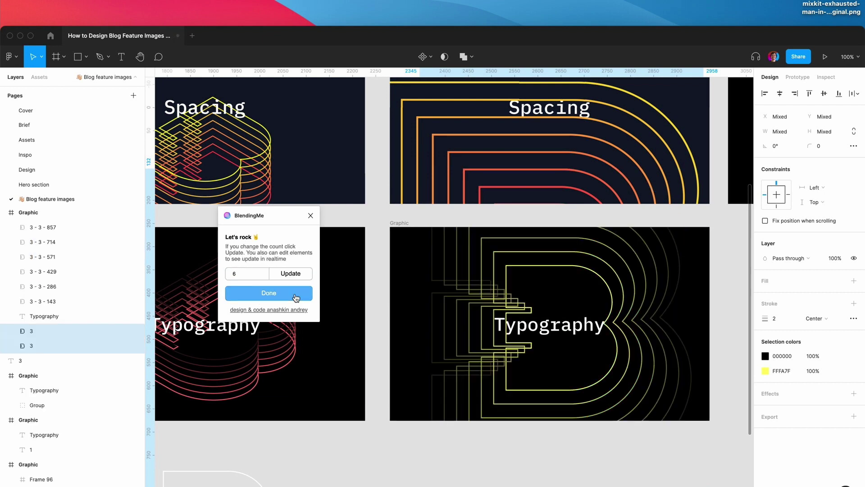
pyautogui.click(310, 216)
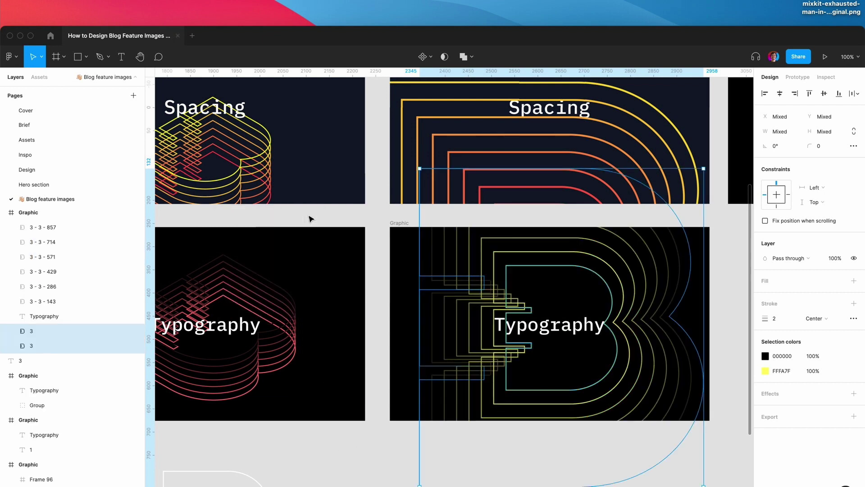
pyautogui.click(356, 438)
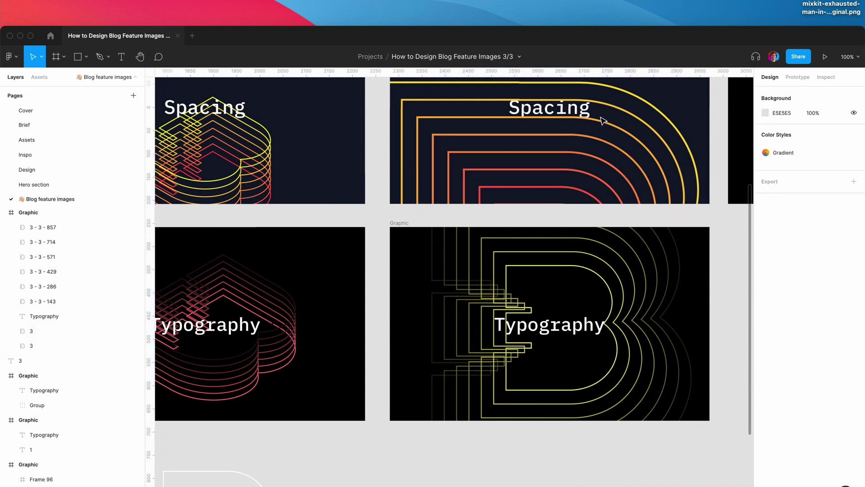
# Change the numeral in the Typography graphic below Frame 92 to 5 and set its stroke to white FFFFFF
pyautogui.hscroll(3, 591, 357)
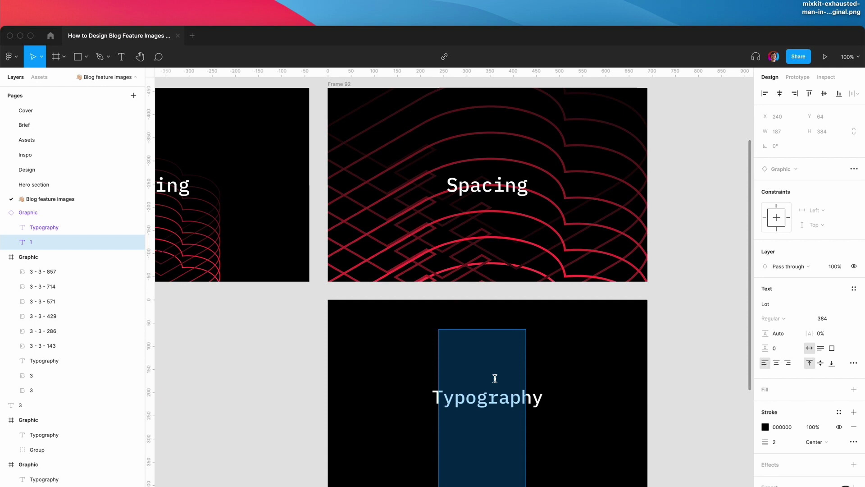
pyautogui.press('Escape')
pyautogui.click(765, 427)
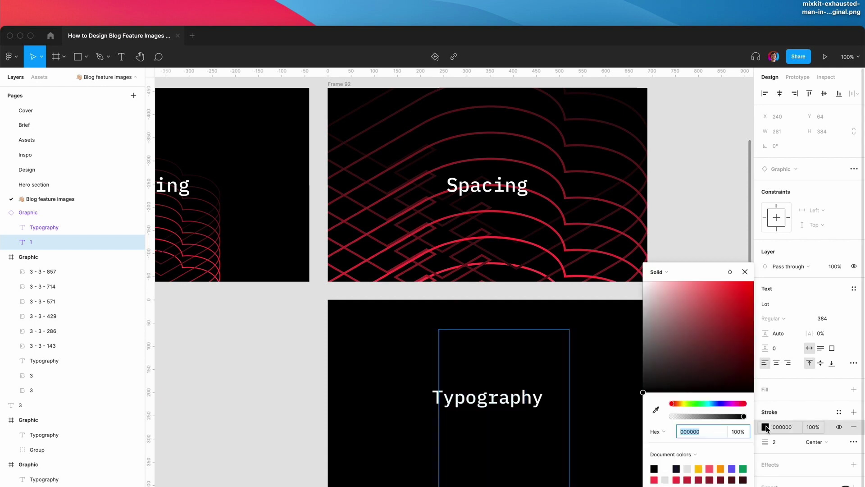
pyautogui.moveTo(643, 393); pyautogui.dragTo(639, 239)
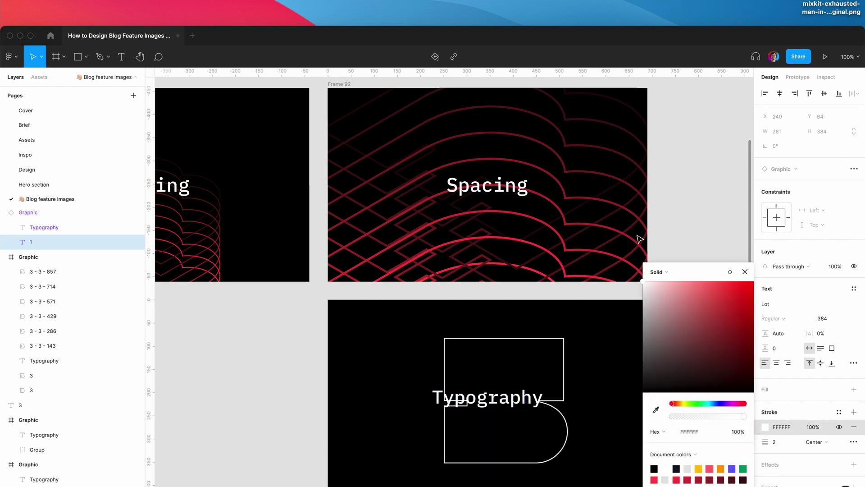
pyautogui.click(744, 271)
# Detach the Graphic instance containing the numeral 5 from its component and select the numeral's text layer
pyautogui.moveTo(542, 426); pyautogui.dragTo(529, 428)
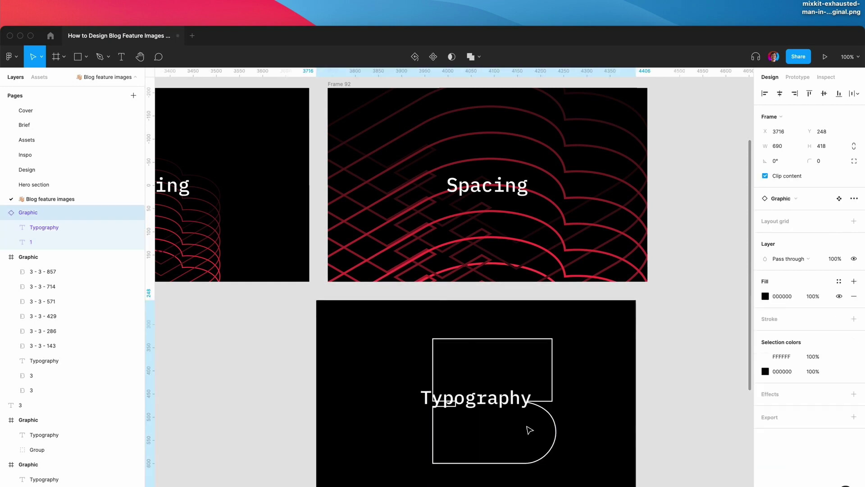
pyautogui.press('super+z')
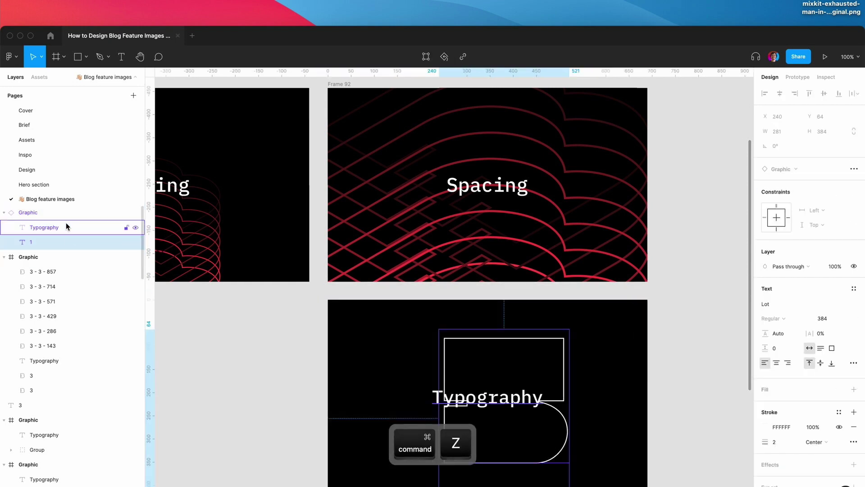
pyautogui.click(44, 210)
pyautogui.rightClick(45, 210)
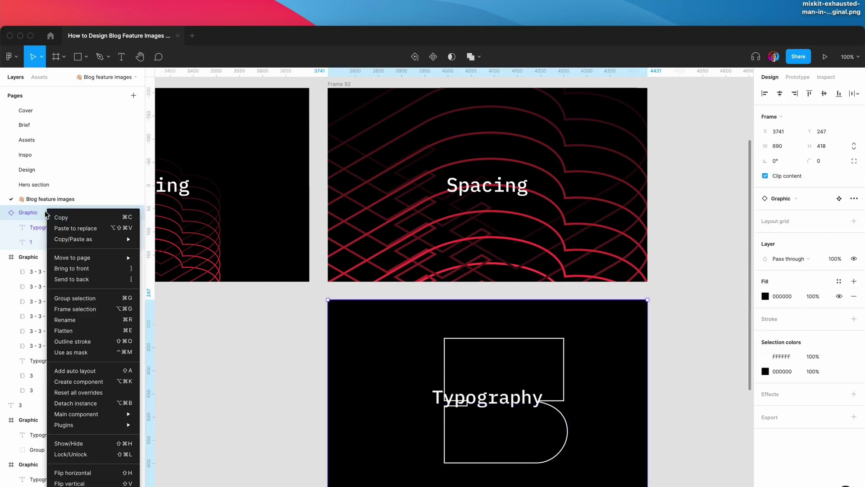
pyautogui.click(84, 401)
pyautogui.click(494, 398)
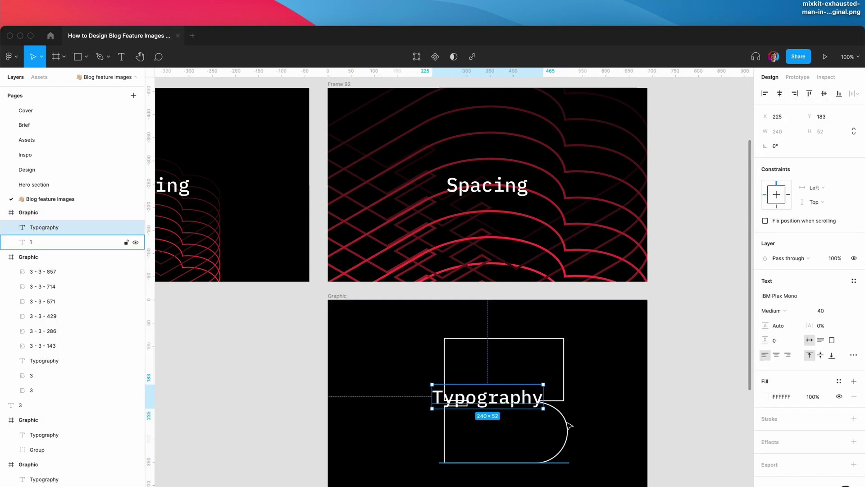
pyautogui.click(566, 421)
pyautogui.scroll(-2, 562, 424)
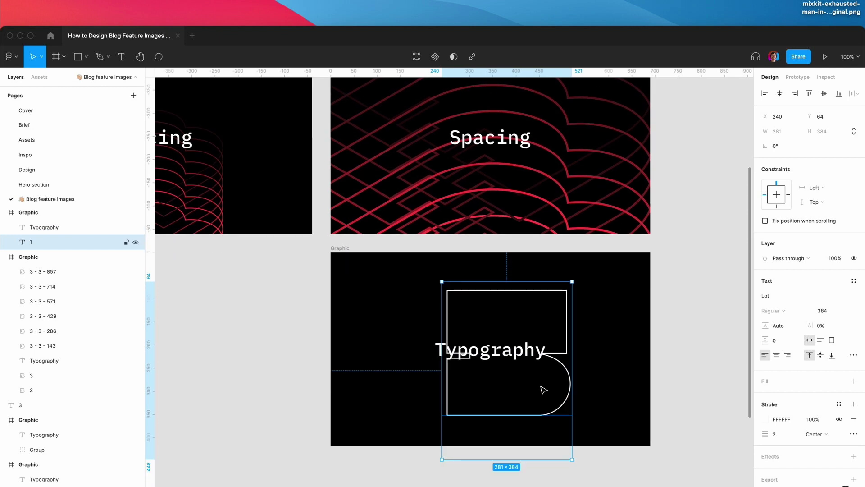
# Apply the Isometric plugin's second perspective to the numeral 5 and move the resulting group to X 86, Y 147 in the frame
pyautogui.press('super+slash')
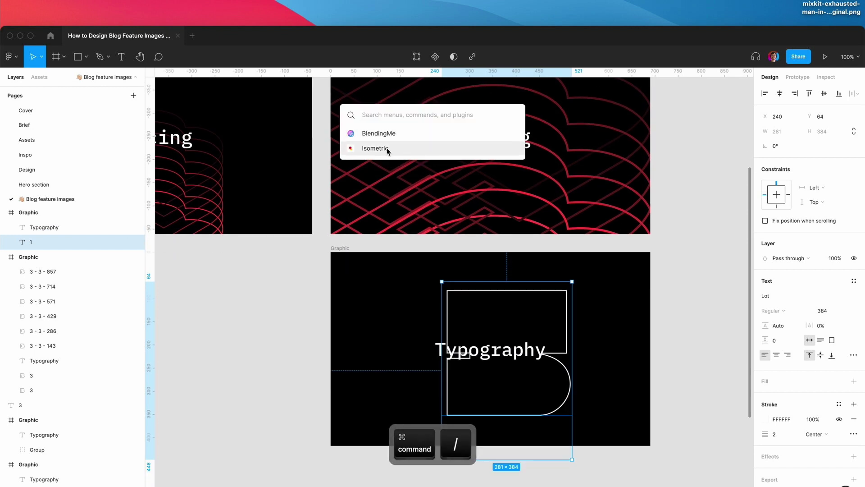
pyautogui.click(390, 153)
pyautogui.click(591, 342)
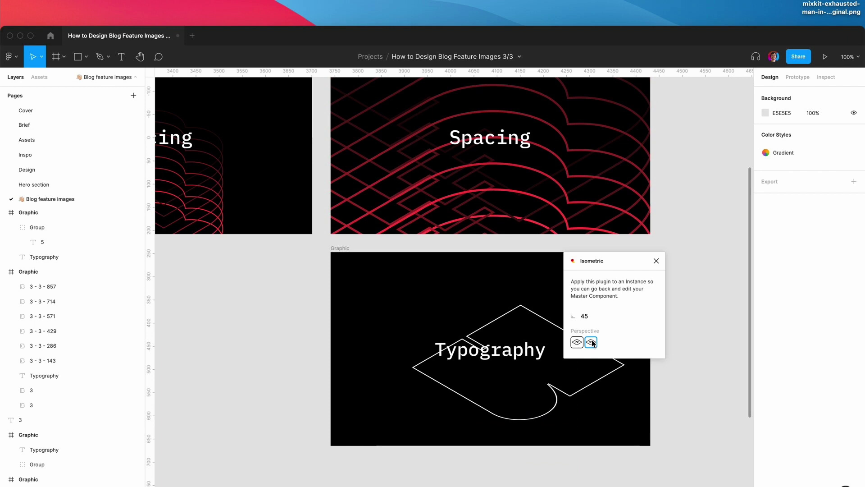
pyautogui.click(656, 262)
pyautogui.moveTo(567, 393); pyautogui.dragTo(539, 416)
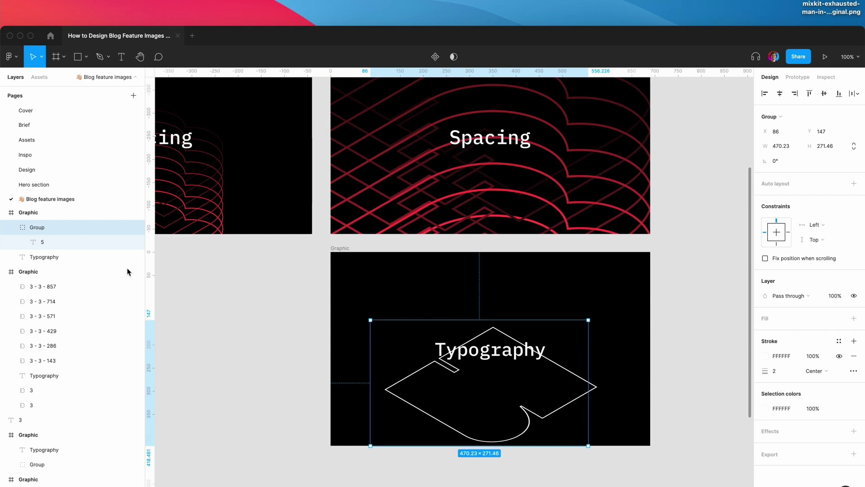
# Flatten the isometric 5, duplicate it and move the duplicate straight up to Y 59
pyautogui.click(67, 237)
pyautogui.rightClick(68, 237)
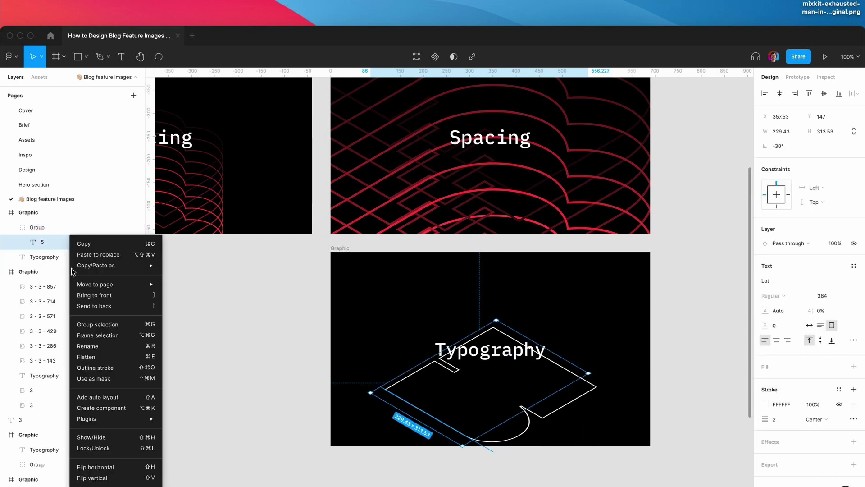
pyautogui.click(87, 356)
pyautogui.press('super+d')
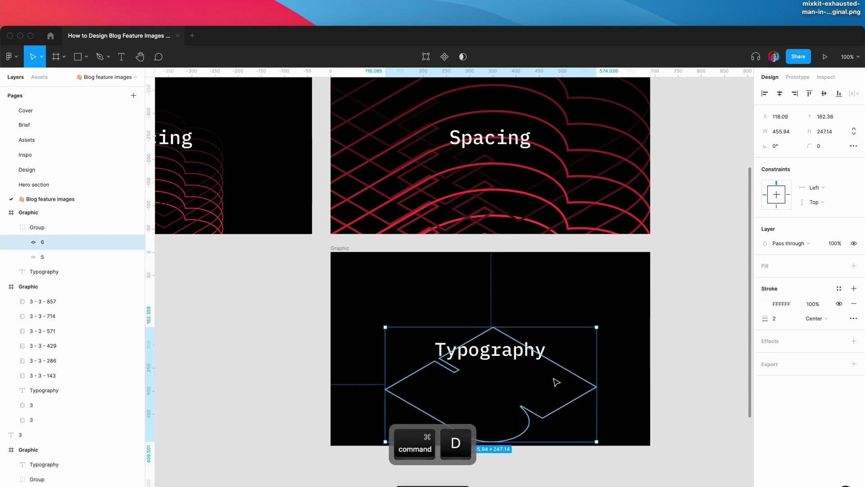
pyautogui.moveTo(556, 382); pyautogui.dragTo(553, 346)
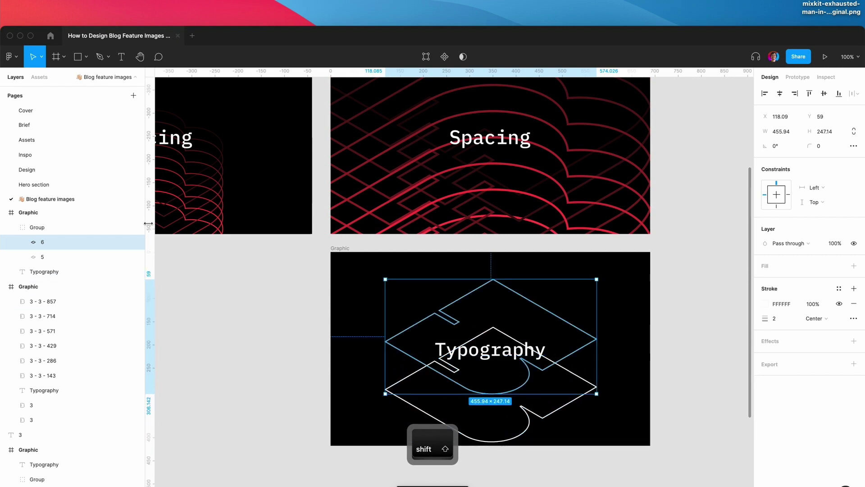
# Set the stroke of the upper 5 outline to black 000000
pyautogui.click(49, 257)
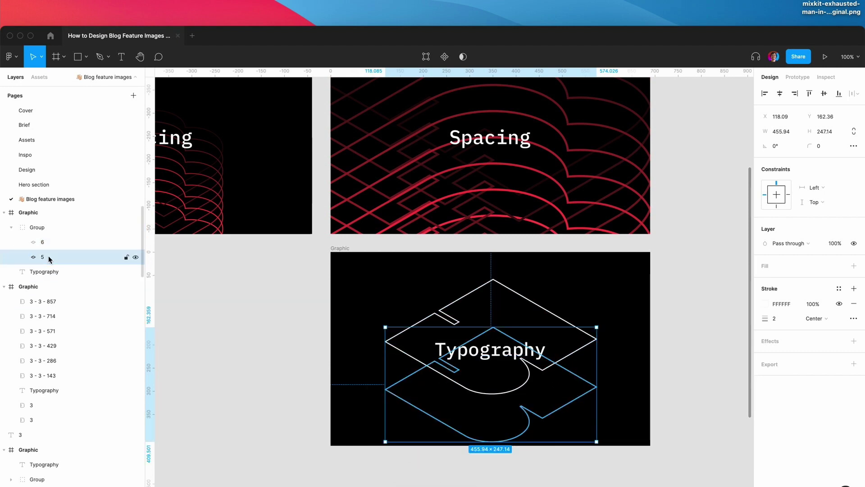
pyautogui.click(570, 323)
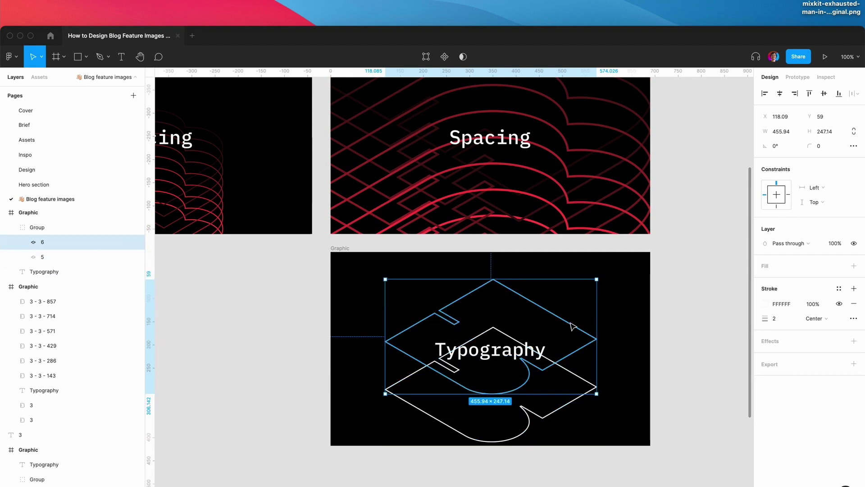
pyautogui.click(765, 303)
pyautogui.write('000000')
pyautogui.press('Return')
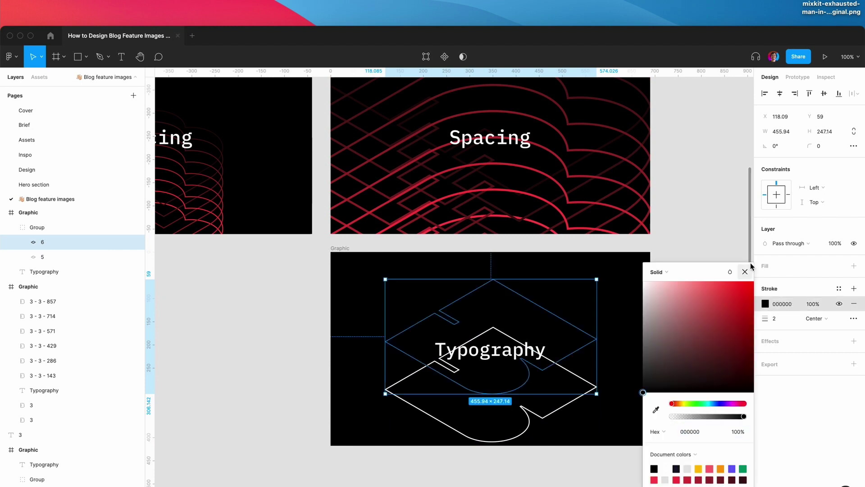
pyautogui.click(745, 271)
# Set the stroke of the lower 5 outline to light blue 3FB5F6
pyautogui.click(502, 438)
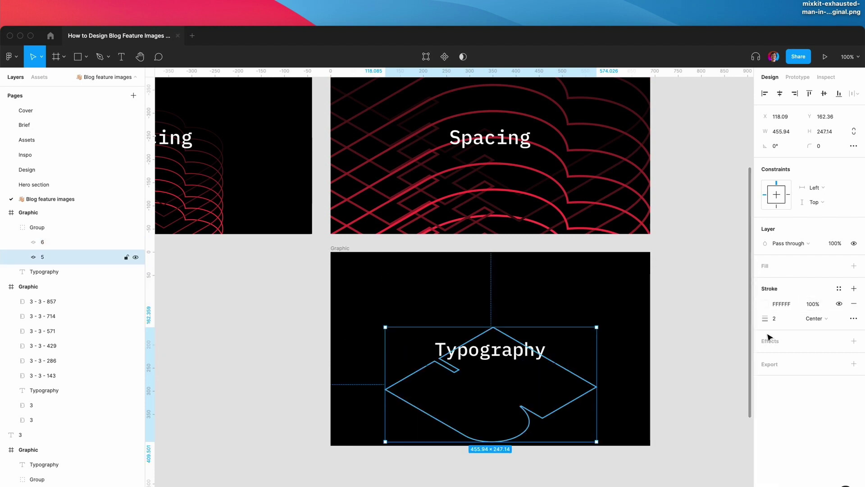
pyautogui.click(765, 303)
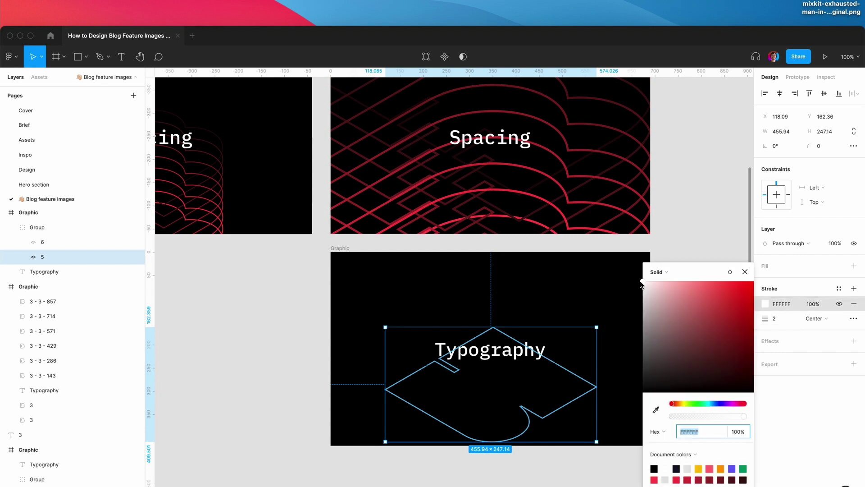
pyautogui.moveTo(681, 404); pyautogui.dragTo(712, 403)
pyautogui.click(726, 285)
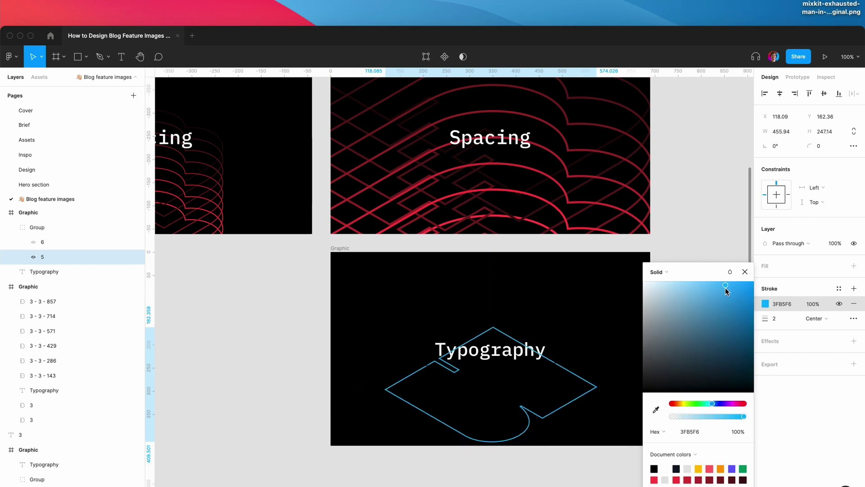
pyautogui.click(745, 271)
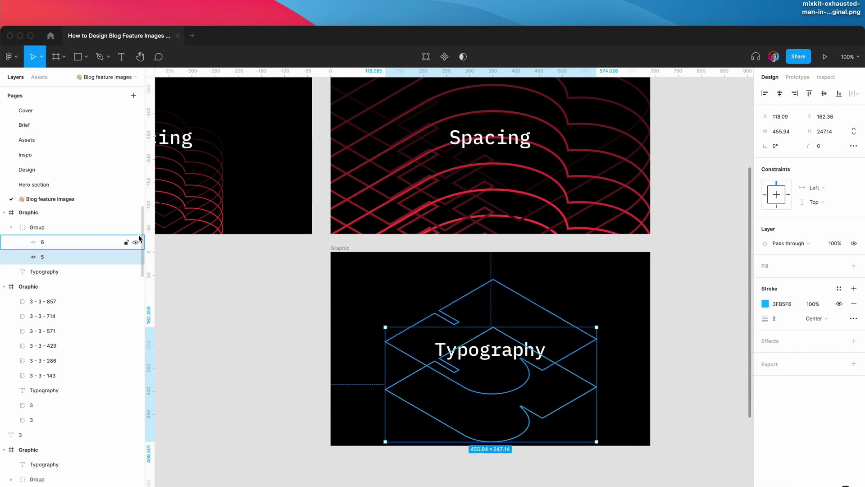
# Blend the black and blue 5 outlines with the BlendingMe plugin, using a count of 6 objects
pyautogui.keyDown('shift'); pyautogui.click(53, 239); pyautogui.keyUp('shift')
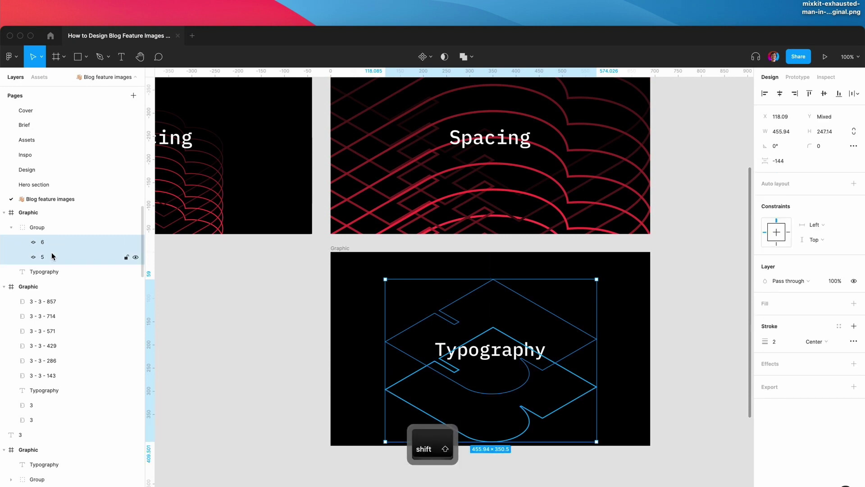
pyautogui.press('super+slash')
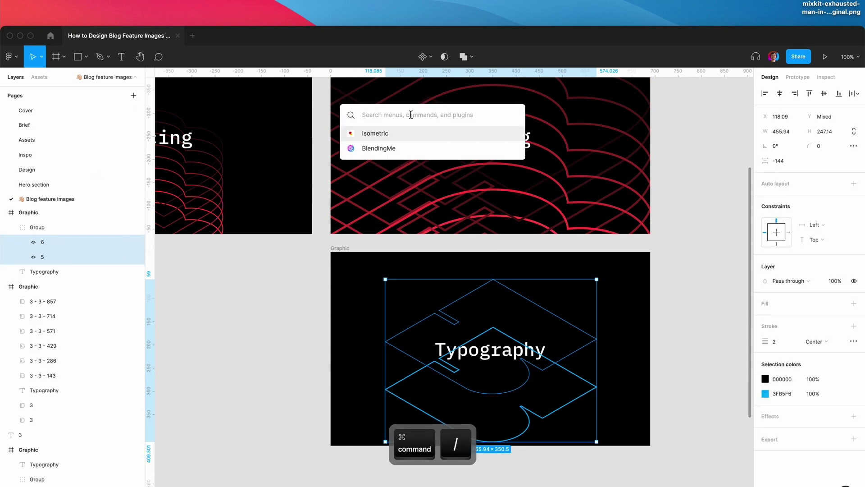
pyautogui.click(394, 145)
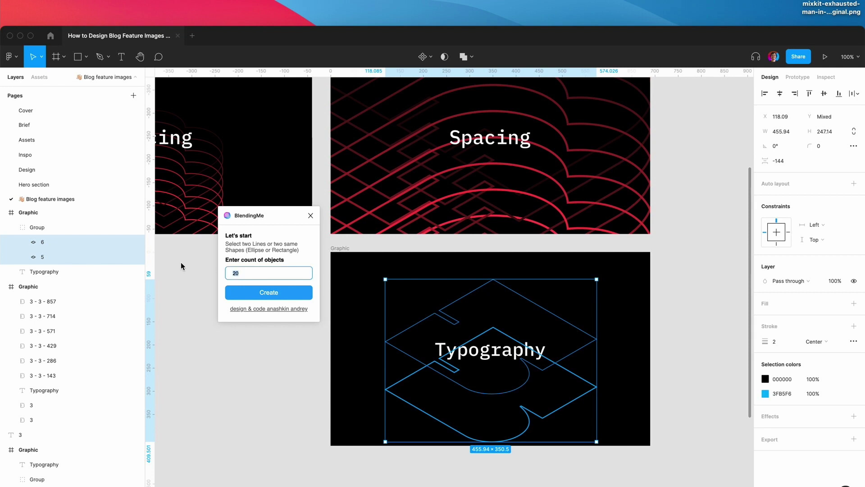
pyautogui.write('6')
pyautogui.click(285, 293)
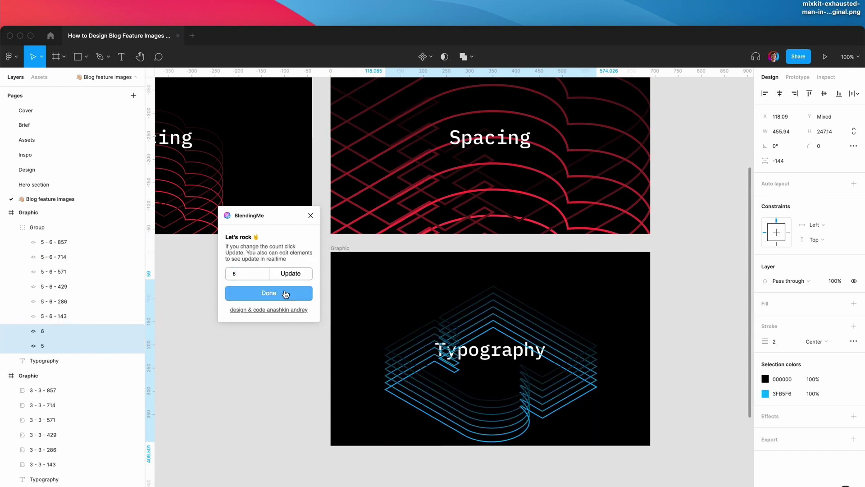
pyautogui.click(285, 293)
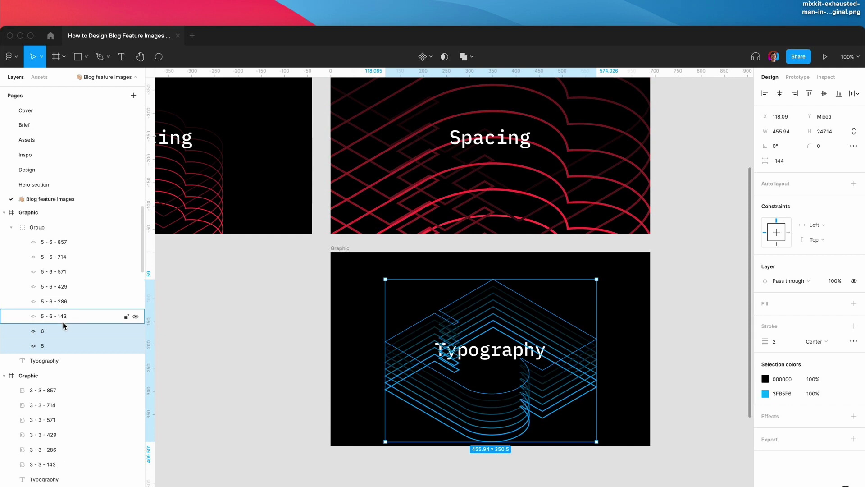
# Select all the blended 5 outlines and scale them proportionally from their centre with the Scale tool until they extend beyond the frame
pyautogui.click(69, 244)
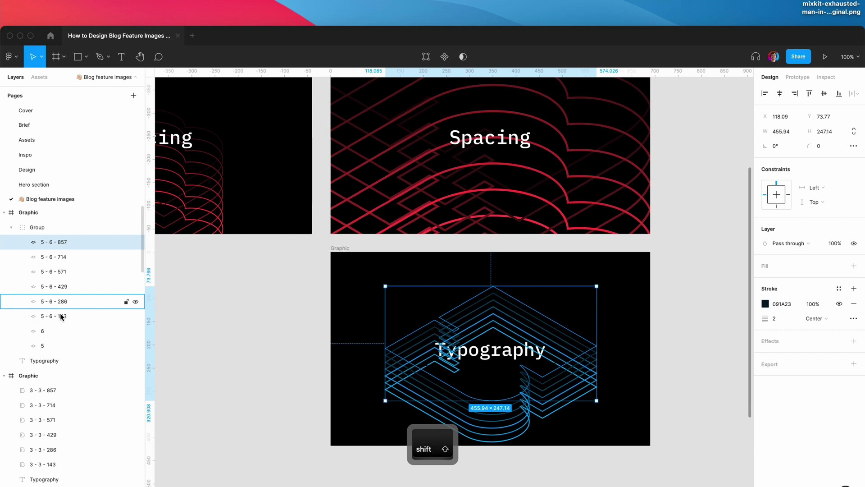
pyautogui.keyDown('shift'); pyautogui.click(50, 345); pyautogui.keyUp('shift')
pyautogui.click(42, 57)
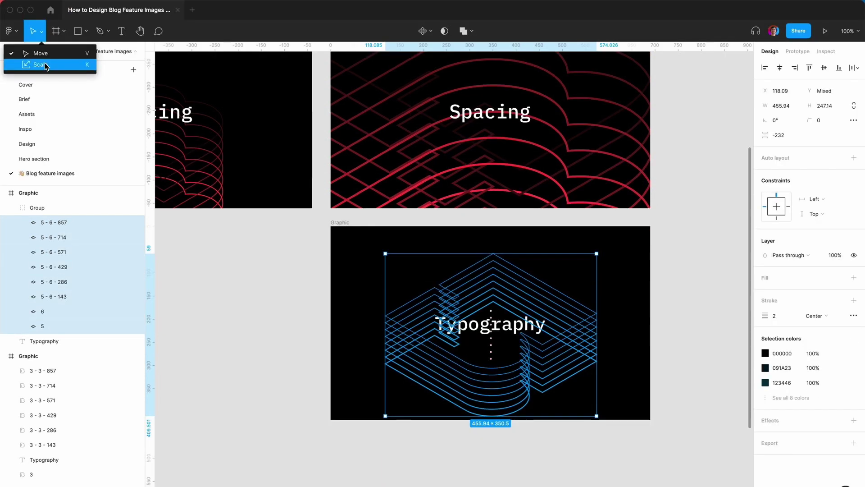
pyautogui.click(45, 90)
pyautogui.hotkey('alt', 'shift')
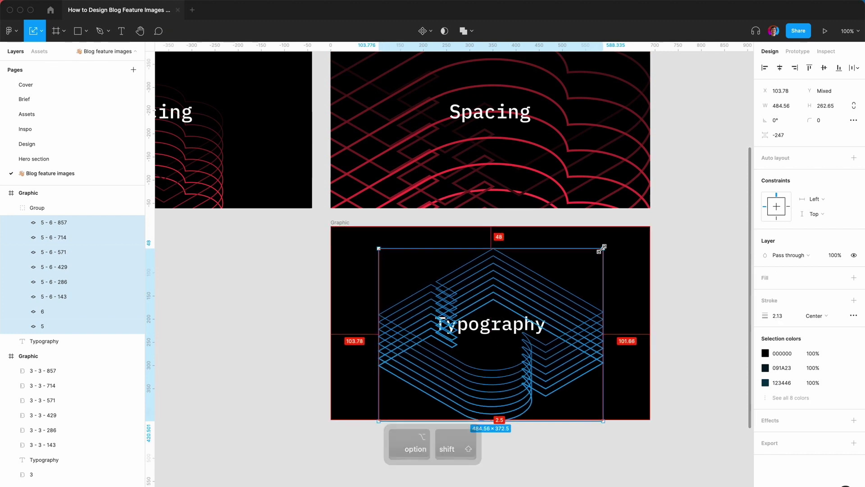
pyautogui.moveTo(601, 248); pyautogui.dragTo(686, 178)
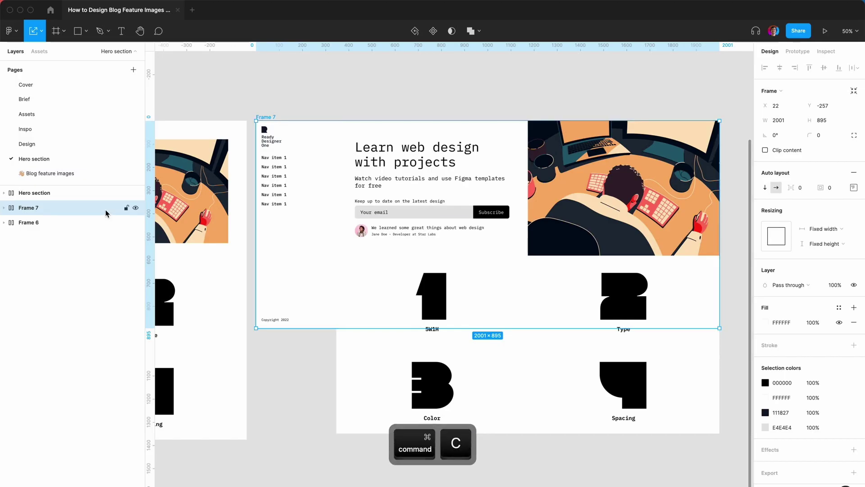
# Paste the copied Frame 7 layout onto the Blog feature images page and move it clear to the right of the existing graphics
pyautogui.click(50, 173)
pyautogui.press('-')
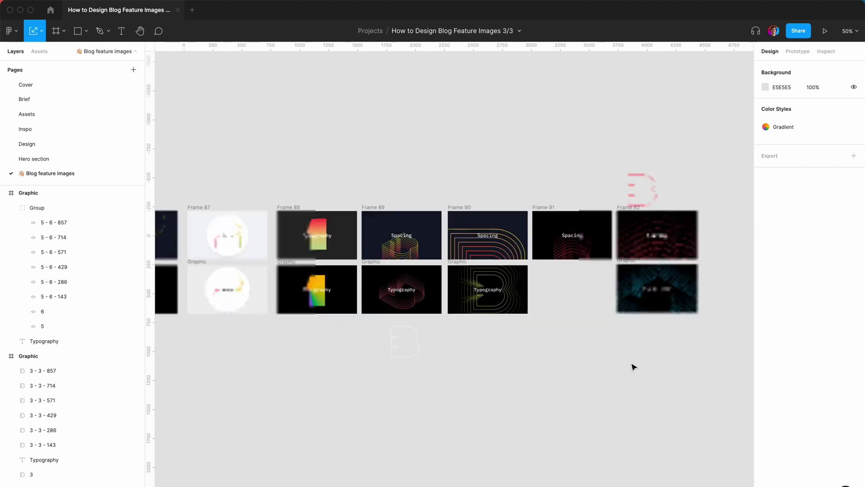
pyautogui.hscroll(5, 631, 360)
pyautogui.press('super+v')
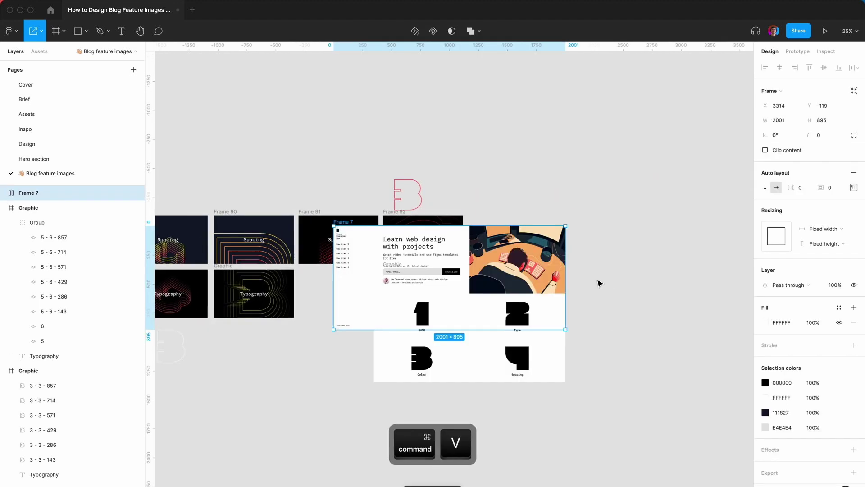
pyautogui.moveTo(342, 224); pyautogui.dragTo(588, 214)
# Review the two rows of feature graphics and compare the Spacing frames with the Typography versions below them
pyautogui.hscroll(-3, 459, 362)
pyautogui.scroll(-2, 460, 363)
pyautogui.click(430, 367)
pyautogui.scroll(5, 430, 368)
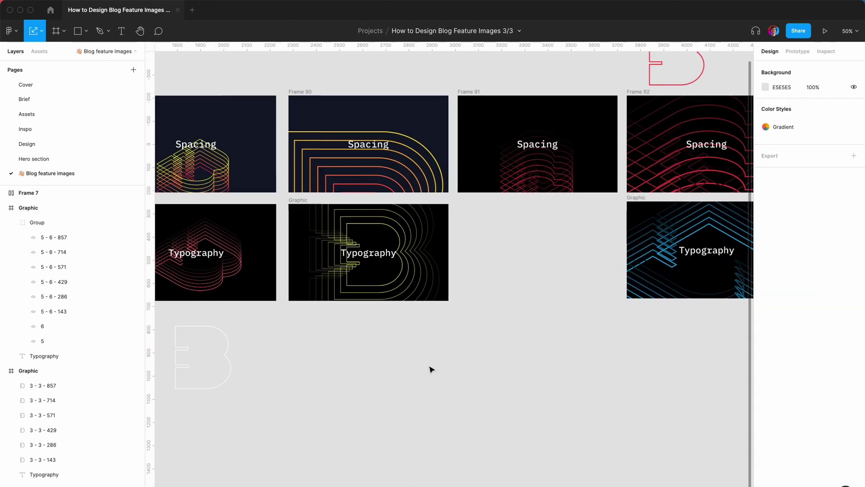
pyautogui.hscroll(-4, 429, 367)
pyautogui.hscroll(6, 498, 333)
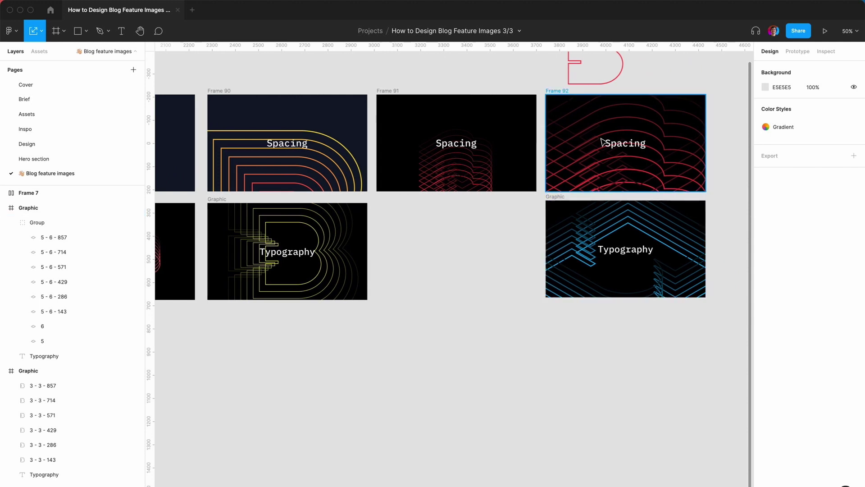
pyautogui.hscroll(-3, 468, 310)
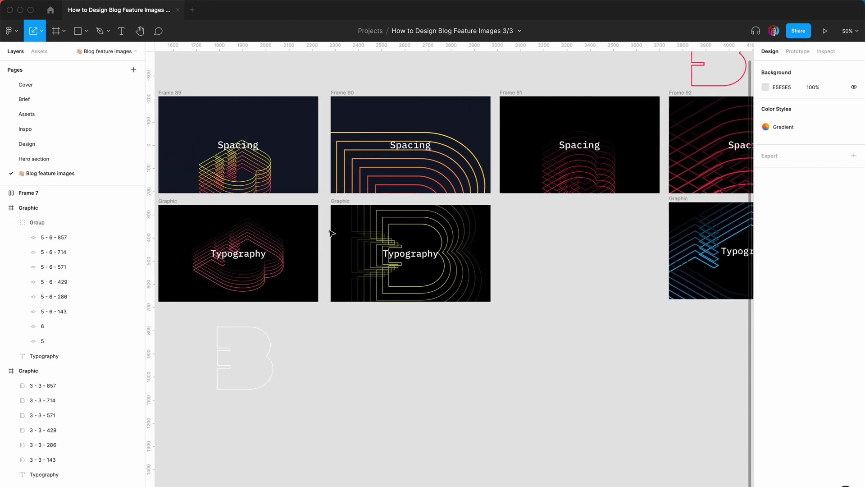
pyautogui.hscroll(-6, 331, 233)
pyautogui.hscroll(6, 443, 305)
# Insert a Graphic instance below Frame 91, detach it and set the stroke of its numeral 1 to white FFFFFF
pyautogui.hotkey('shift', 'i')
pyautogui.write('gr')
pyautogui.press('Return')
pyautogui.click(764, 270)
pyautogui.press('Return')
pyautogui.click(764, 393)
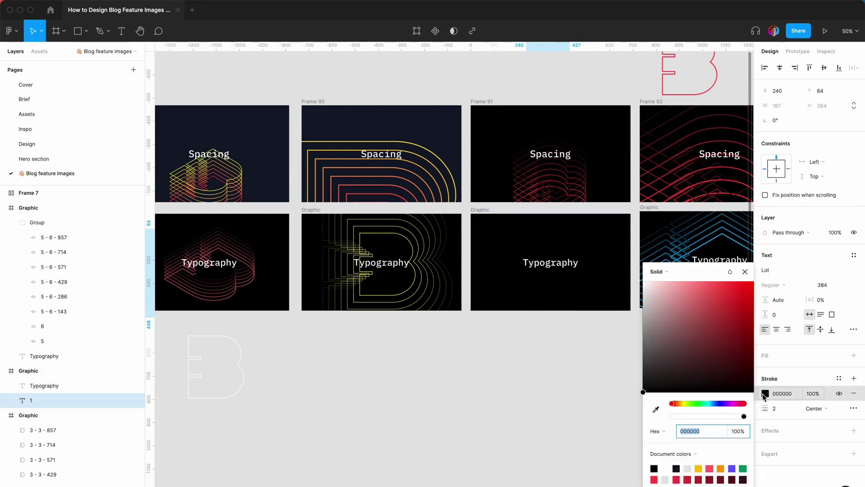
pyautogui.write('FFFFFF')
pyautogui.press('Return')
# Flatten the numeral 1 and arrange it and a duplicate near opposite sides of the new Typography frame
pyautogui.hscroll(5, 620, 357)
pyautogui.hscroll(-5, 620, 357)
pyautogui.hscroll(3, 517, 463)
pyautogui.moveTo(469, 295); pyautogui.dragTo(427, 295)
pyautogui.hotkey('ctrl', 'd')
pyautogui.hotkey('ctrl', 'e')
# Give the left 1 a green stroke and the right 1 a black 000000 stroke, and blend them with BlendingMe using 6 objects
pyautogui.click(764, 293)
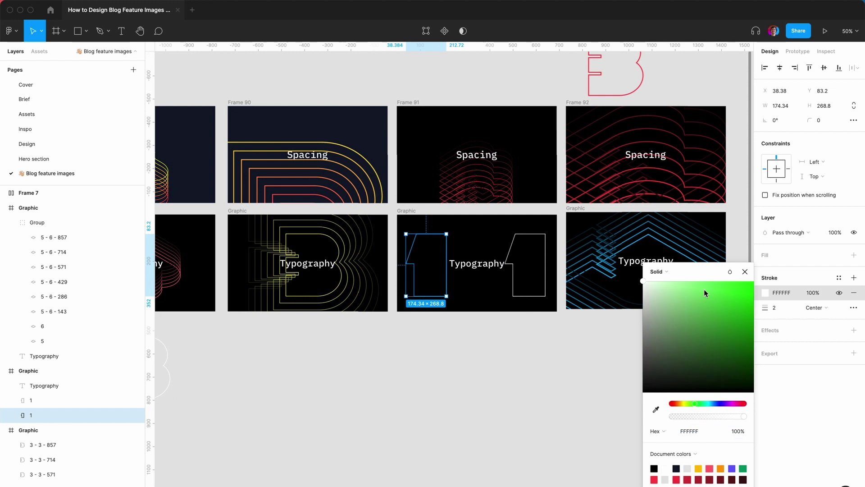
pyautogui.click(705, 293)
pyautogui.keyDown('shift'); pyautogui.click(528, 266); pyautogui.keyUp('shift')
pyautogui.hotkey('ctrl', '/')
pyautogui.press('Return')
pyautogui.press('Return')
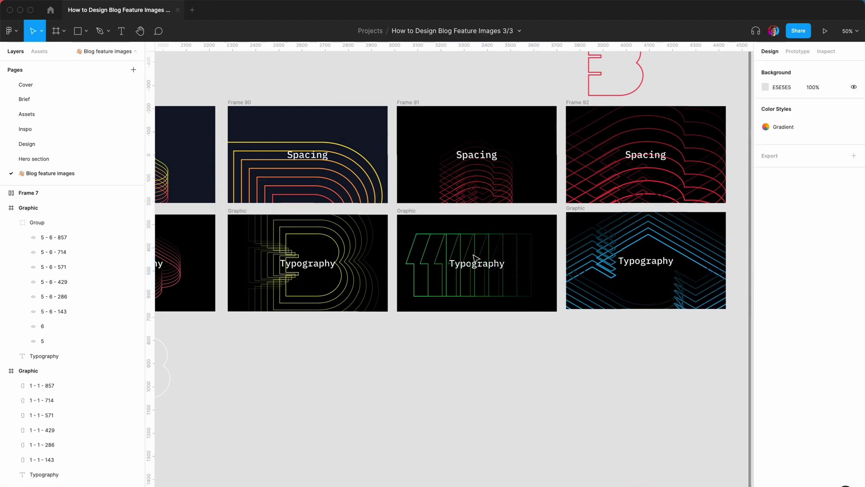
pyautogui.click(475, 257)
pyautogui.press('=')
pyautogui.click(54, 342)
pyautogui.keyDown('shift'); pyautogui.click(31, 445); pyautogui.keyUp('shift')
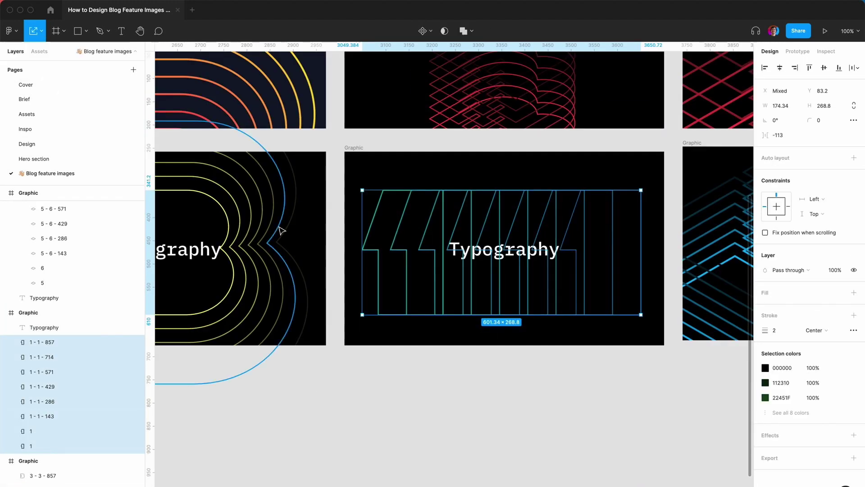
pyautogui.press('capslock')
pyautogui.click(432, 406)
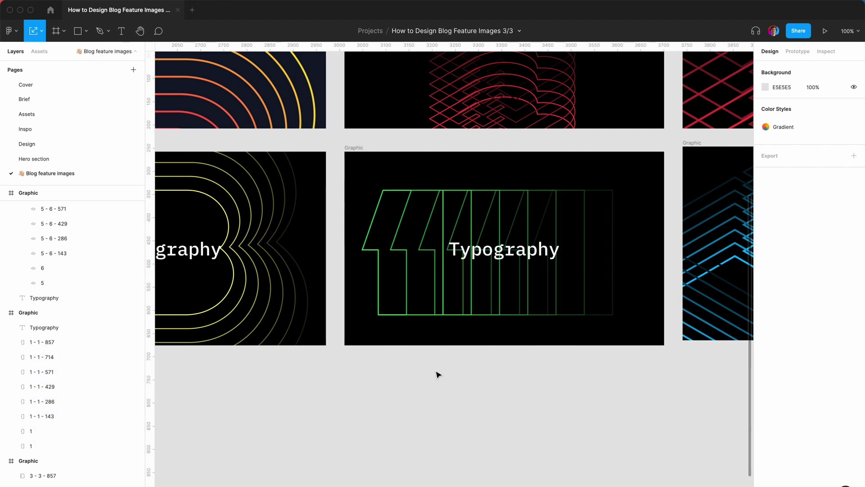
# Examine the pasted Frame 7 page layout and its numeral cards beside the finished feature graphics
pyautogui.press('-')
pyautogui.press('-')
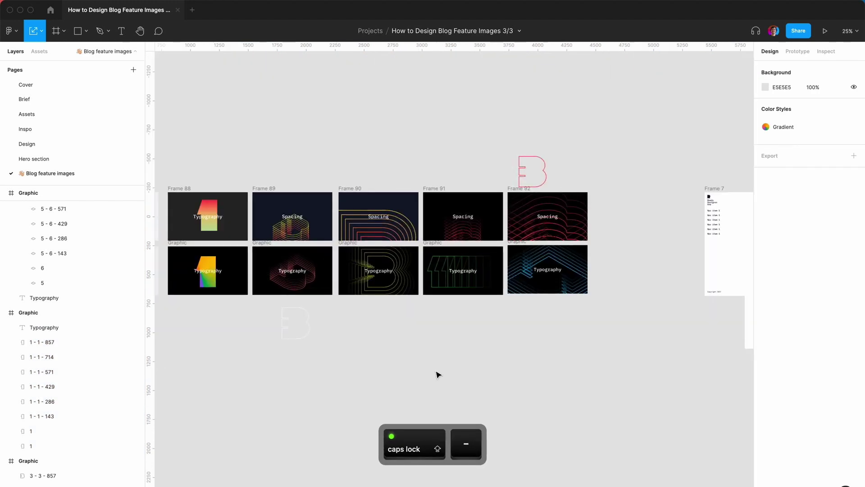
pyautogui.press('=')
pyautogui.hscroll(15, 436, 373)
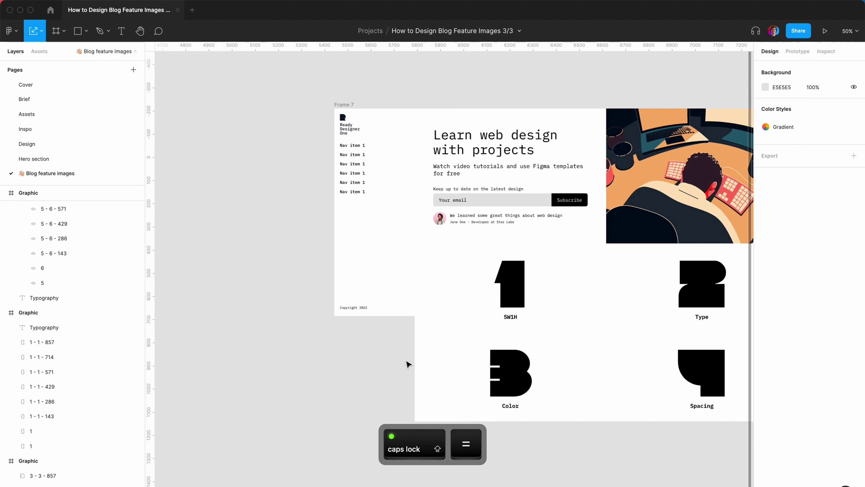
pyautogui.hscroll(4, 407, 364)
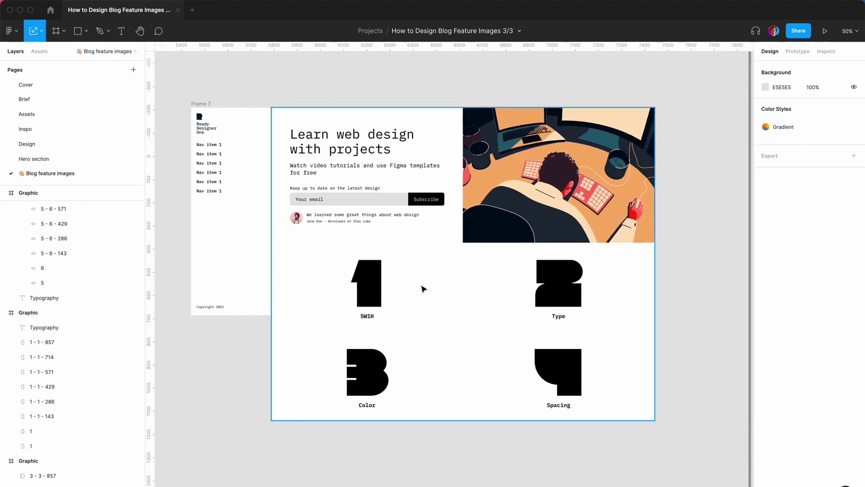
# Compare the numeral cards in the Frame 7 layout with the finished feature graphics
pyautogui.keyDown('super'); pyautogui.click(412, 279); pyautogui.keyUp('super')
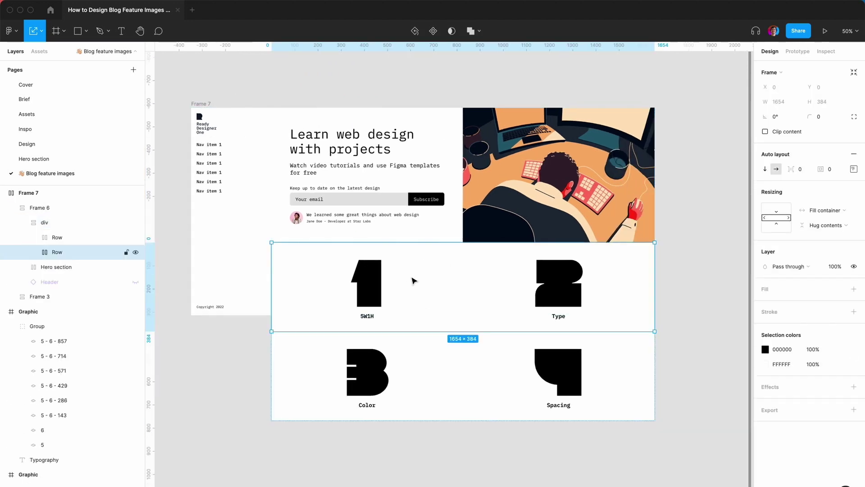
pyautogui.click(425, 292)
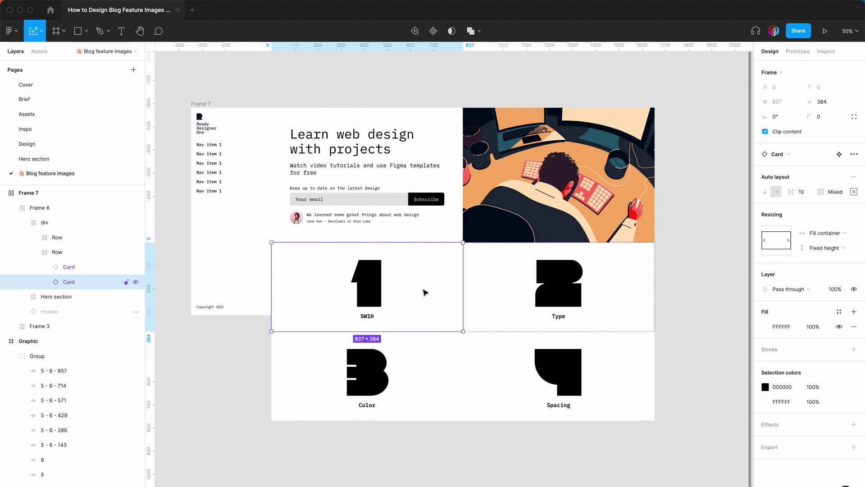
pyautogui.hscroll(-15, 244, 371)
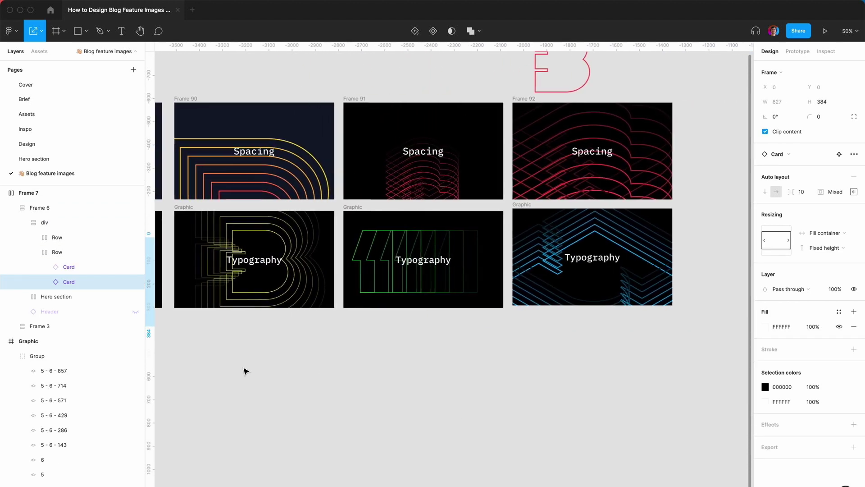
pyautogui.hscroll(10, 244, 371)
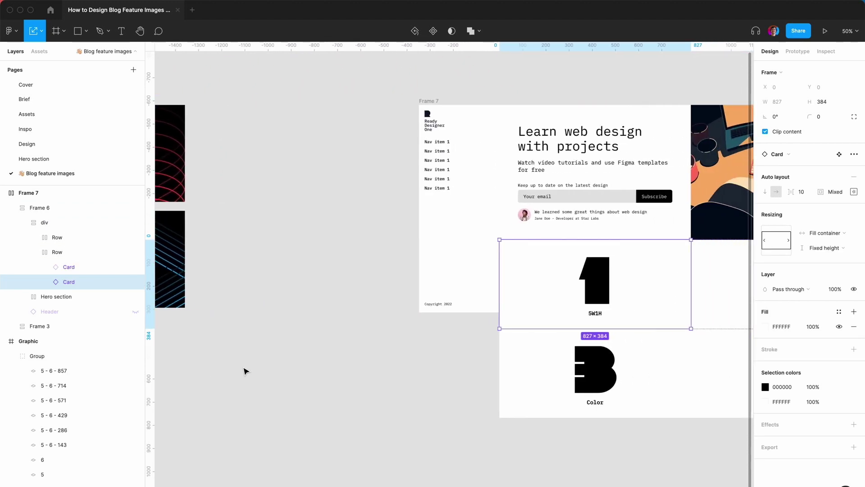
pyautogui.hscroll(-5, 244, 371)
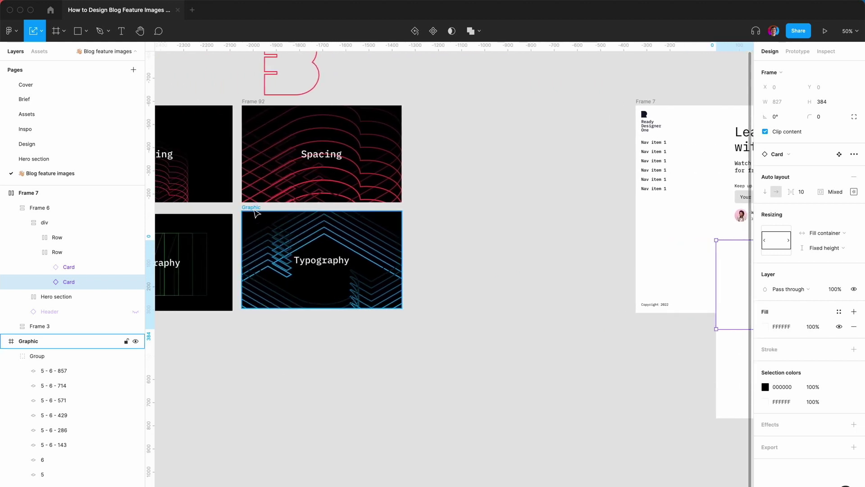
pyautogui.click(248, 206)
pyautogui.hscroll(15, 440, 370)
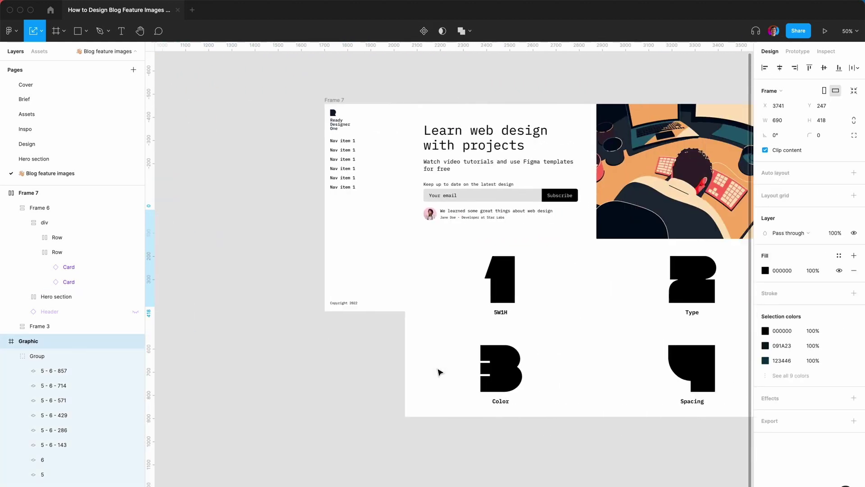
pyautogui.hscroll(-10, 441, 370)
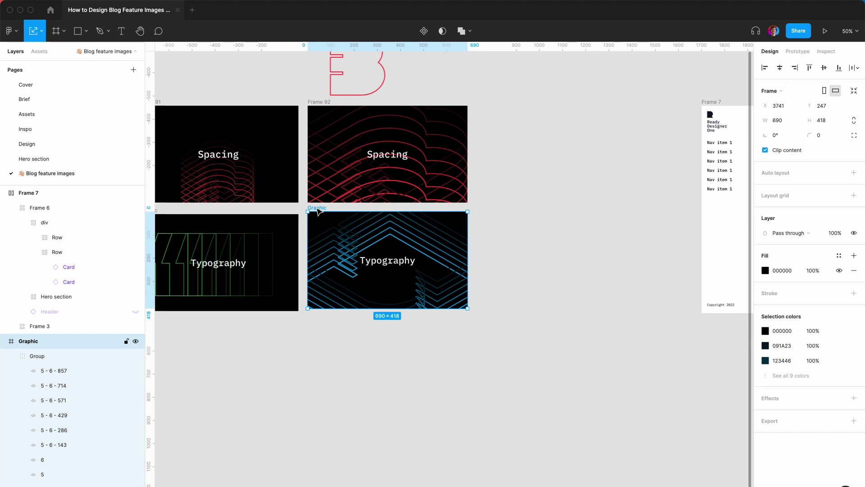
# Turn the blue Typography graphic below Frame 92 into a component and rename it 5
pyautogui.press('super+Caps_Lock')
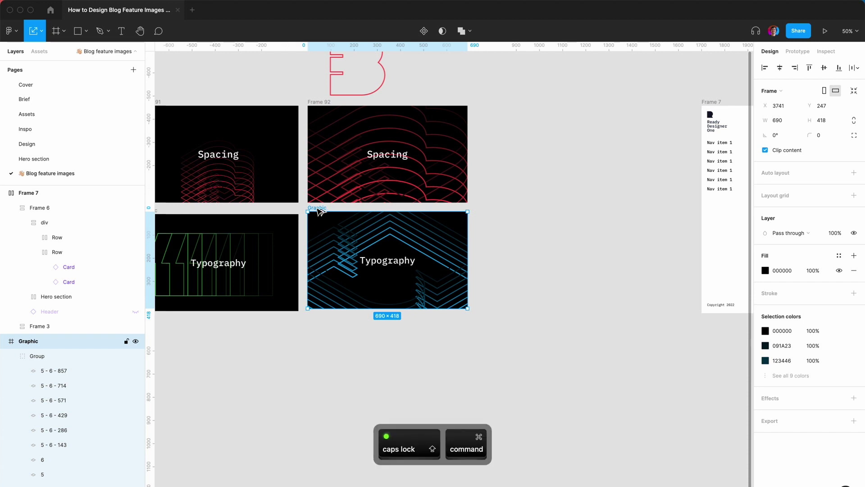
pyautogui.press('super+alt+k')
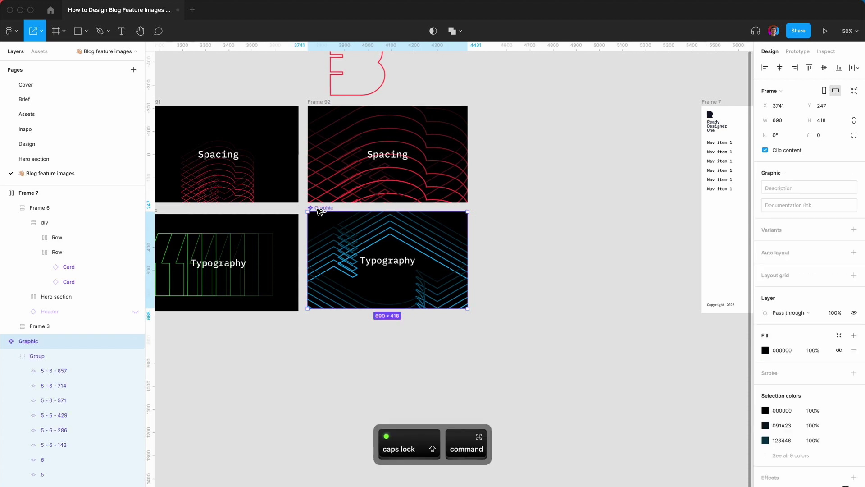
pyautogui.doubleClick(31, 343)
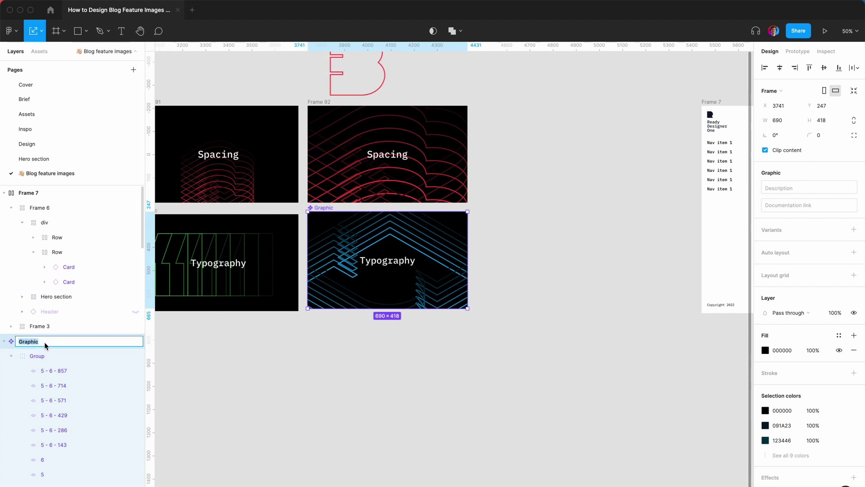
pyautogui.write('5')
pyautogui.press('Return')
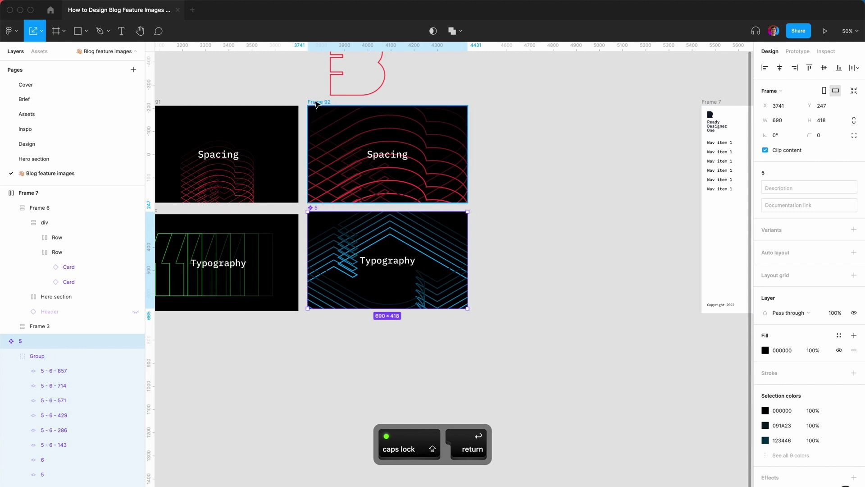
# Make components Feature 1, Feature 3 and Feature 4 from the green, yellow and red Typography graphics, and rename the blue component Feature 2
pyautogui.hscroll(-10, 473, 112)
pyautogui.click(446, 214)
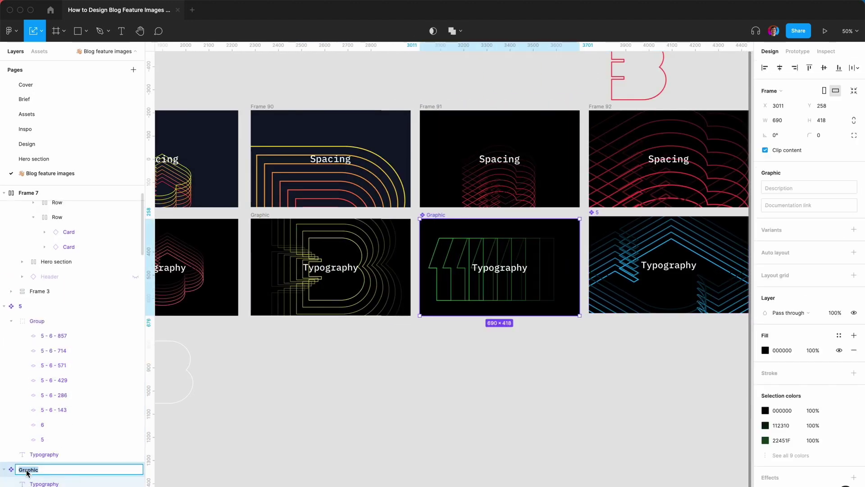
pyautogui.click(42, 307)
pyautogui.doubleClick(42, 307)
pyautogui.press('capslock')
pyautogui.press('BackSpace')
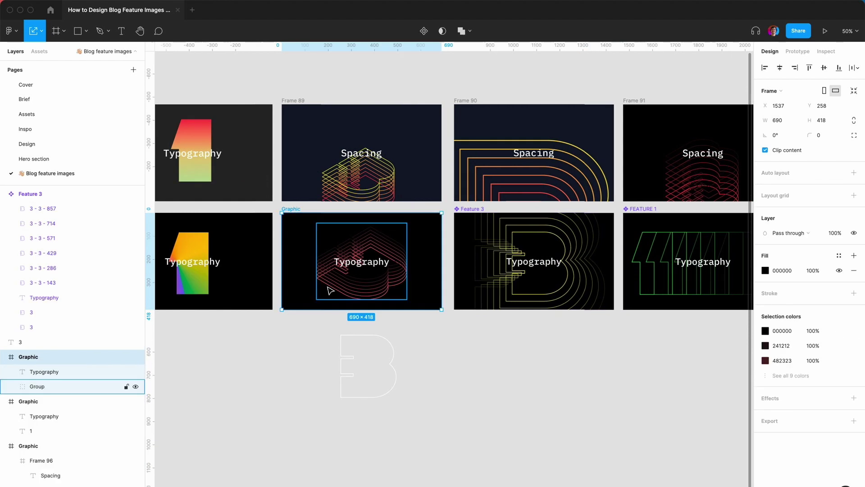
pyautogui.scroll(-3, 282, 360)
pyautogui.scroll(3, 396, 332)
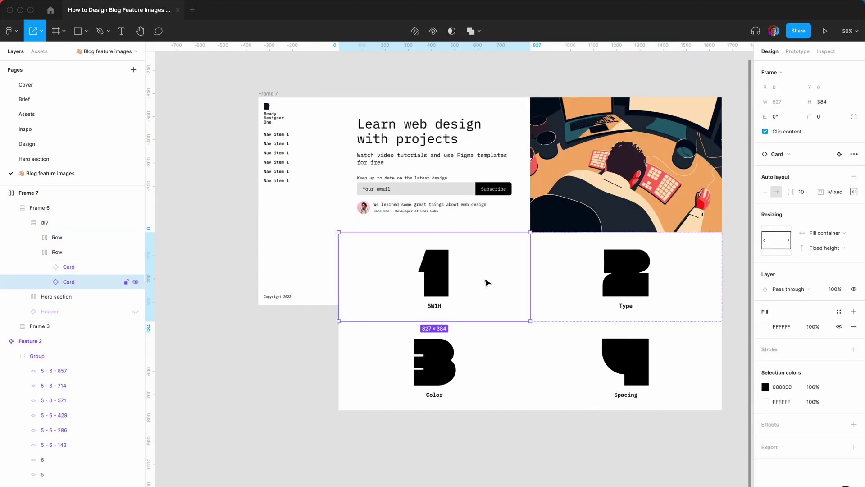
# Swap the 5W1H card instance in Frame 7 for the Feature 1 component
pyautogui.click(786, 154)
pyautogui.write('feature')
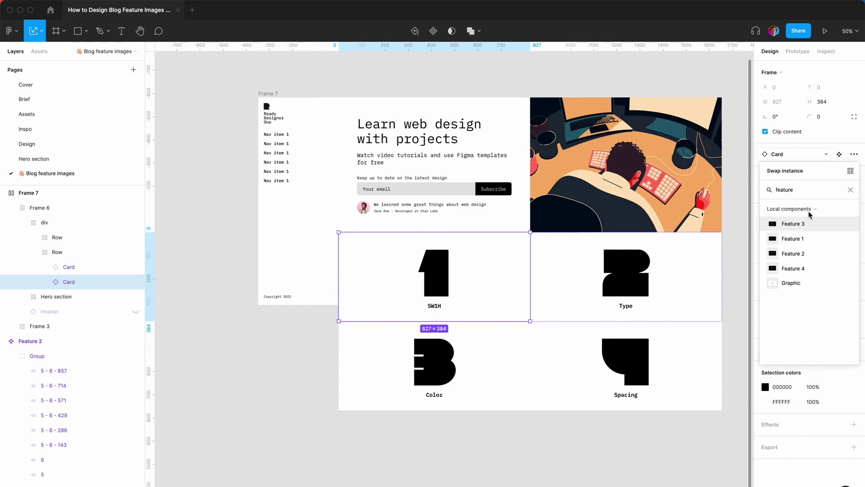
pyautogui.click(806, 236)
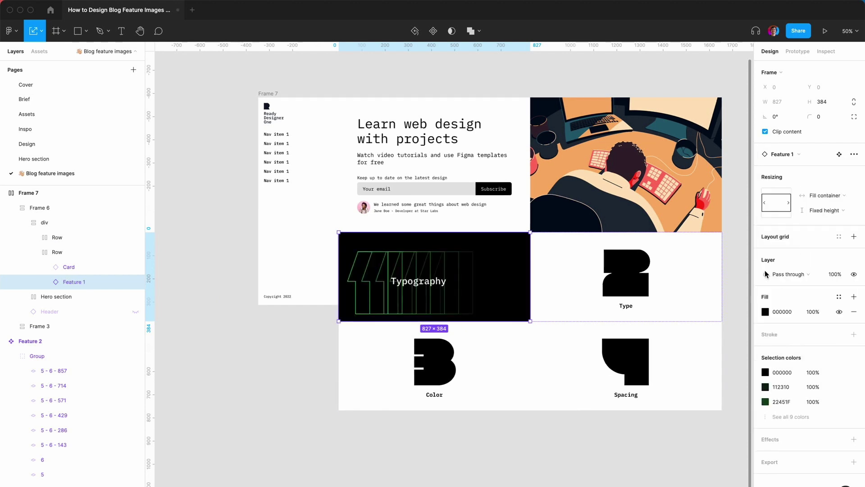
# Swap the Type, Color and Spacing cards for the Feature 2, Feature 3 and Feature 4 components respectively
pyautogui.click(610, 286)
pyautogui.click(786, 155)
pyautogui.click(791, 239)
pyautogui.click(435, 362)
pyautogui.click(792, 253)
pyautogui.click(626, 363)
pyautogui.click(792, 269)
pyautogui.click(423, 178)
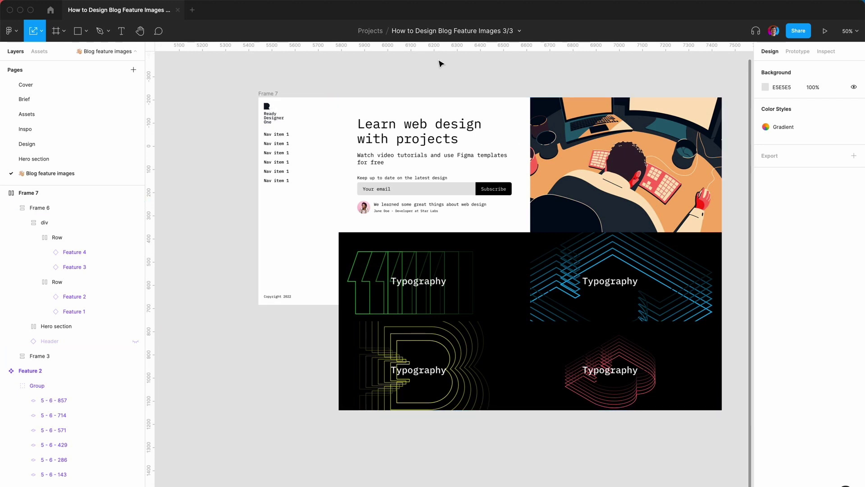
# Set the fill of the sidebar, Frame 3, to black 000000
pyautogui.click(267, 94)
pyautogui.click(268, 82)
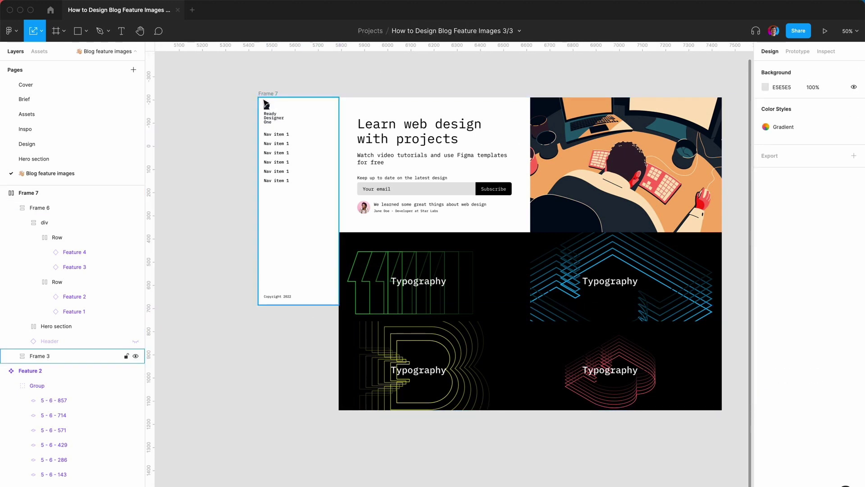
pyautogui.click(267, 97)
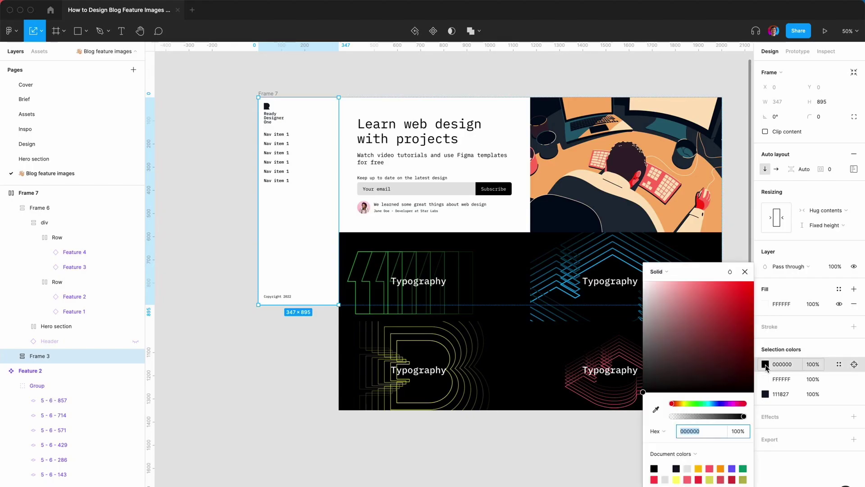
pyautogui.press('Escape')
pyautogui.click(764, 304)
pyautogui.click(765, 304)
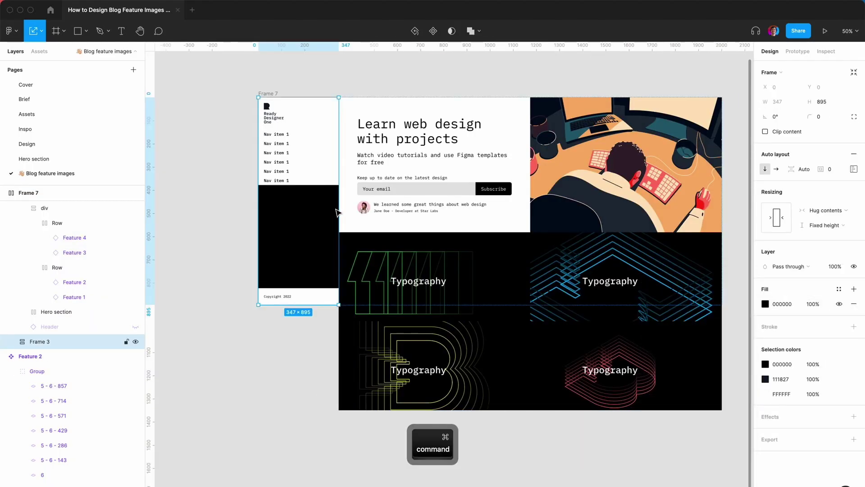
# Give the remaining sidebar sections black fills and make the logo, nav items and copyright text white
pyautogui.click(56, 386)
pyautogui.keyDown('shift'); pyautogui.click(50, 400); pyautogui.keyUp('shift')
pyautogui.click(765, 349)
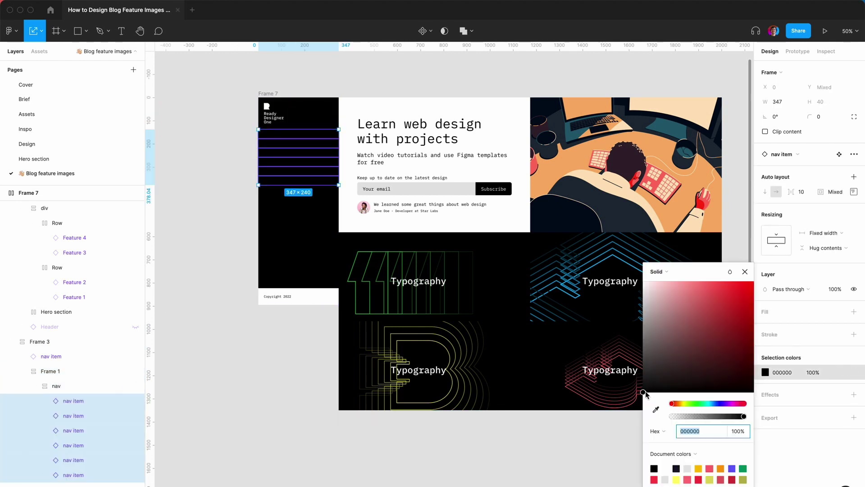
pyautogui.click(301, 398)
# Fill the Hero section with black and turn its heading, subheading and newsletter text white
pyautogui.click(56, 312)
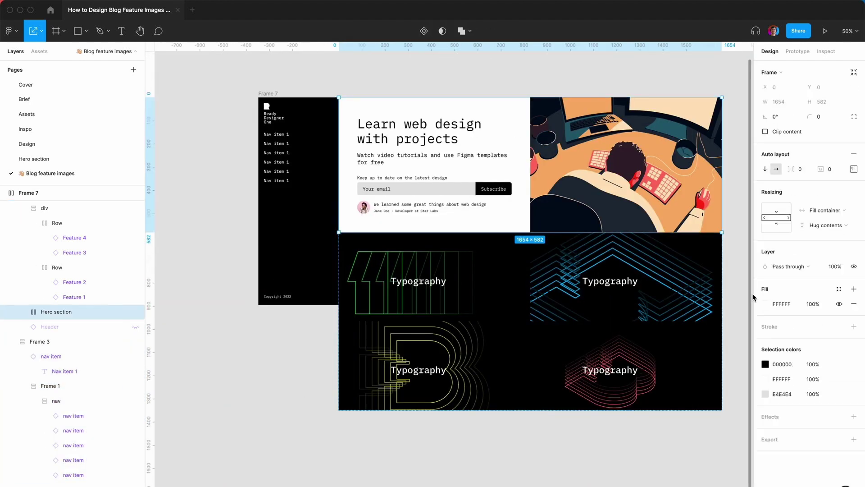
pyautogui.hotkey('shift', '0')
pyautogui.scroll(5, 265, 385)
pyautogui.doubleClick(419, 140)
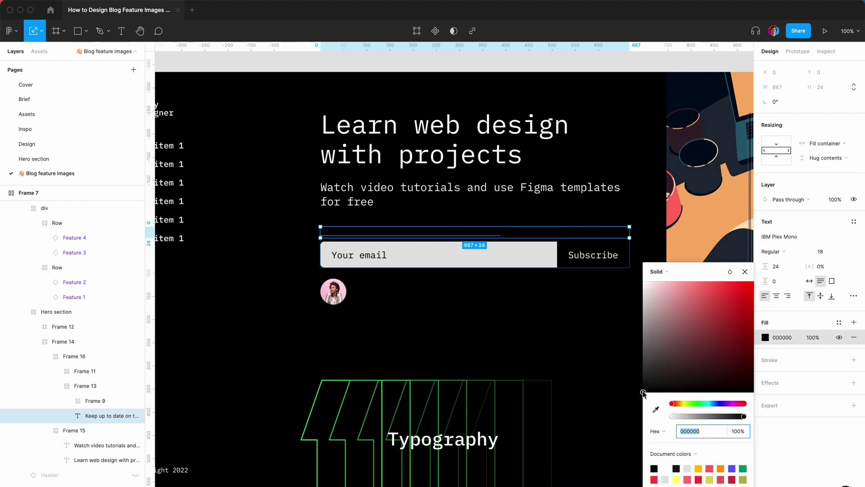
pyautogui.scroll(-2, 450, 270)
# Give the hero's email field a black 000000 fill and a grey 959595 stroke
pyautogui.click(410, 193)
pyautogui.click(765, 304)
pyautogui.write('000000')
pyautogui.click(854, 326)
pyautogui.click(765, 341)
pyautogui.write('959595')
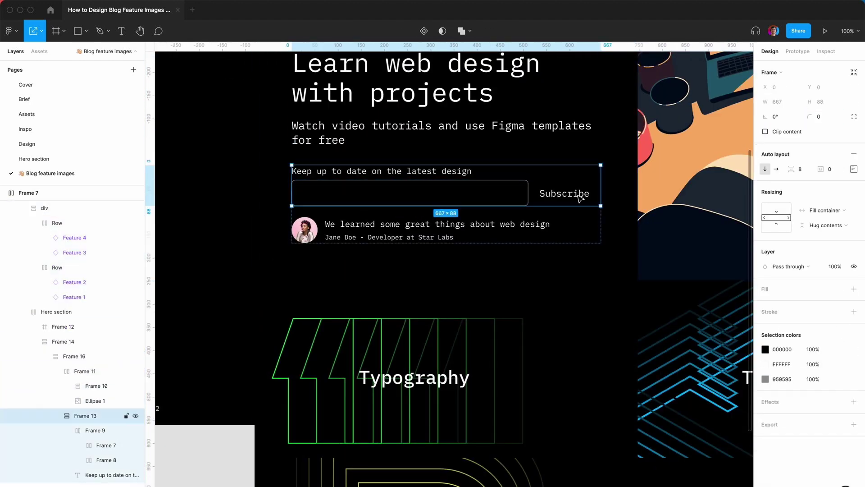
# Color the Your email placeholder text in the email field grey 888888
pyautogui.write('t')
pyautogui.click(315, 193)
pyautogui.write('Your email')
pyautogui.press('Escape')
pyautogui.click(765, 337)
pyautogui.write('888888')
pyautogui.press('Escape')
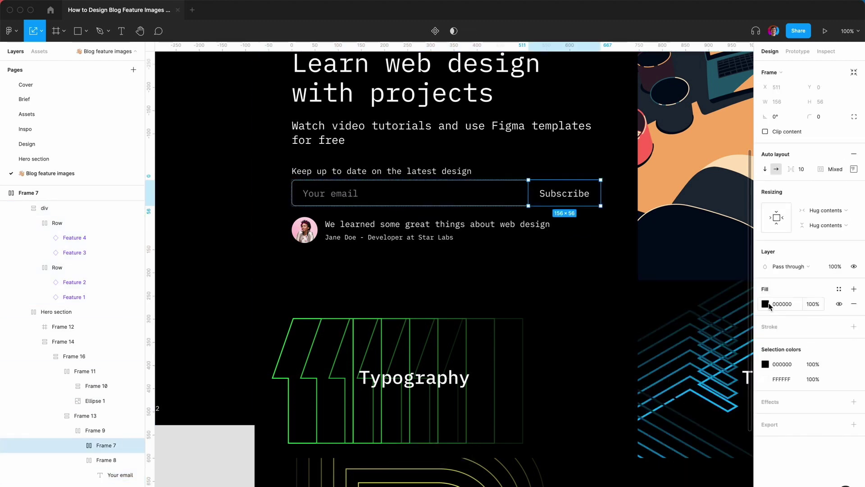
# Give the Subscribe button a white fill with black text
pyautogui.click(410, 193)
pyautogui.click(853, 116)
pyautogui.press('Escape')
pyautogui.press('Escape')
pyautogui.press('Escape')
pyautogui.hotkey('shift', '1')
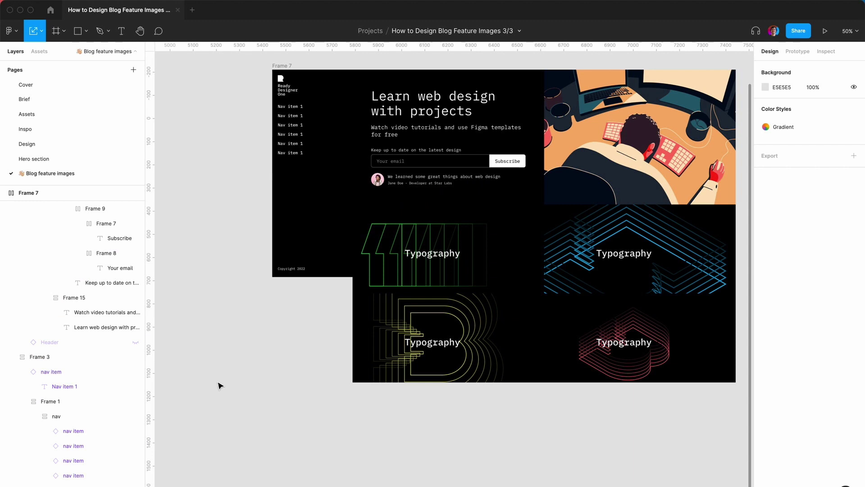
# Detach the letter R graphic with a black background, and surround the R with a duplicate enlarged to about 968 × 1092
pyautogui.hscroll(5, 220, 385)
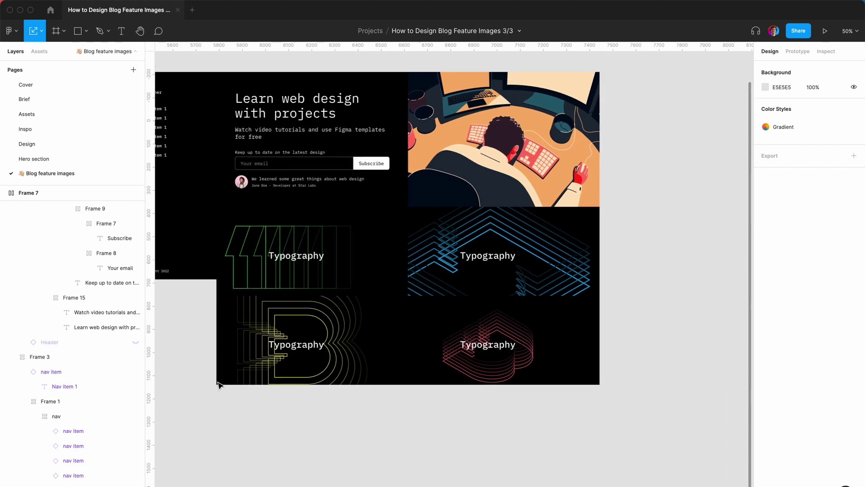
pyautogui.hscroll(-5, 305, 410)
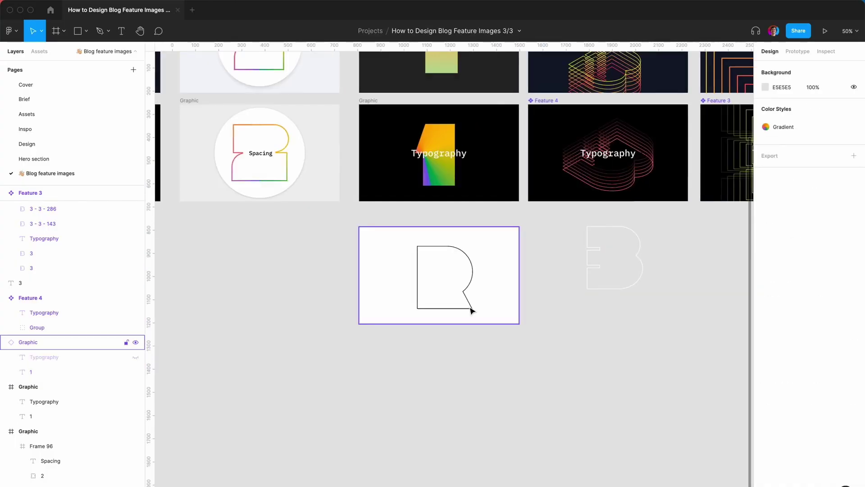
pyautogui.click(470, 310)
pyautogui.press('super+r')
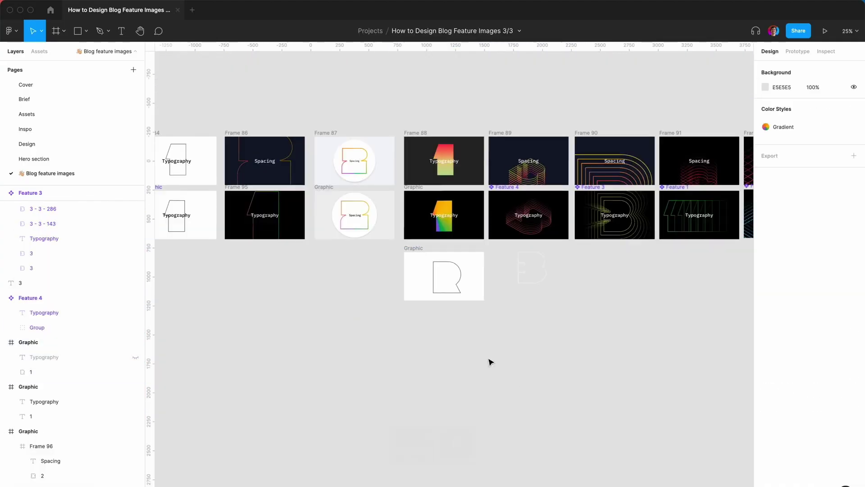
pyautogui.press('shift')
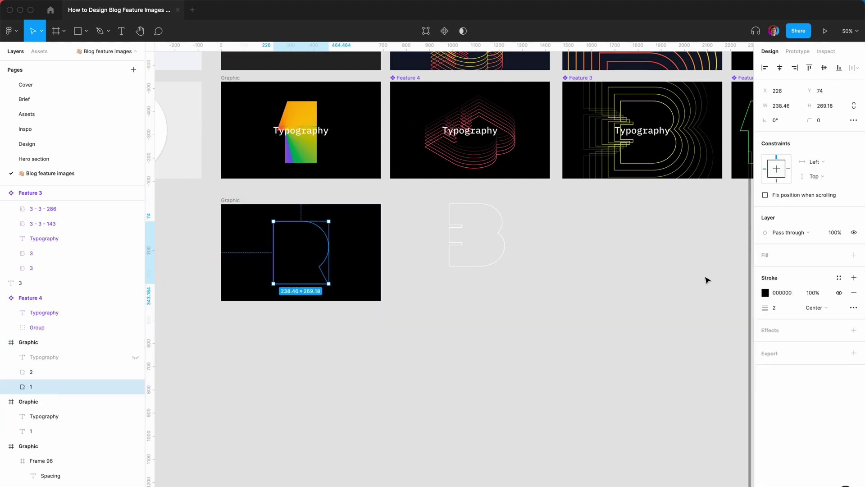
# Try to blend the small and enlarged R outlines with BlendingMe
pyautogui.press('super+slash')
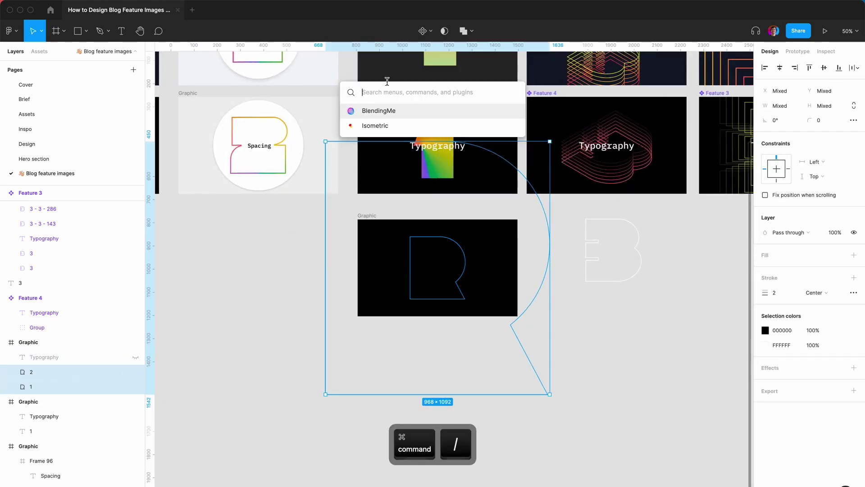
pyautogui.press('Return')
pyautogui.click(269, 267)
pyautogui.press('super+z')
# Set the small R's stroke to FA7373 and the large R's to A95BF6, and try blending them with 8 objects
pyautogui.click(765, 293)
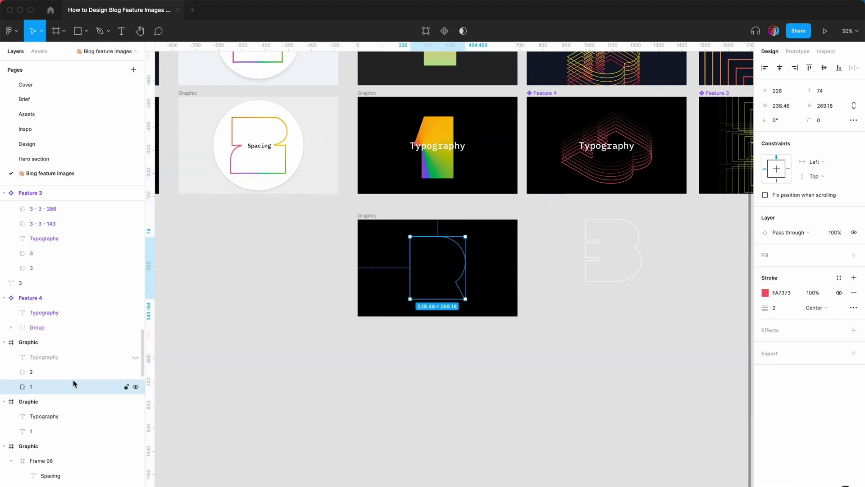
pyautogui.press('super+slash')
pyautogui.press('Return')
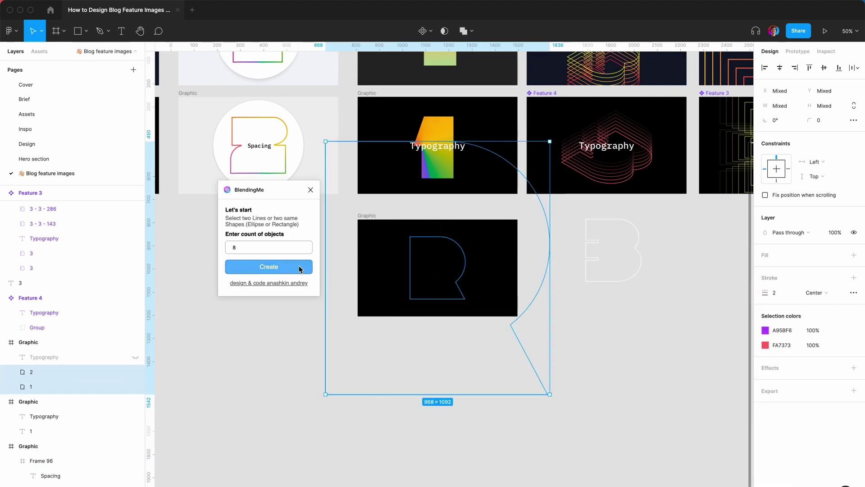
pyautogui.press('super+z')
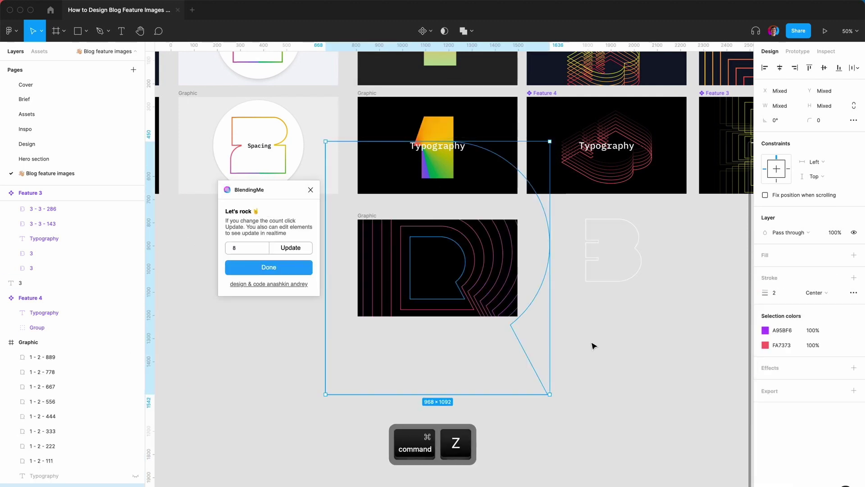
# Reverse the layer order of the two R outlines and blend them with BlendingMe using 8 objects
pyautogui.click(41, 371)
pyautogui.press('super+slash')
pyautogui.press('Return')
pyautogui.click(296, 269)
pyautogui.press('super+equal')
pyautogui.press('super+minus')
pyautogui.press('super+equal')
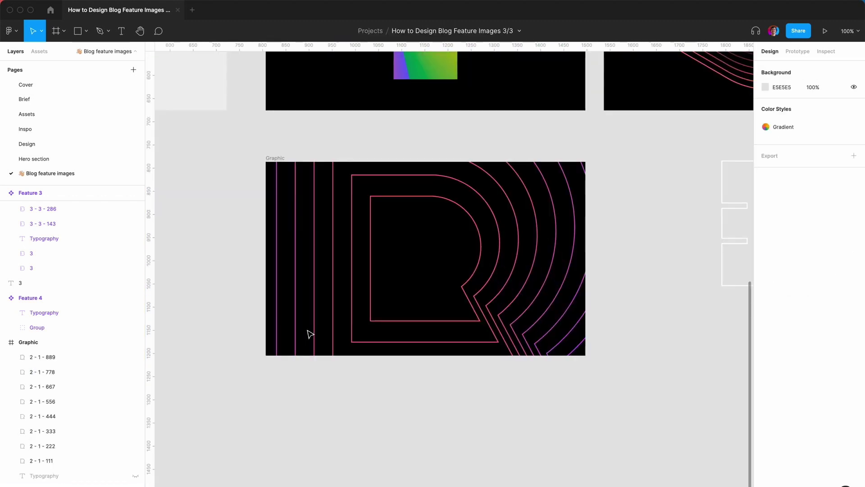
# Add the text 1 inside the small R of the Graphic frame and set its font size to 96
pyautogui.press('t')
pyautogui.click(410, 246)
pyautogui.write('1')
pyautogui.press('Escape')
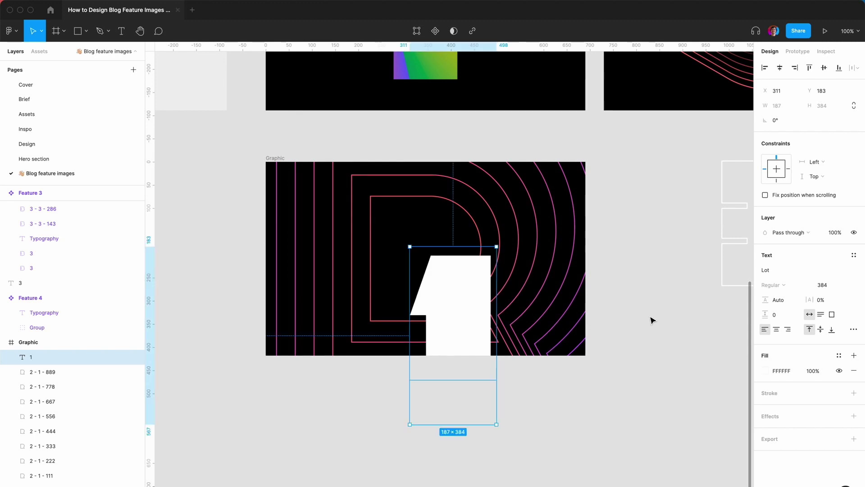
pyautogui.click(831, 289)
pyautogui.write('40')
pyautogui.press('Return')
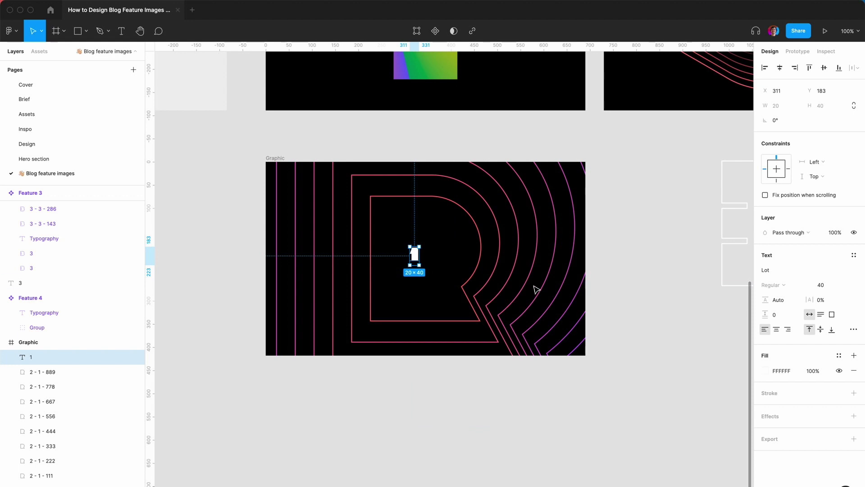
pyautogui.click(829, 288)
pyautogui.write('96')
pyautogui.press('Return')
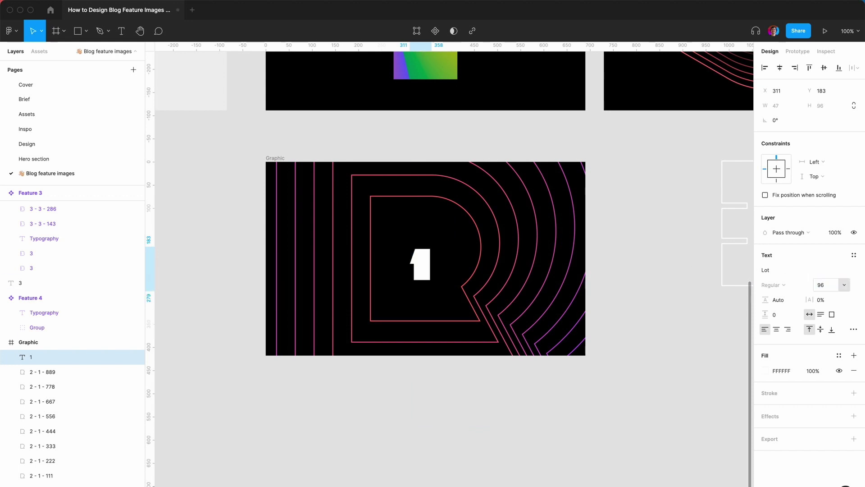
pyautogui.moveTo(423, 266)
pyautogui.mouseDown()
pyautogui.moveTo(423, 255)
pyautogui.moveTo(436, 264)
pyautogui.mouseUp()
# Change the white text to d1 and centre it inside the small R outline
pyautogui.click(214, 216)
pyautogui.click(426, 259)
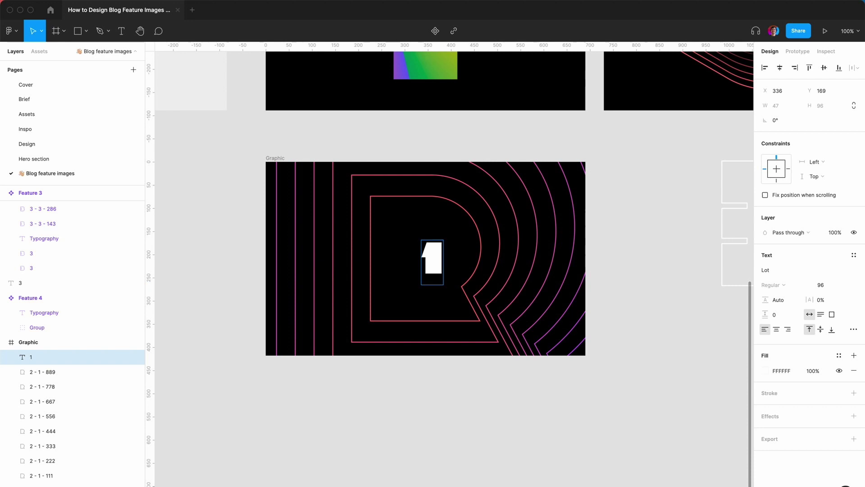
pyautogui.write('d')
pyautogui.press('Escape')
pyautogui.moveTo(446, 261); pyautogui.dragTo(423, 262)
pyautogui.click(229, 280)
# Turn the Graphic frame into a component and rename it Feature 0
pyautogui.click(273, 160)
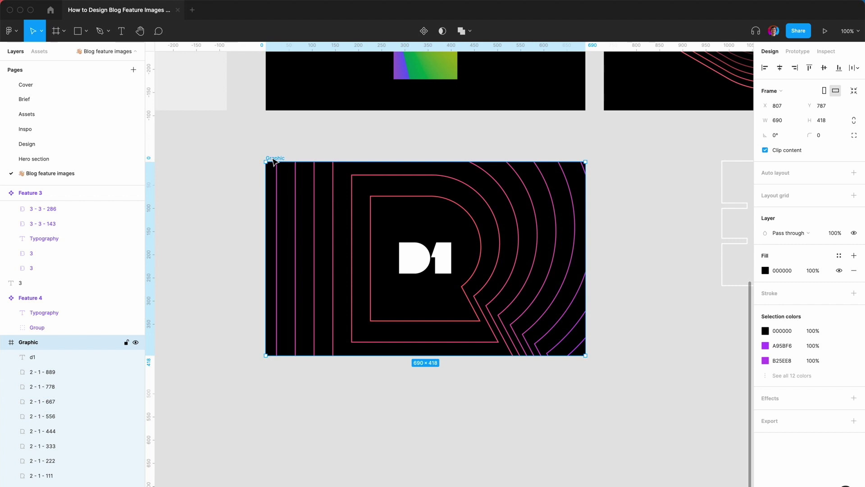
pyautogui.press('super+alt+k')
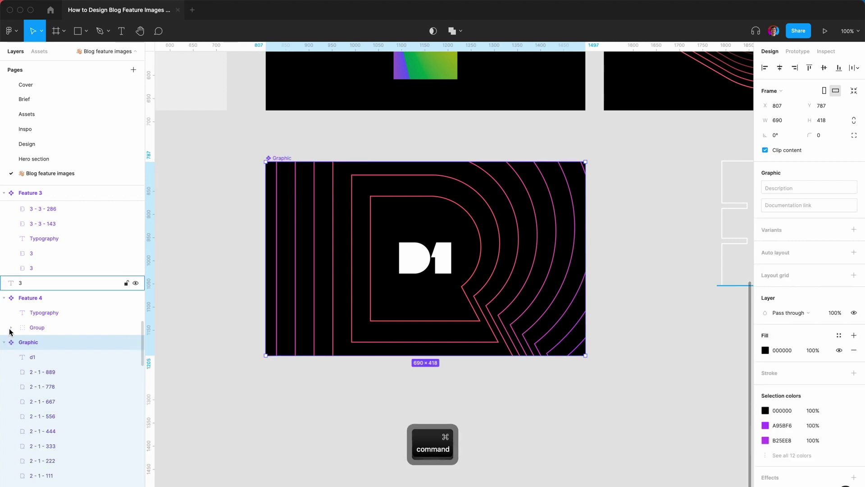
pyautogui.doubleClick(28, 342)
pyautogui.write('Feature 0')
pyautogui.press('Return')
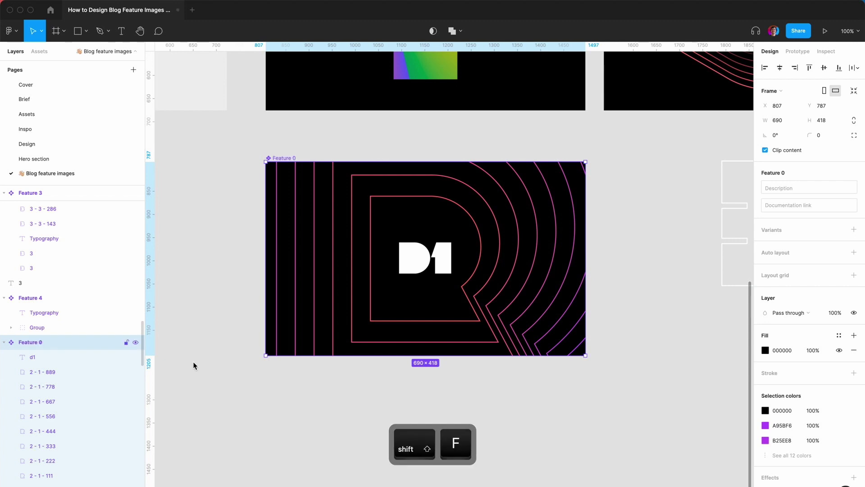
pyautogui.click(570, 391)
# Duplicate the dark Frame 7 page layout
pyautogui.scroll(-3, 570, 391)
pyautogui.hscroll(20, 570, 391)
pyautogui.scroll(4, 570, 391)
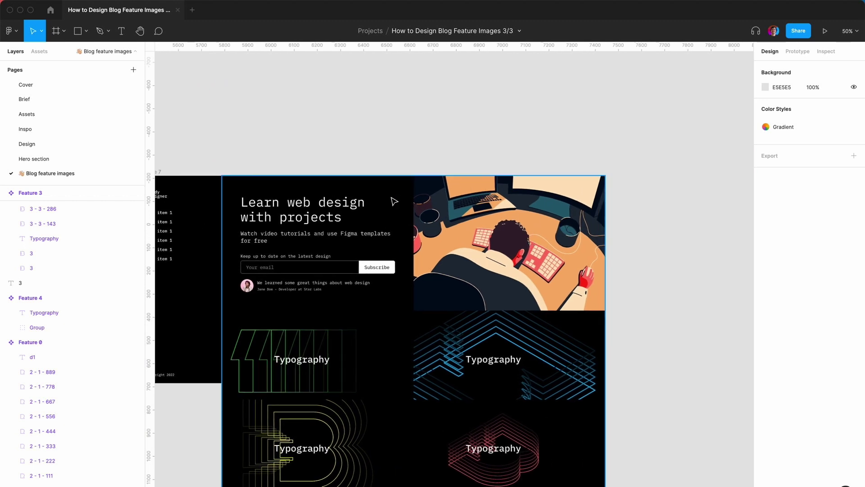
pyautogui.hscroll(-4, 357, 166)
pyautogui.click(358, 176)
pyautogui.hotkey('ctrl', 'd')
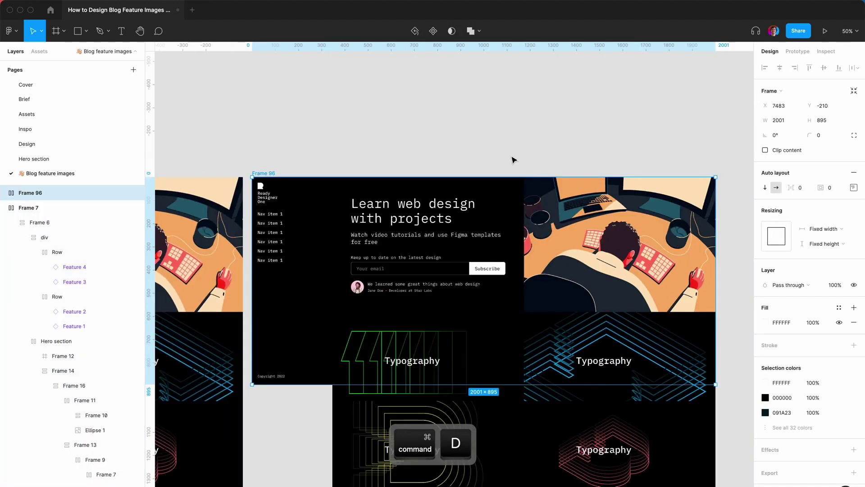
pyautogui.click(499, 134)
# Insert an instance of the Feature 0 component into the hero image frame of the duplicated layout
pyautogui.doubleClick(623, 248)
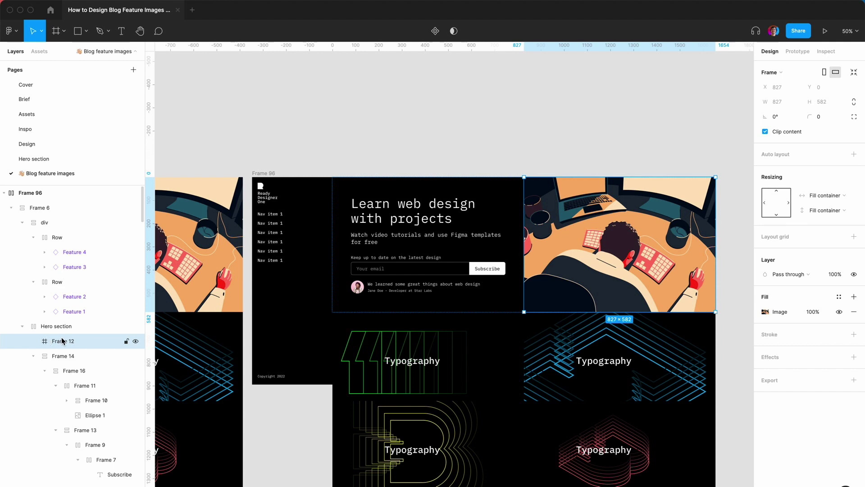
pyautogui.press('super+slash')
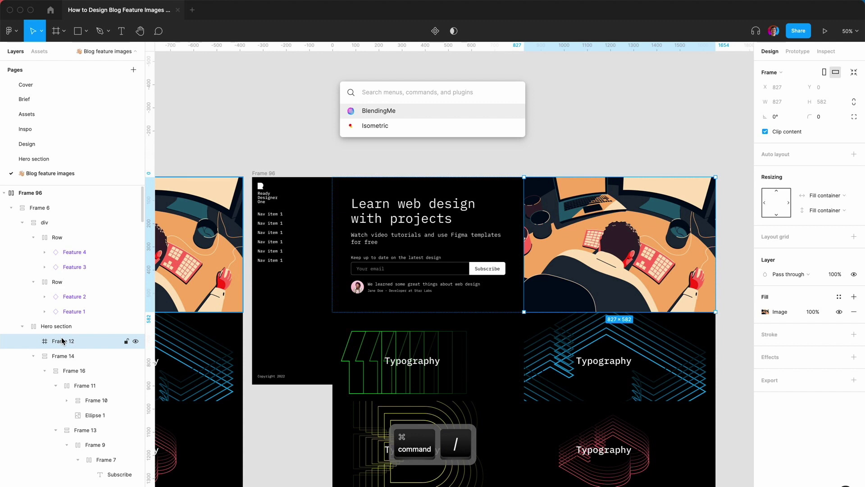
pyautogui.press('Escape')
pyautogui.hotkey('shift', 'i')
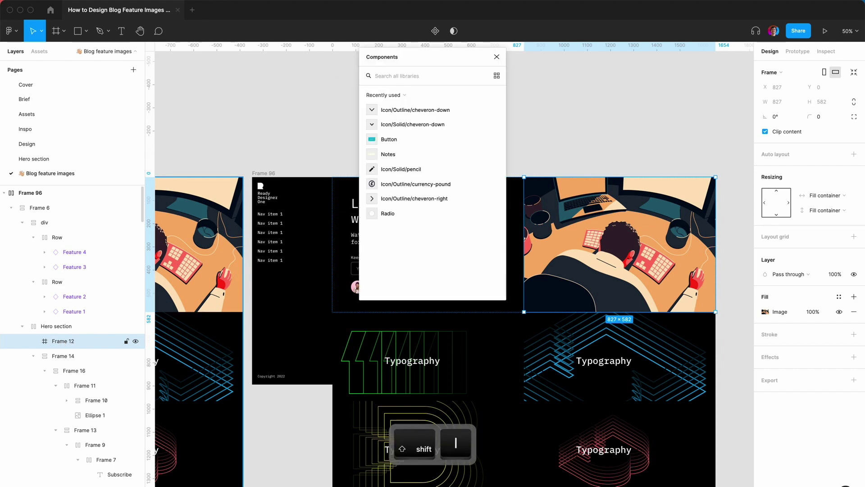
pyautogui.write('feat')
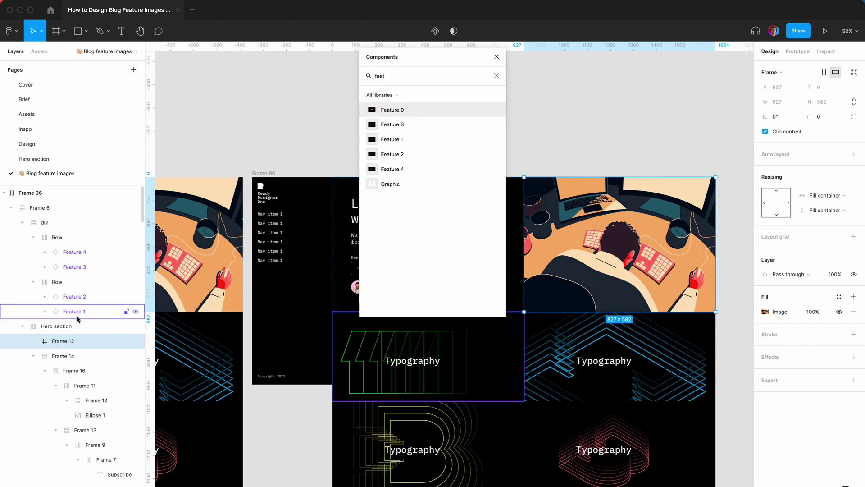
pyautogui.click(396, 110)
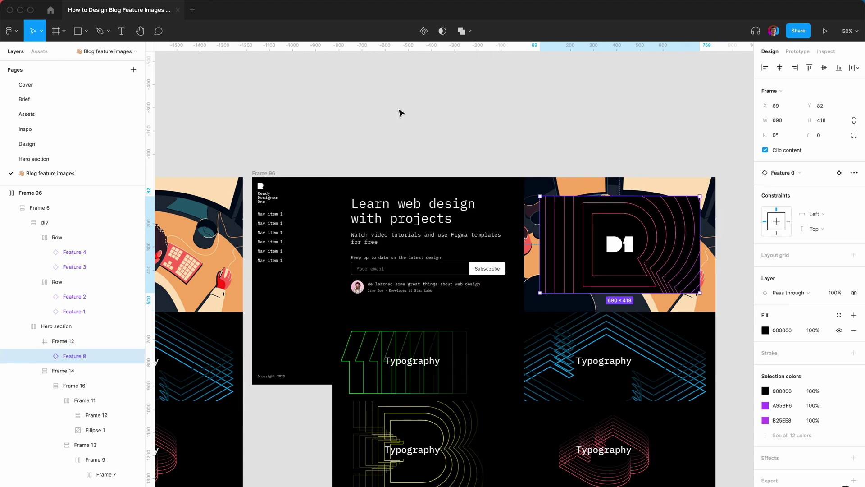
# Resize the Feature 0 instance to 827 × 582 and align it to fill the hero image frame
pyautogui.keyDown('alt'); pyautogui.click(533, 190); pyautogui.keyUp('alt')
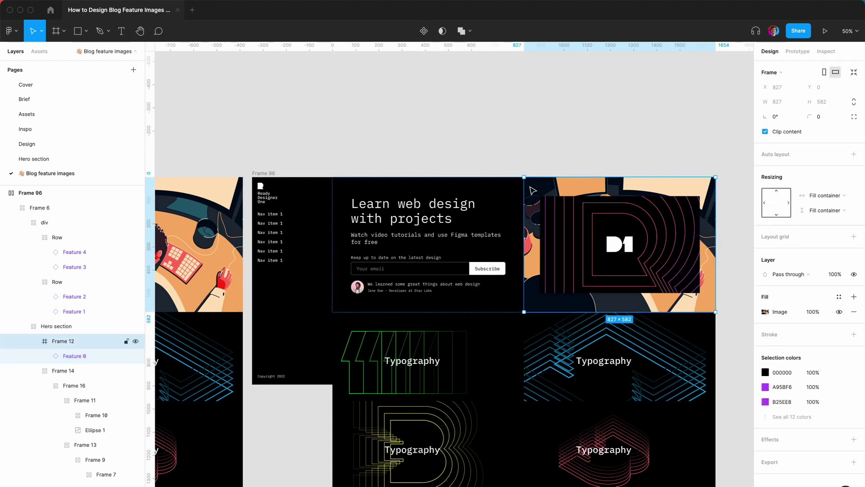
pyautogui.click(686, 218)
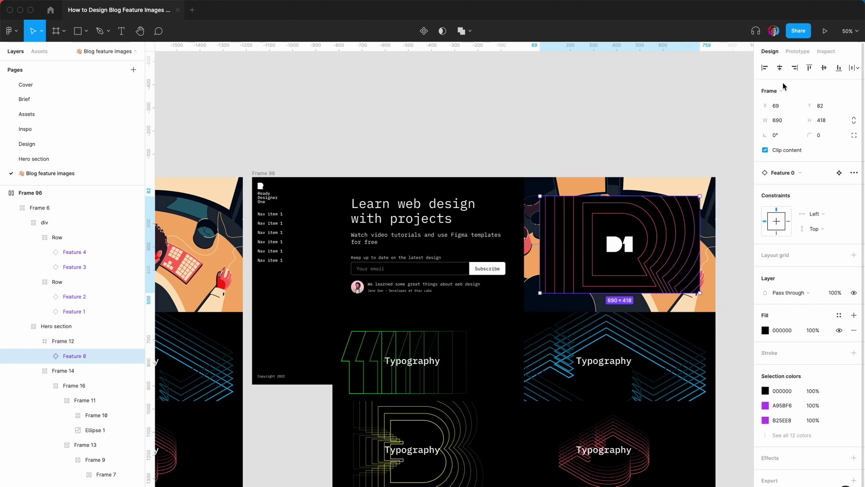
pyautogui.write('827')
pyautogui.press('Tab')
pyautogui.write('582')
pyautogui.press('Return')
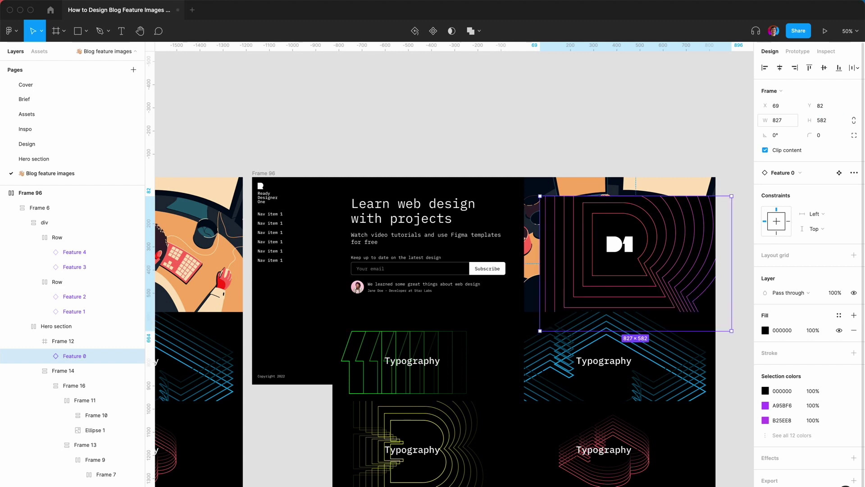
pyautogui.click(780, 68)
pyautogui.click(835, 70)
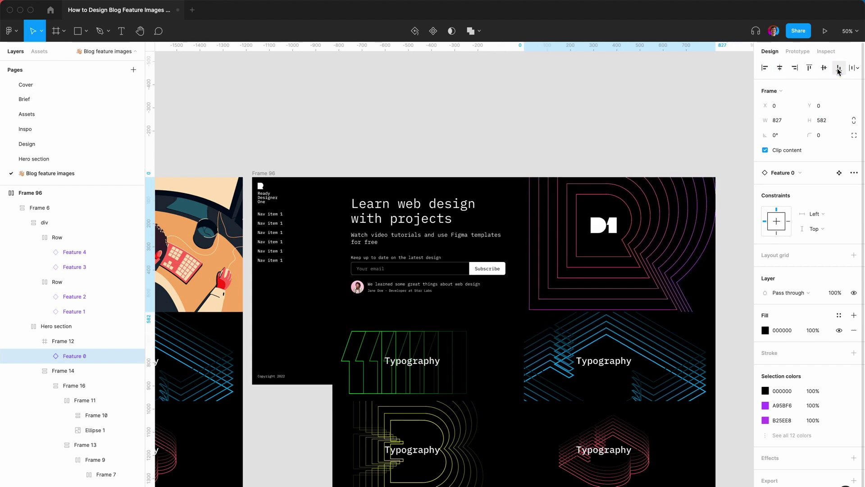
pyautogui.click(560, 118)
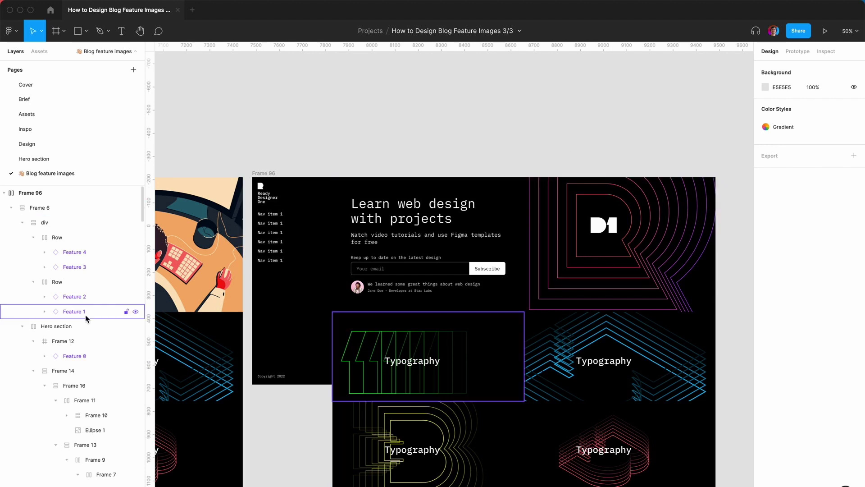
# Detach the Feature 0 instance in the hero section from its main component
pyautogui.click(621, 235)
pyautogui.doubleClick(620, 236)
pyautogui.doubleClick(621, 235)
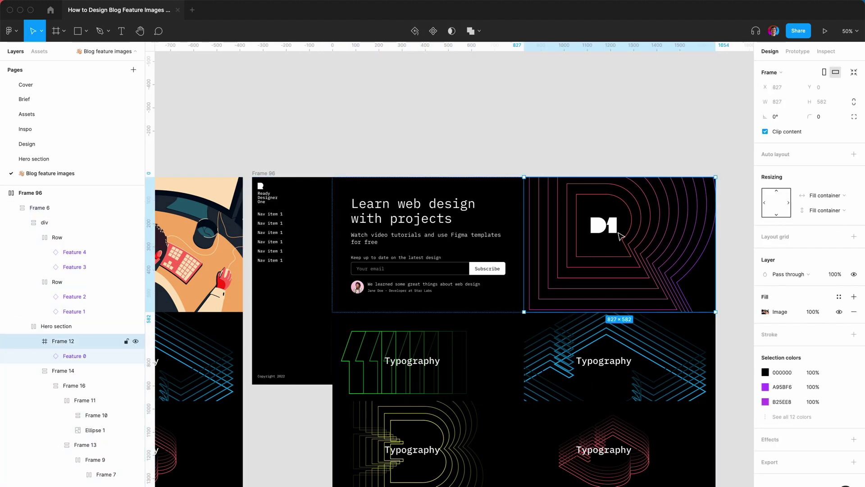
pyautogui.click(45, 356)
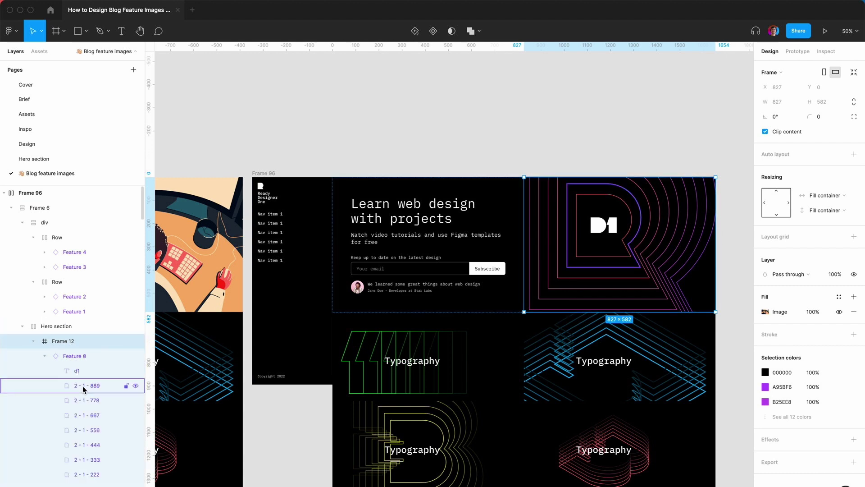
pyautogui.click(83, 361)
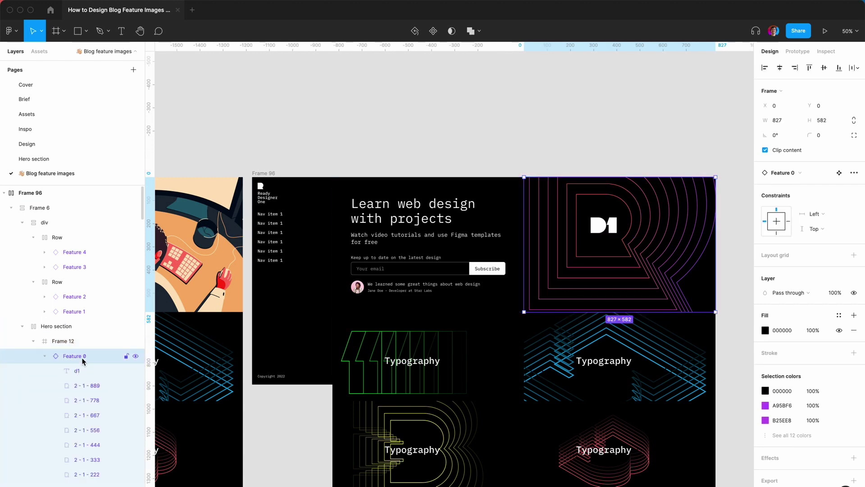
pyautogui.rightClick(82, 361)
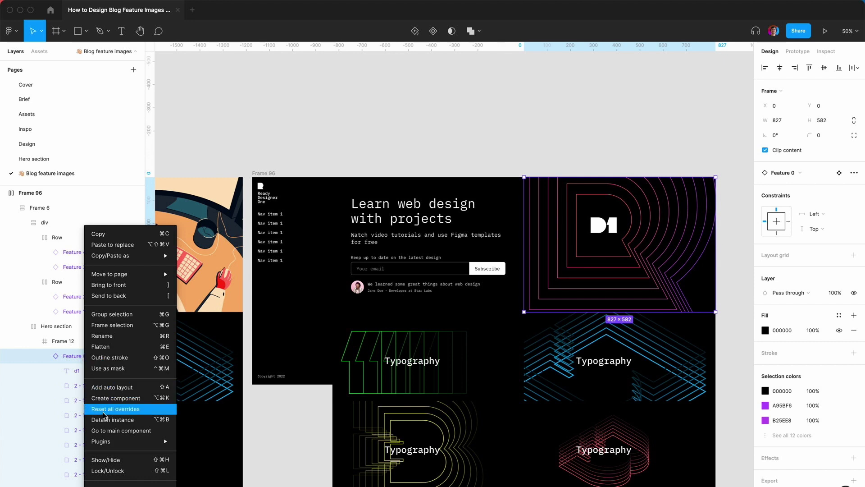
pyautogui.click(104, 418)
# Try to move the d1 text together with the blended R outlines down to layer 2 - 1 - 111
pyautogui.click(79, 373)
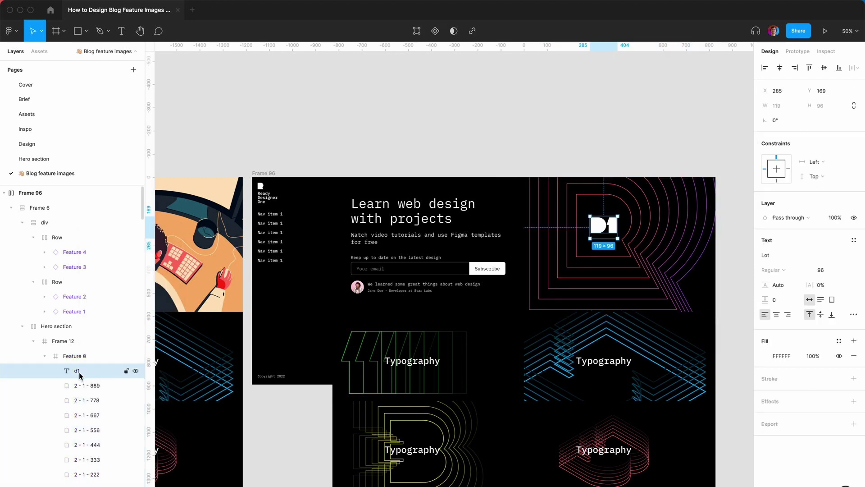
pyautogui.scroll(-3, 87, 397)
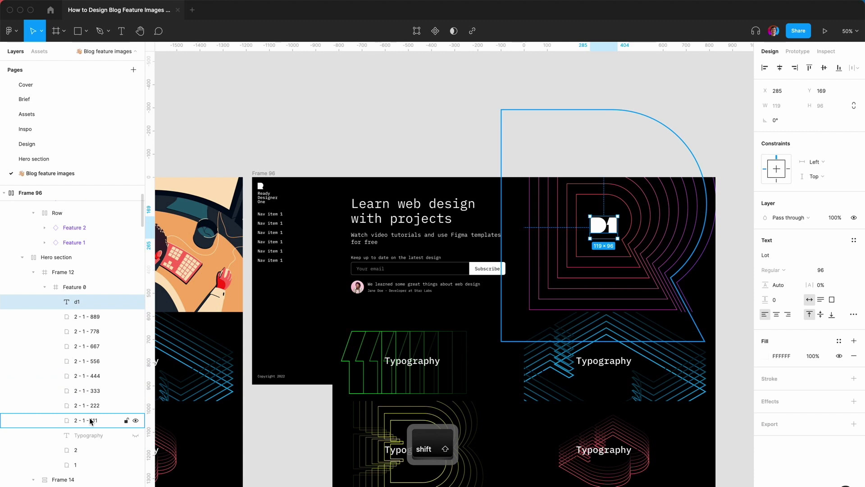
pyautogui.keyDown('shift'); pyautogui.click(91, 420); pyautogui.keyUp('shift')
pyautogui.moveTo(602, 260); pyautogui.dragTo(616, 271)
pyautogui.press('super+z')
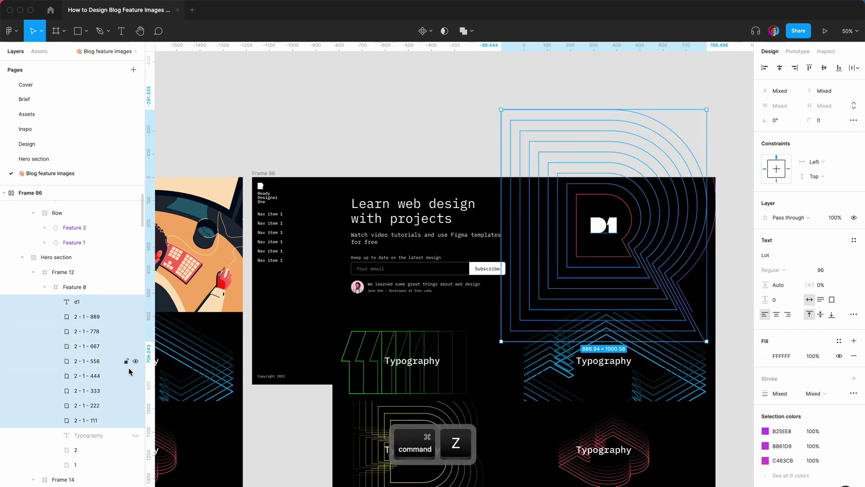
# Move all layers of the detached Feature 0 frame, from d1 to 1, together towards the centre of the hero image area
pyautogui.click(83, 464)
pyautogui.keyDown('shift'); pyautogui.click(89, 307); pyautogui.keyUp('shift')
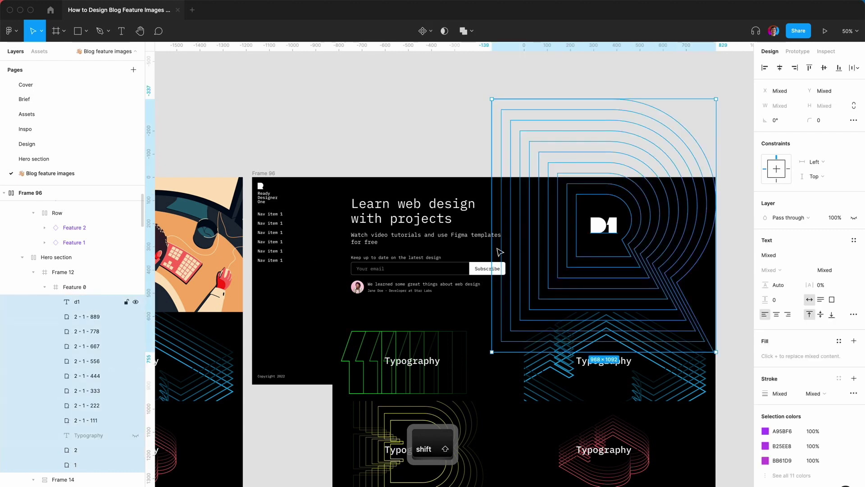
pyautogui.moveTo(637, 233); pyautogui.dragTo(651, 251)
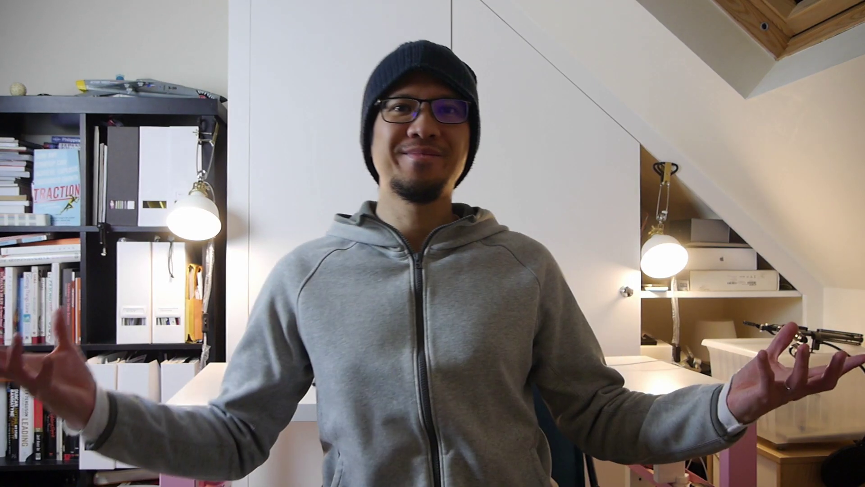